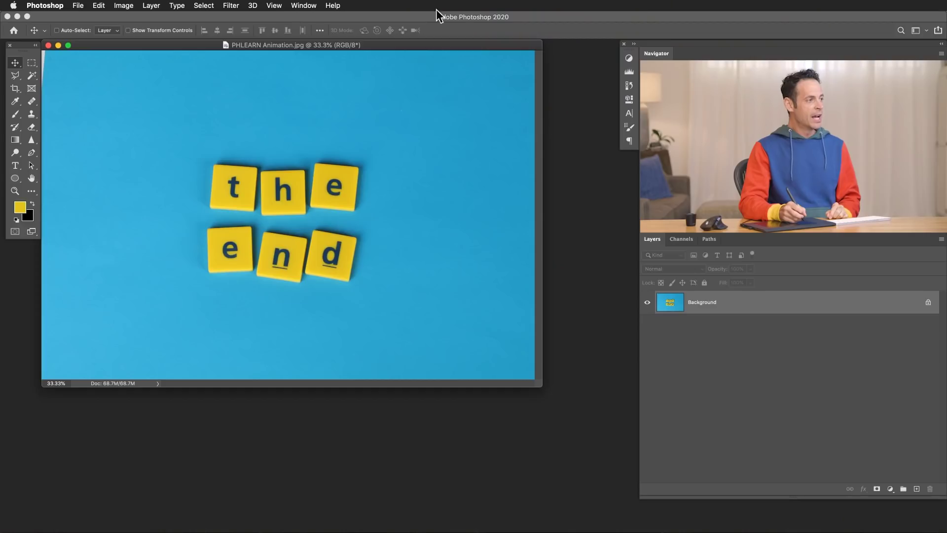
- Select the yellow tiles with Color Range by sampling their yellow at a fuzziness of 200
{"action": "key", "text": "f"}
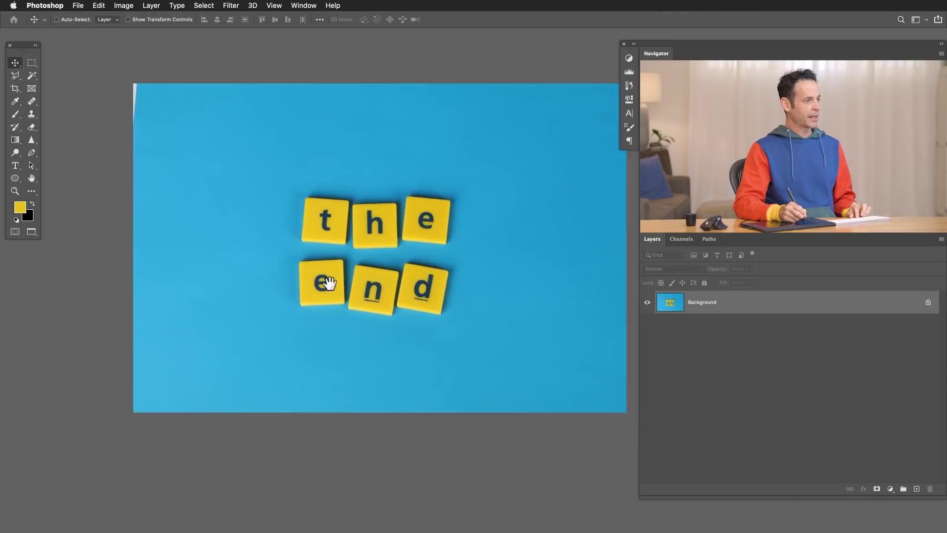
{"action": "scroll", "coordinate": [365, 258], "scroll_direction": "up", "scroll_amount": 3}
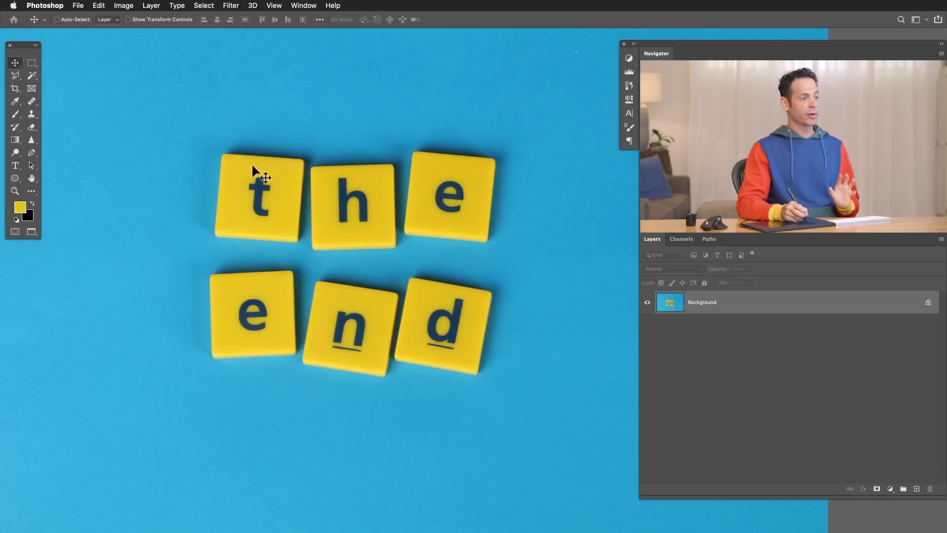
{"action": "left_click", "coordinate": [201, 7]}
{"action": "left_click", "coordinate": [221, 103]}
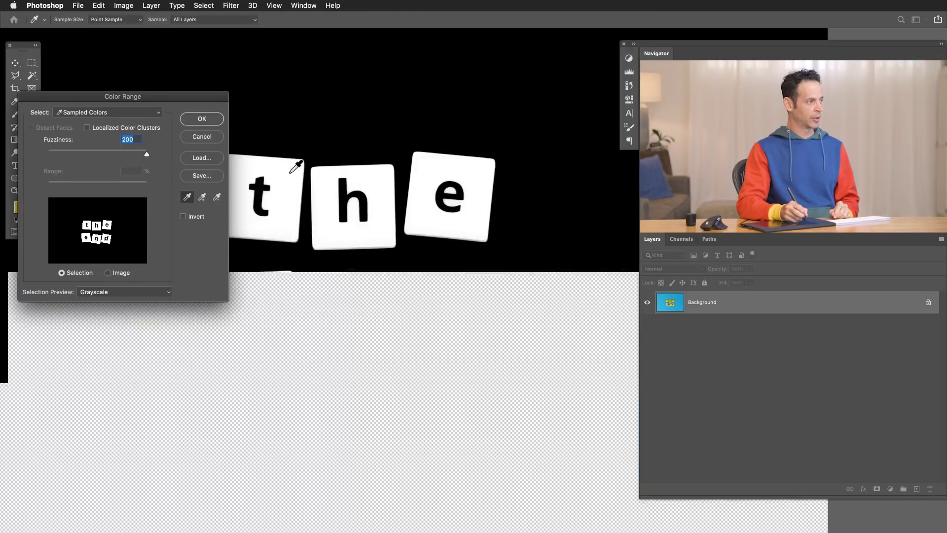
{"action": "left_click", "coordinate": [315, 107]}
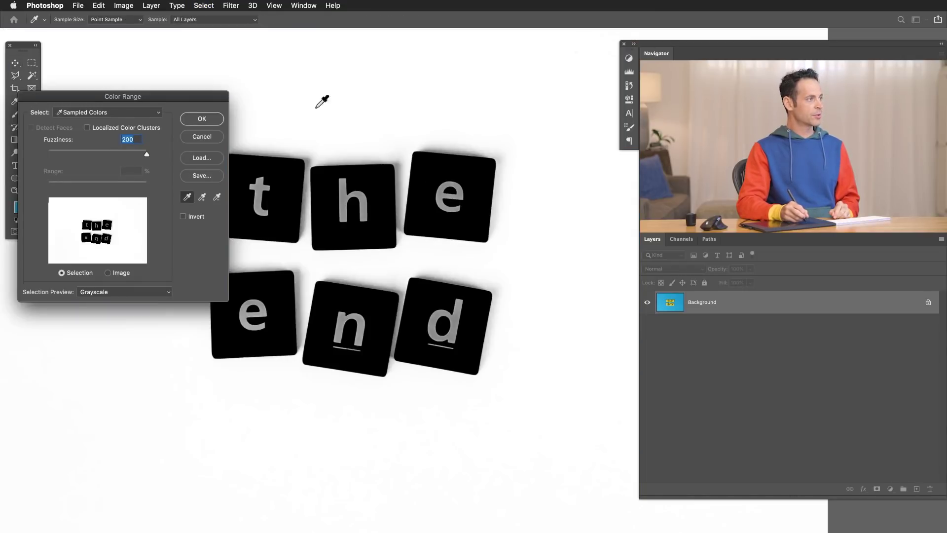
{"action": "left_click", "coordinate": [481, 338]}
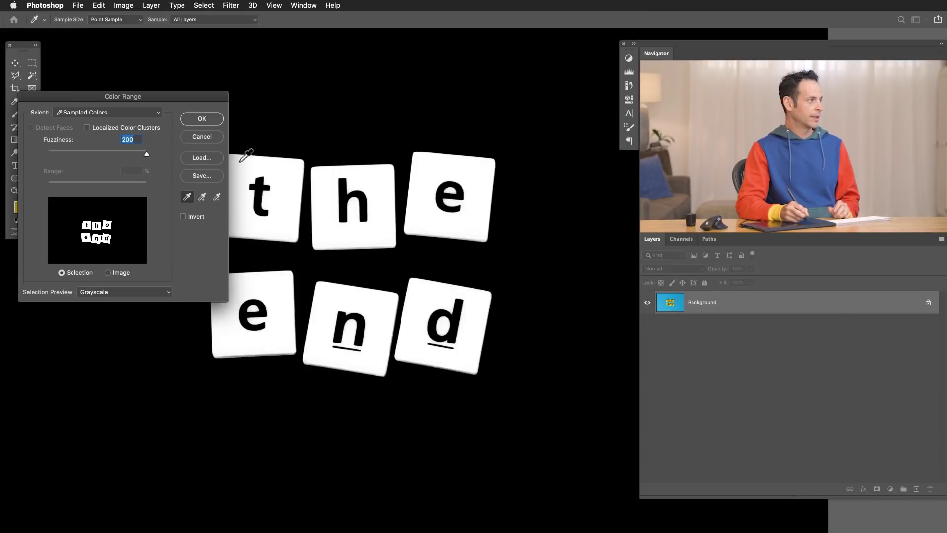
{"action": "left_click_drag", "start_coordinate": [134, 153], "coordinate": [179, 140]}
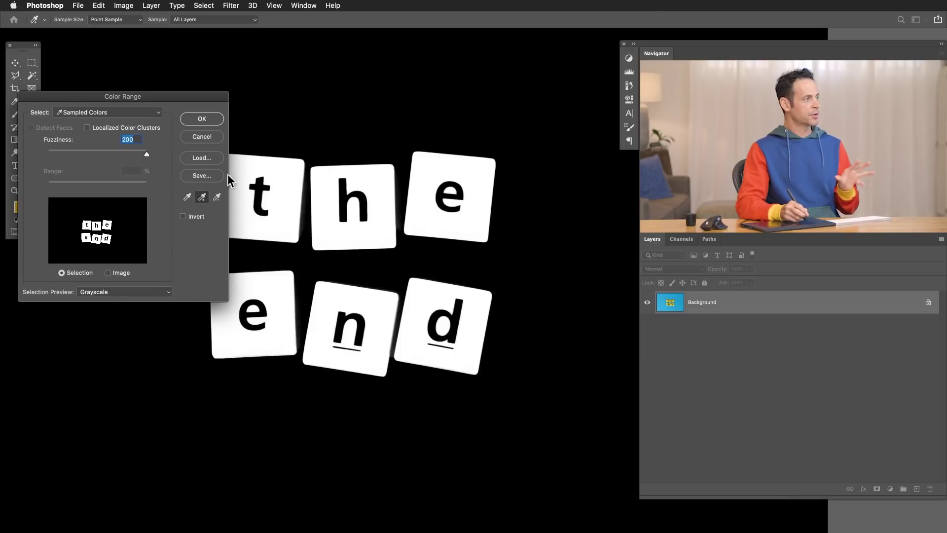
{"action": "left_click", "coordinate": [202, 119]}
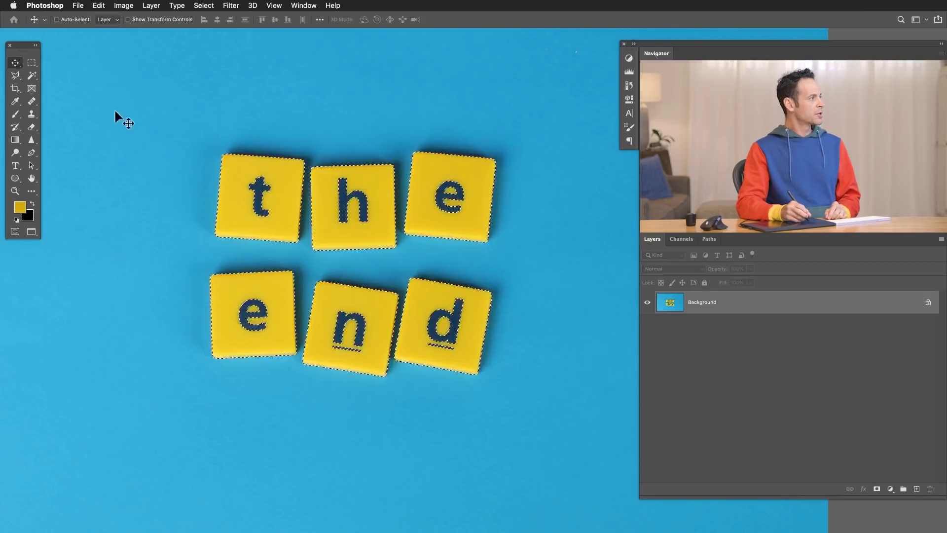
- Add the letters inside all six tiles to the selection with the Rectangular Marquee tool
{"action": "left_click", "coordinate": [33, 61]}
{"action": "key", "text": "shift"}
{"action": "left_click_drag", "start_coordinate": [239, 171], "coordinate": [283, 223]}
{"action": "left_click_drag", "start_coordinate": [329, 172], "coordinate": [378, 230]}
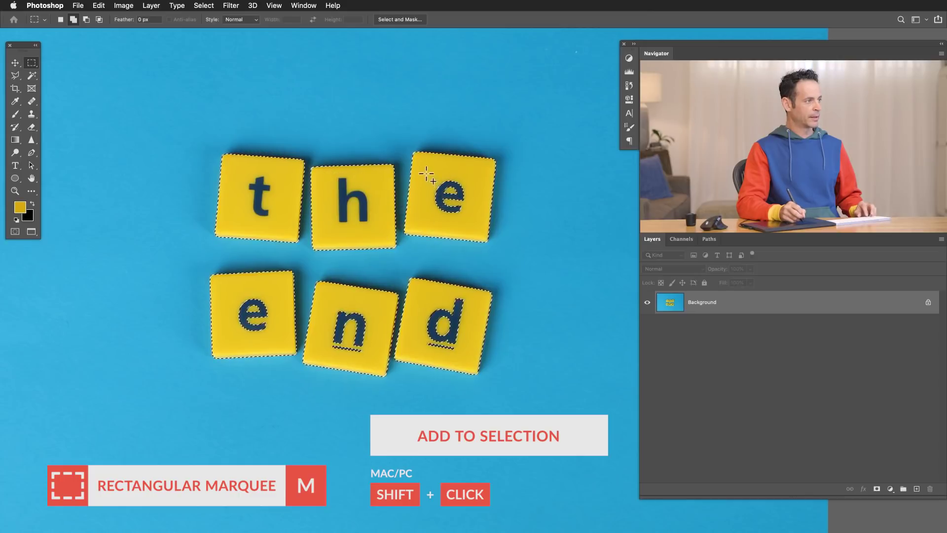
{"action": "left_click_drag", "start_coordinate": [467, 213], "coordinate": [468, 213]}
{"action": "left_click_drag", "start_coordinate": [420, 292], "coordinate": [445, 326]}
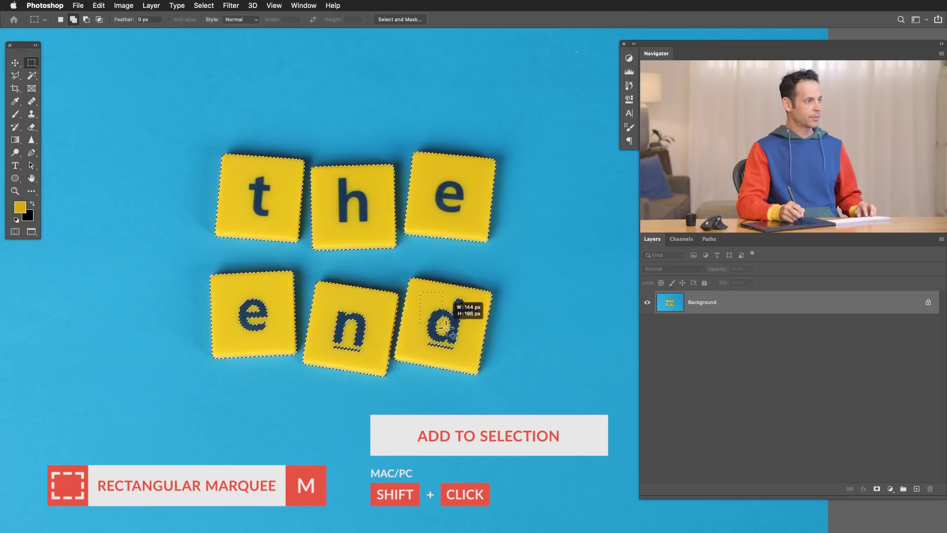
{"action": "left_click_drag", "start_coordinate": [321, 314], "coordinate": [383, 356]}
{"action": "left_click_drag", "start_coordinate": [232, 296], "coordinate": [284, 333]}
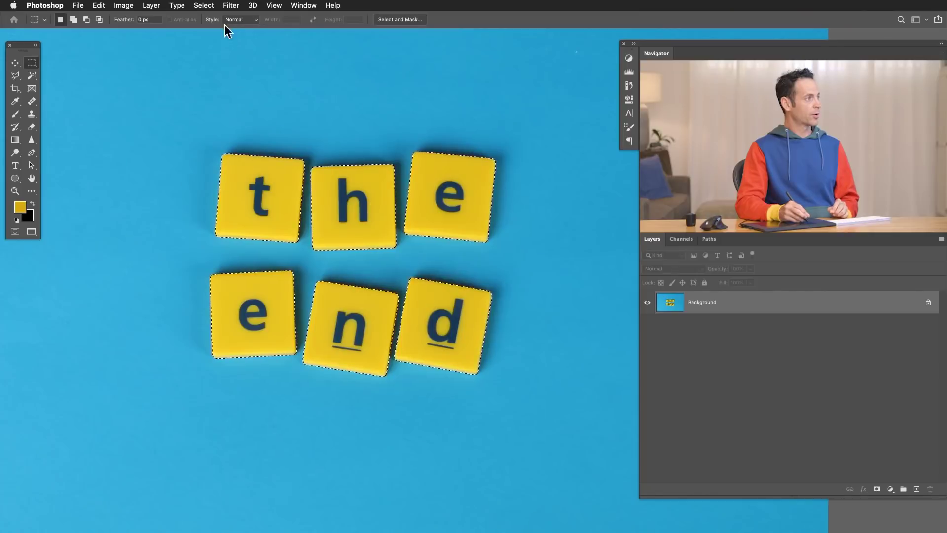
- Refine the selection in Select and Mask with Overlay view, feather 4.0 px, contrast 36%, shift edge 0%, and output it to a layer mask
{"action": "left_click", "coordinate": [204, 5]}
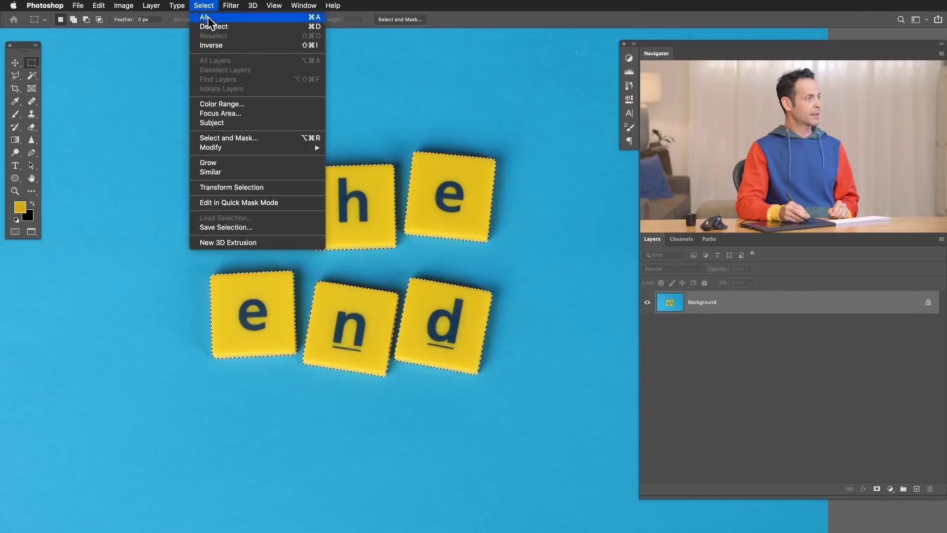
{"action": "left_click", "coordinate": [230, 139]}
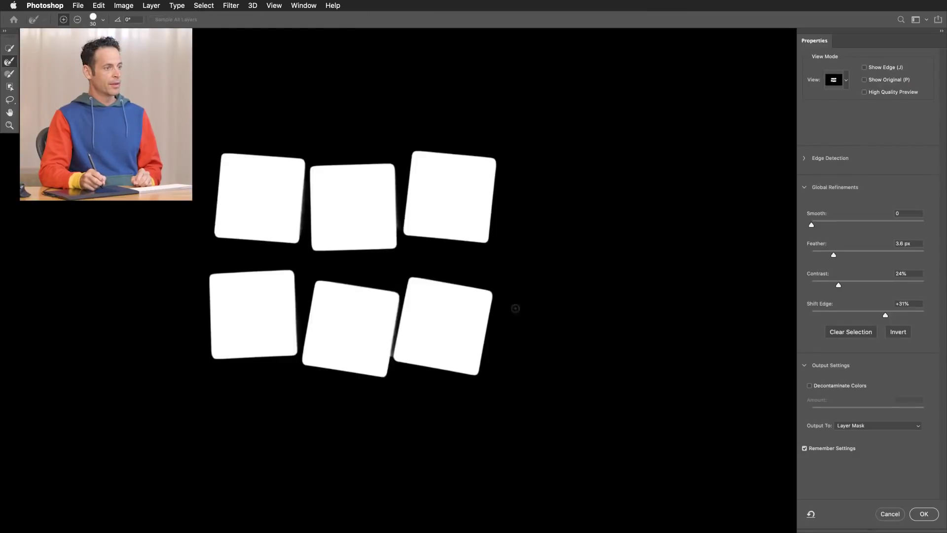
{"action": "left_click", "coordinate": [835, 81]}
{"action": "left_click", "coordinate": [831, 143]}
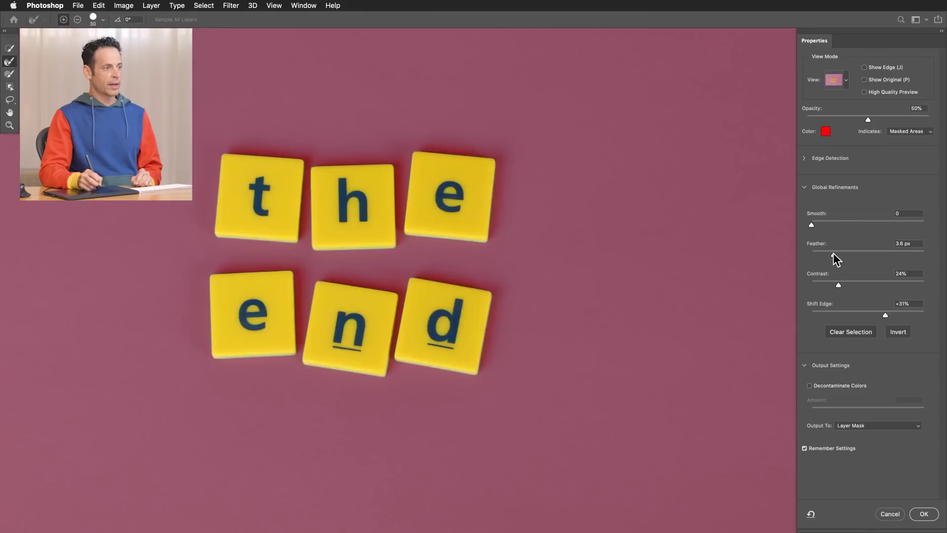
{"action": "left_click_drag", "start_coordinate": [836, 254], "coordinate": [837, 254]}
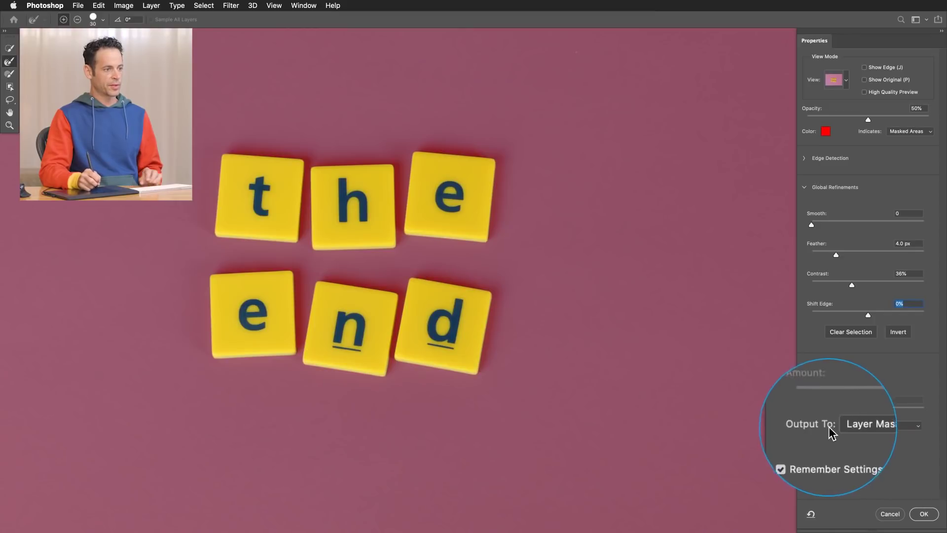
{"action": "left_click", "coordinate": [924, 513]}
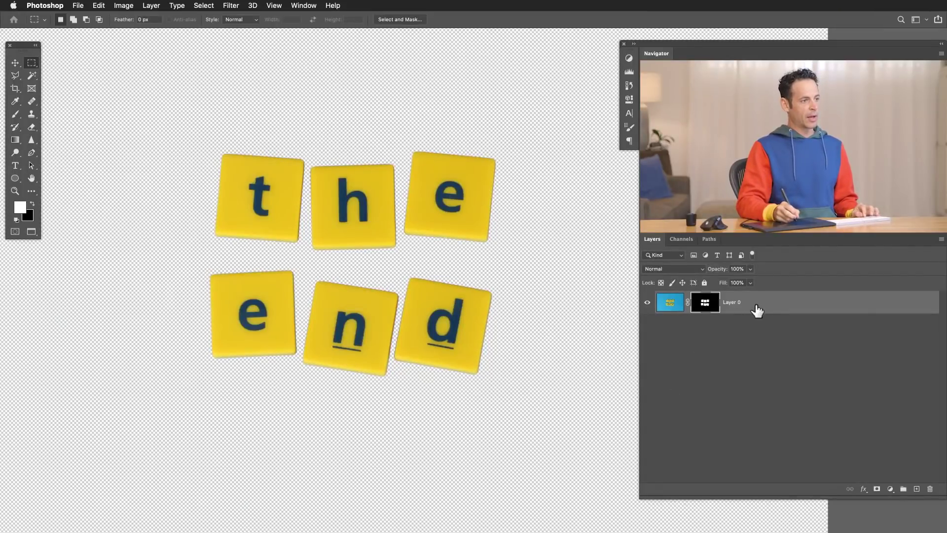
- Duplicate the masked tile layer and apply the layer mask on the copy
{"action": "left_click_drag", "start_coordinate": [768, 309], "coordinate": [915, 487]}
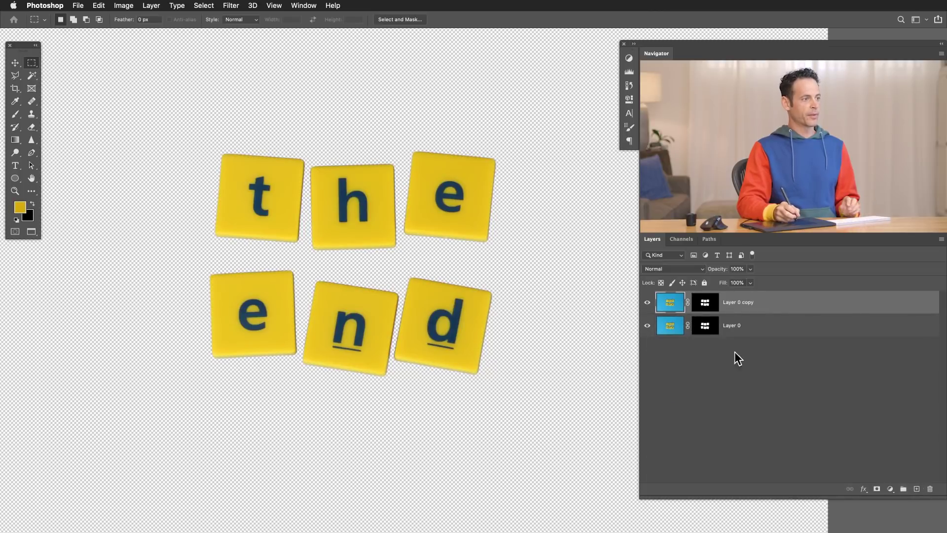
{"action": "right_click", "coordinate": [705, 303]}
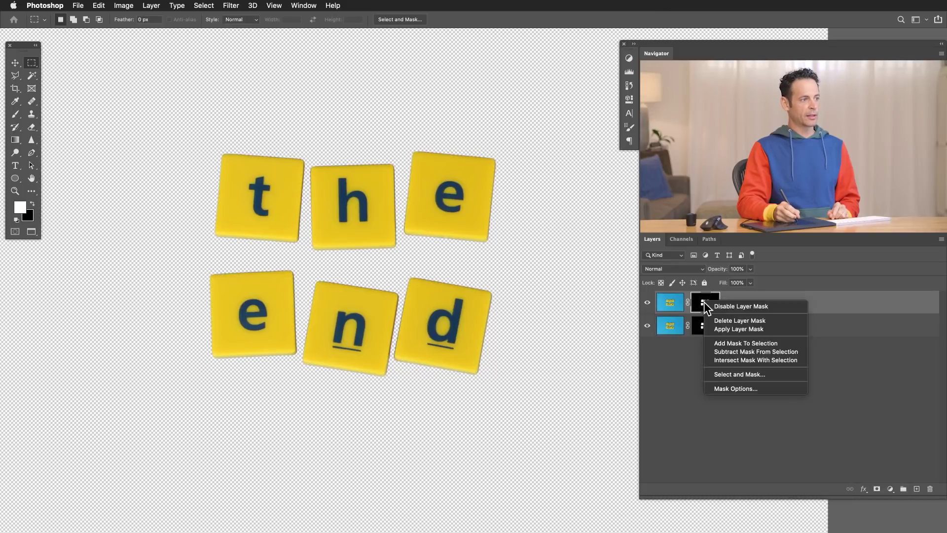
{"action": "left_click", "coordinate": [732, 328]}
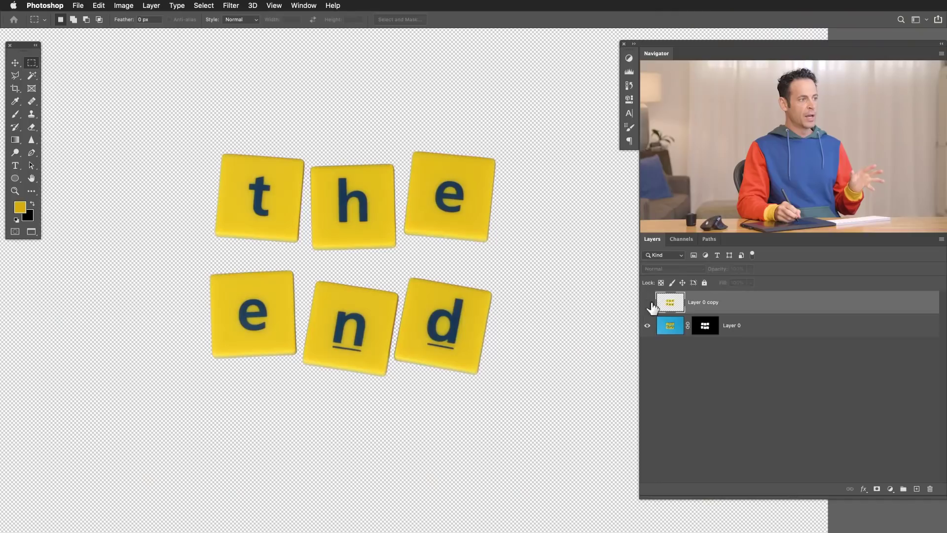
- Hide the duplicated tile layer and disable the layer mask on the original Layer 0
{"action": "left_click", "coordinate": [648, 301]}
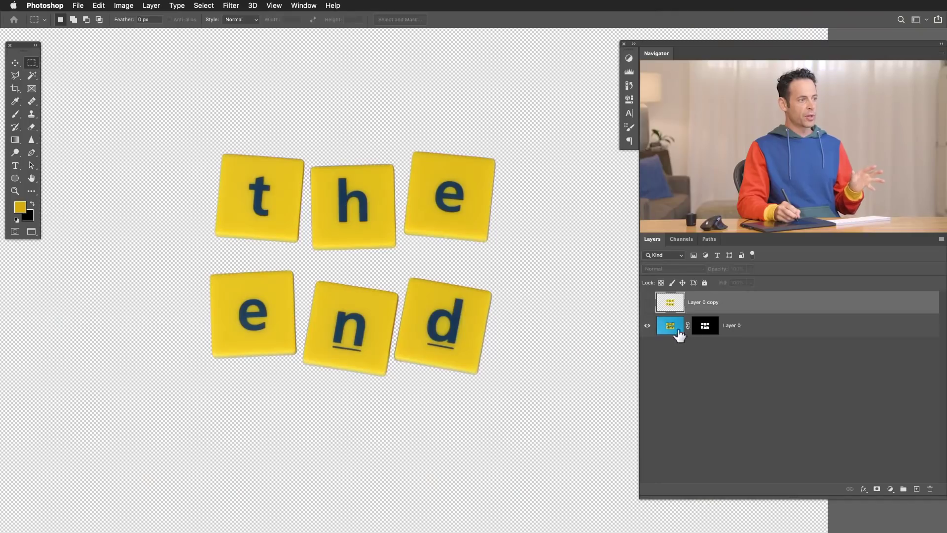
{"action": "left_click", "coordinate": [706, 326]}
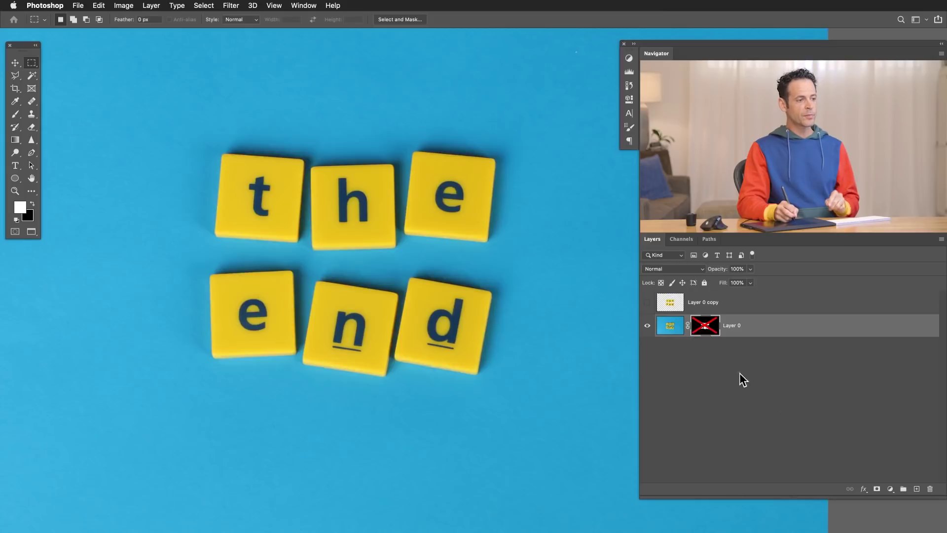
- Add a Solid Color fill layer above Layer 0, using the blue 25a4d1 sampled from the photo's background
{"action": "left_click", "coordinate": [891, 489]}
{"action": "left_click", "coordinate": [890, 499]}
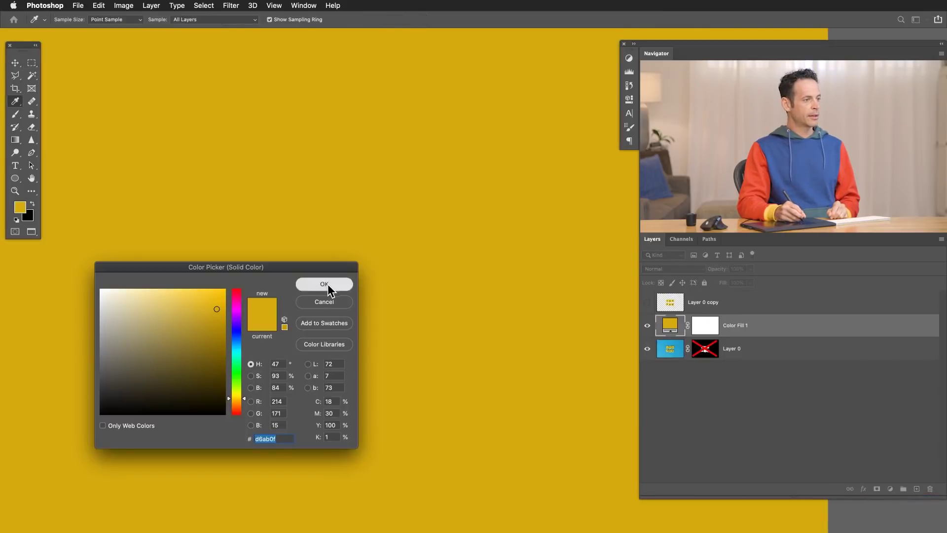
{"action": "left_click", "coordinate": [324, 284]}
{"action": "left_click", "coordinate": [648, 327]}
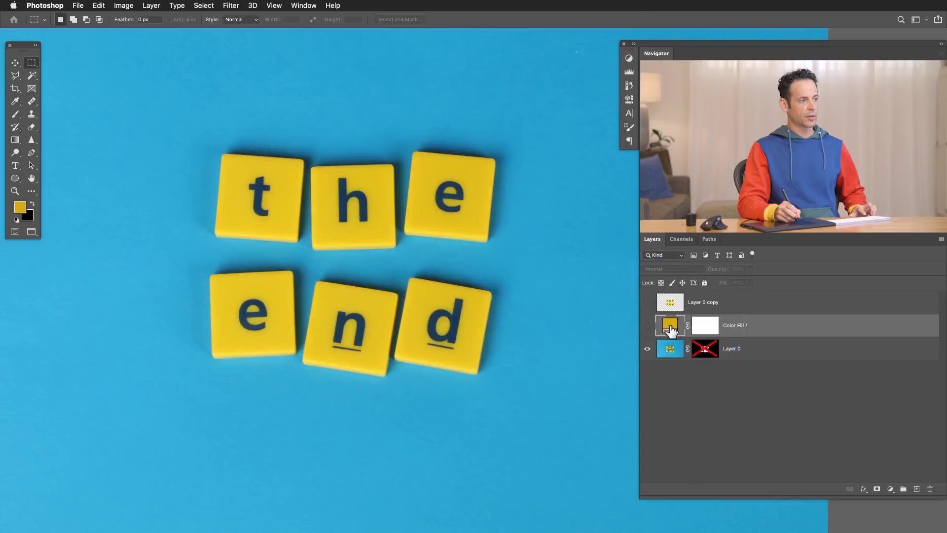
{"action": "double_click", "coordinate": [669, 328]}
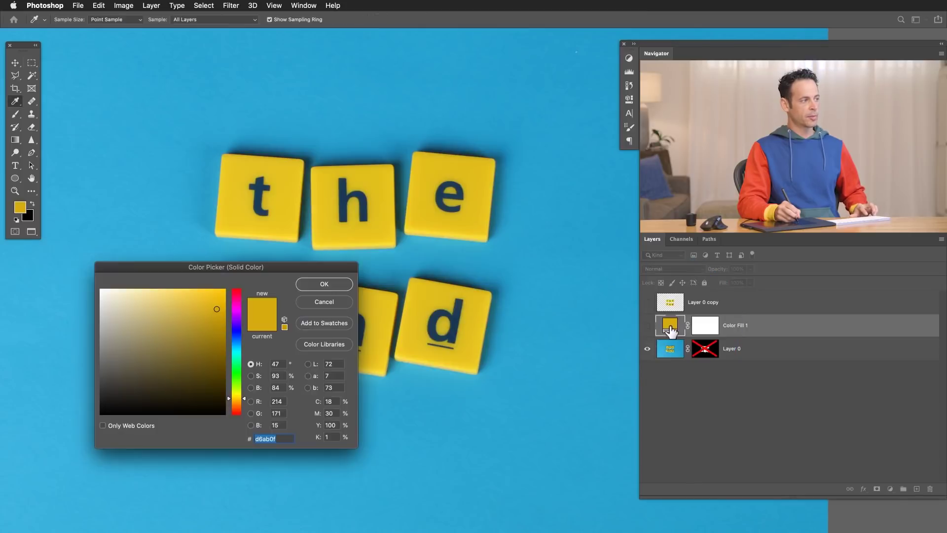
{"action": "left_click", "coordinate": [547, 274]}
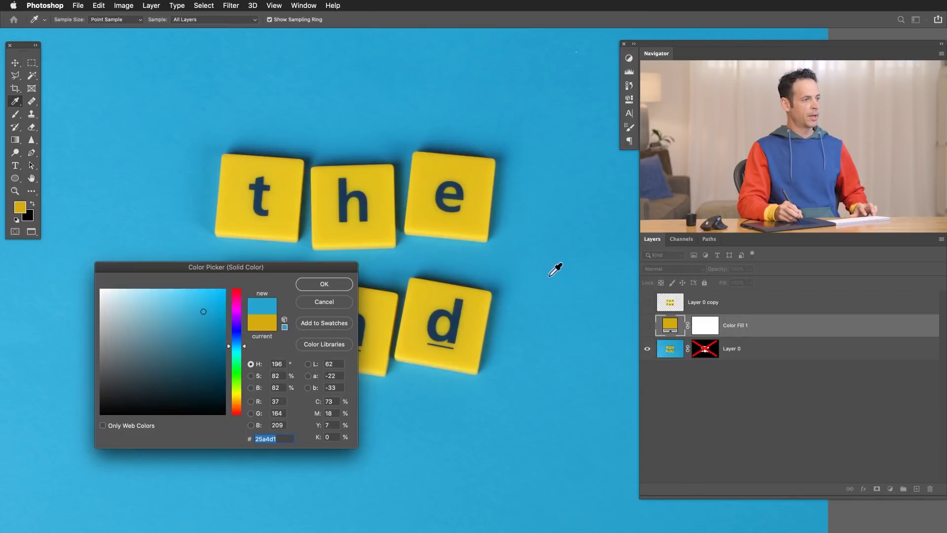
{"action": "left_click", "coordinate": [324, 284]}
{"action": "left_click", "coordinate": [647, 326]}
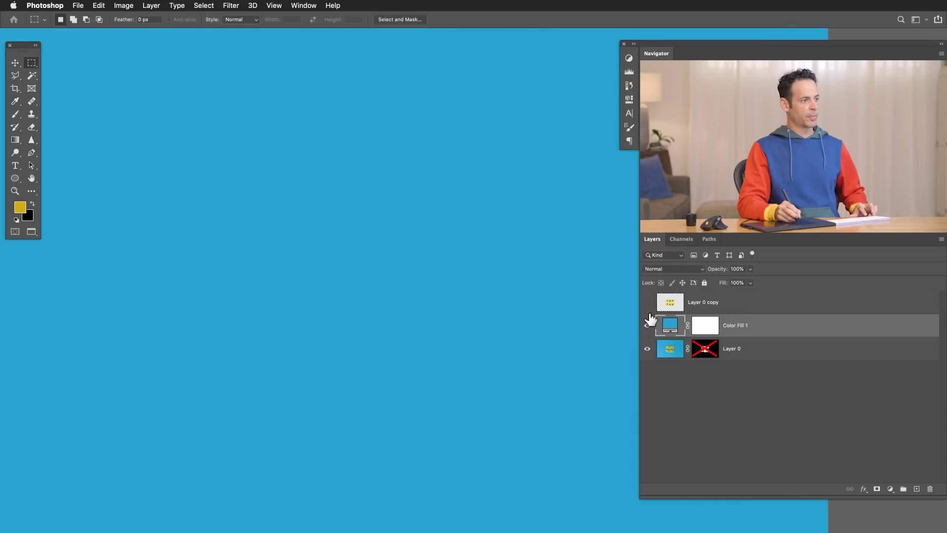
- Show Layer 0 copy and cut the "t" tile out of it with a Polygonal Lasso selection
{"action": "left_click", "coordinate": [647, 303]}
{"action": "left_click", "coordinate": [710, 306]}
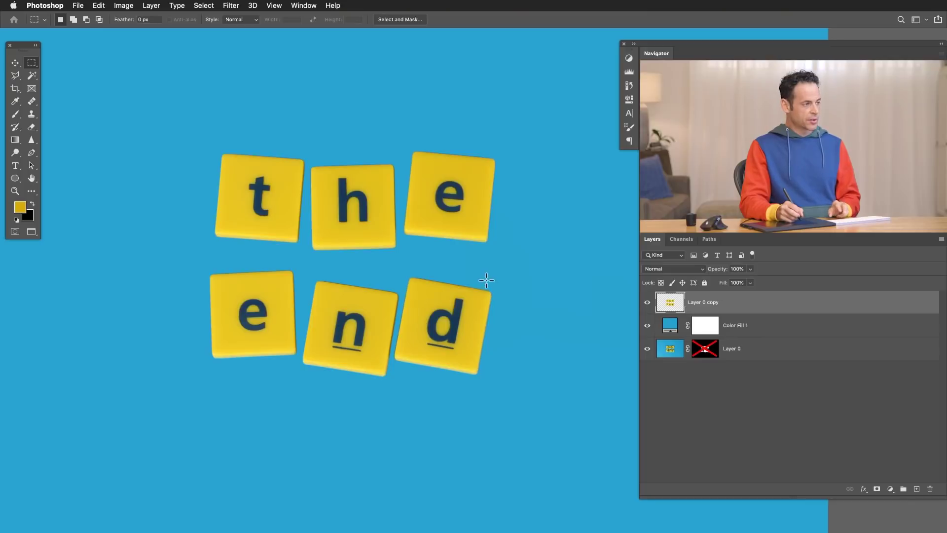
{"action": "key", "text": "l"}
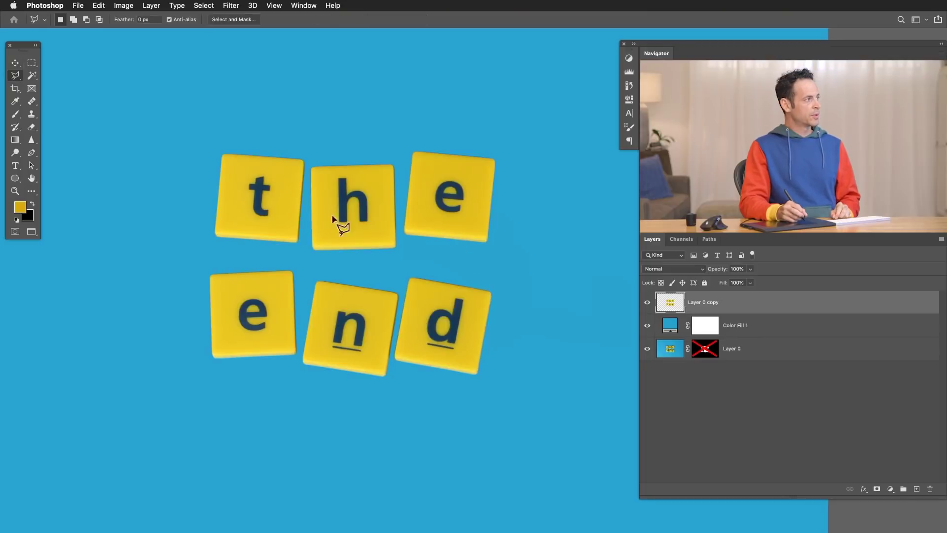
{"action": "left_click", "coordinate": [16, 78]}
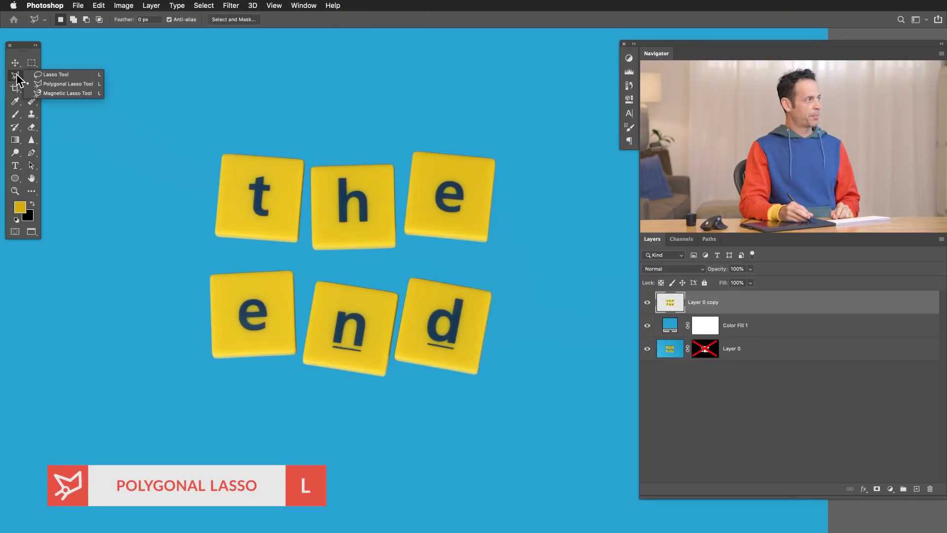
{"action": "left_click", "coordinate": [50, 84]}
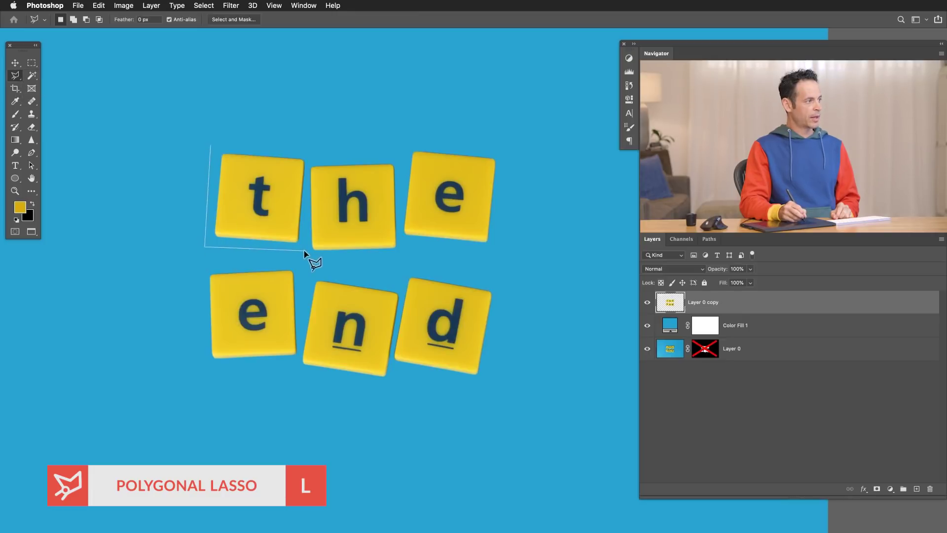
{"action": "left_click", "coordinate": [211, 147]}
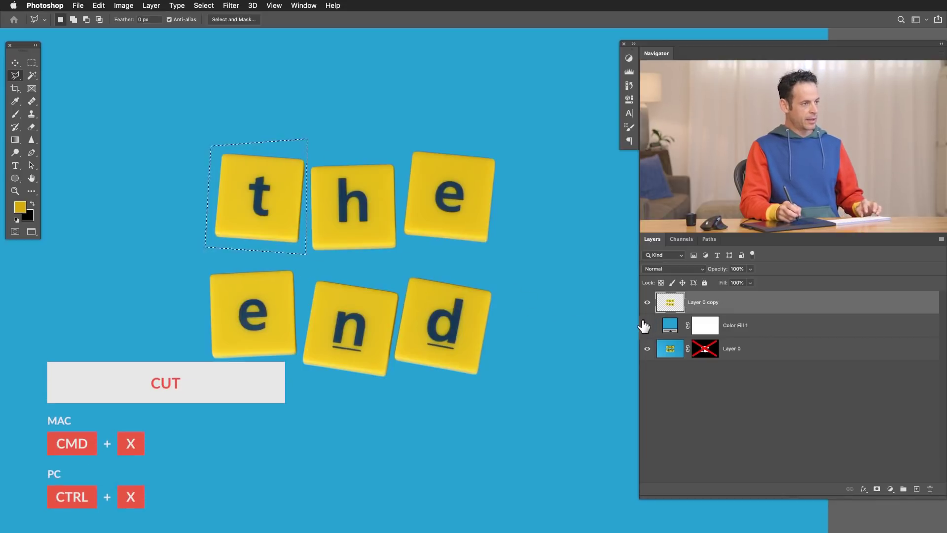
{"action": "key", "text": "super+x"}
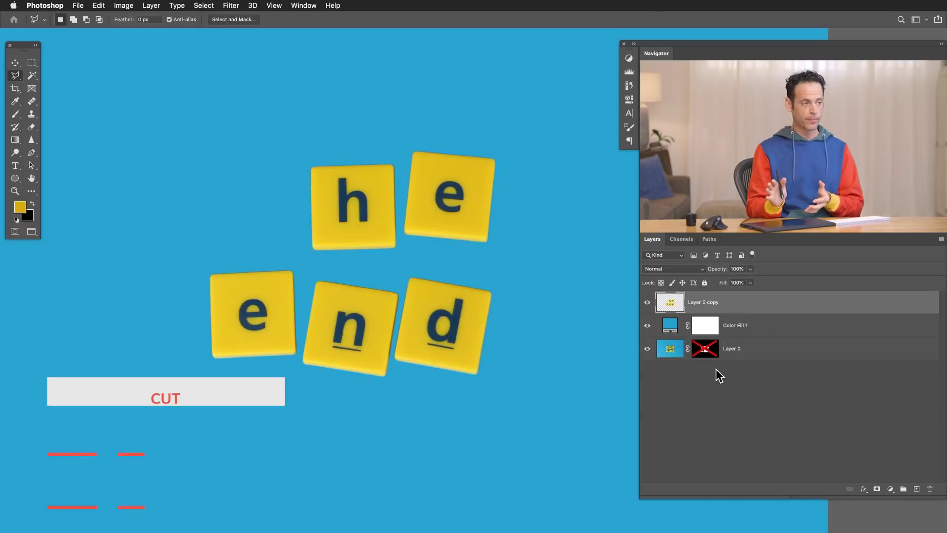
- Paste the "t" tile in place on a new layer named T, and reselect Layer 0 copy
{"action": "key", "text": "shift+alt+super+n"}
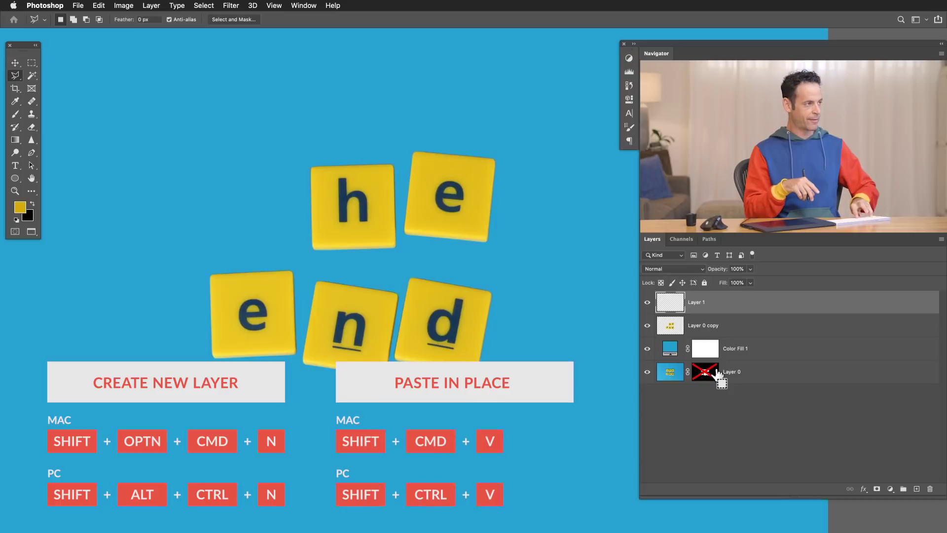
{"action": "key", "text": "shift+super+v"}
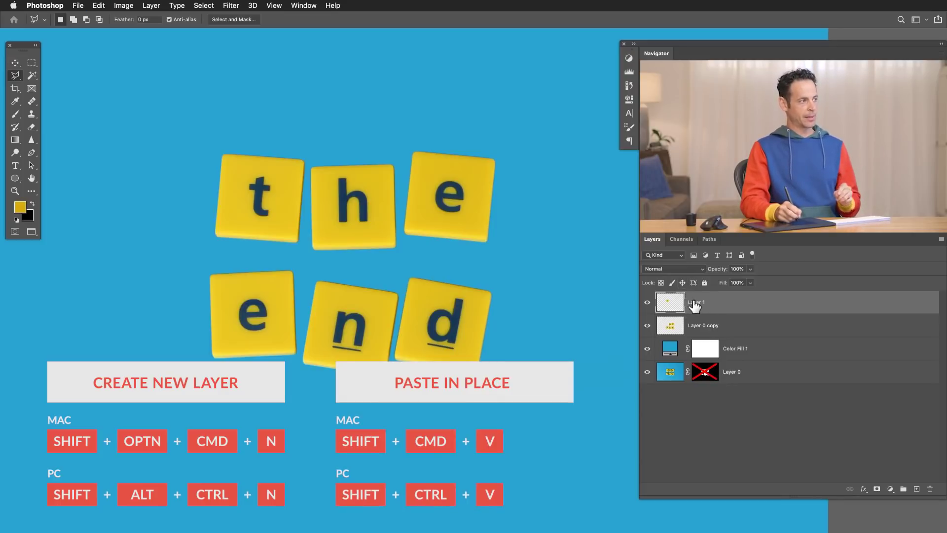
{"action": "key", "text": "Return"}
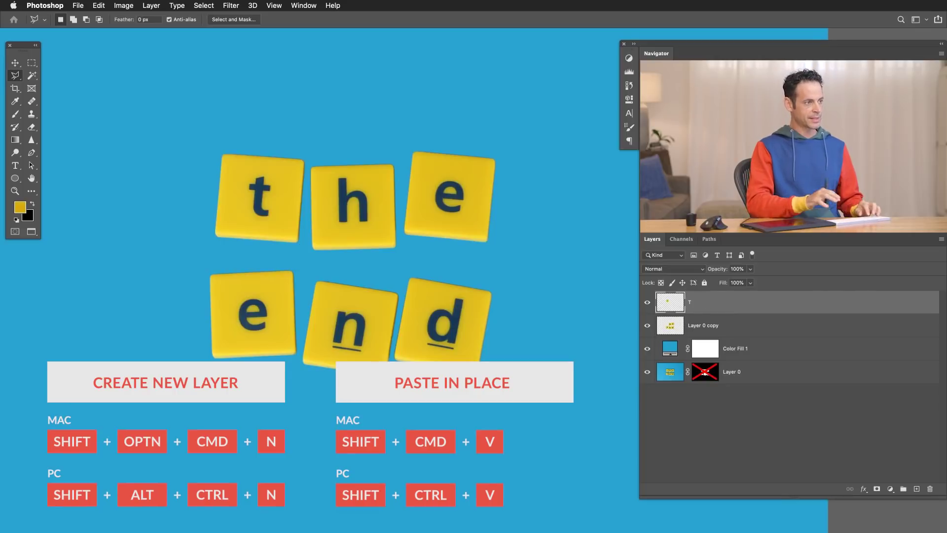
{"action": "left_click", "coordinate": [697, 323]}
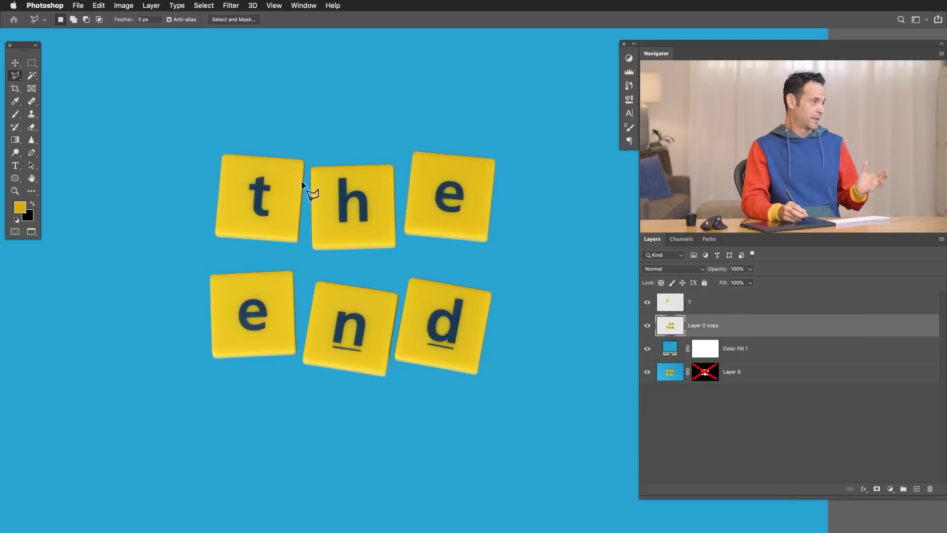
- Cut the "h" tile out of Layer 0 copy with a Polygonal Lasso selection and paste it in place on a new layer
{"action": "left_click", "coordinate": [310, 149]}
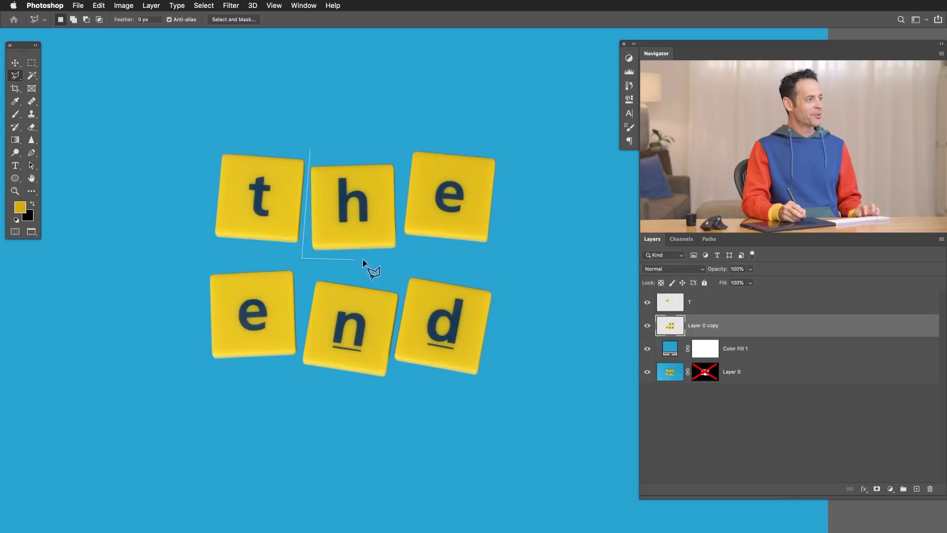
{"action": "left_click", "coordinate": [404, 256]}
{"action": "left_click", "coordinate": [396, 136]}
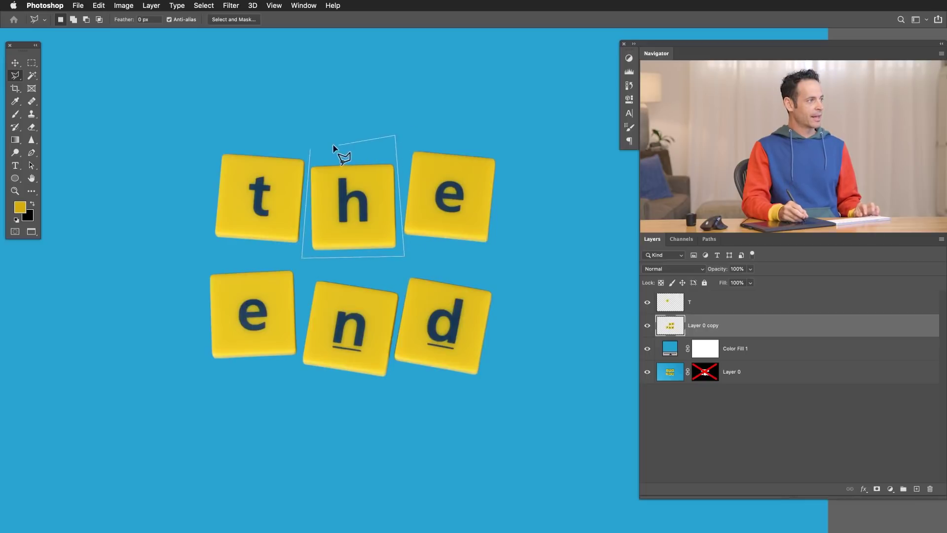
{"action": "left_click", "coordinate": [310, 149]}
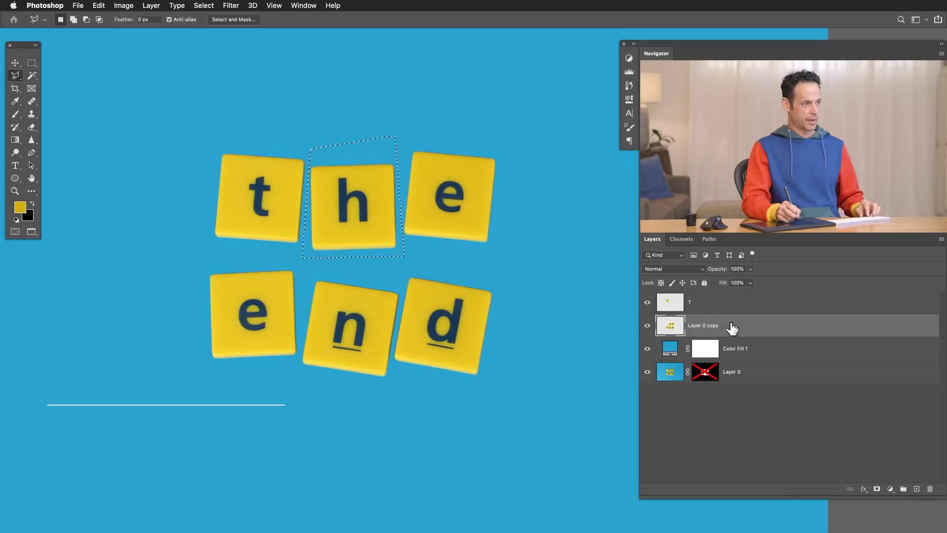
{"action": "key", "text": "super+x"}
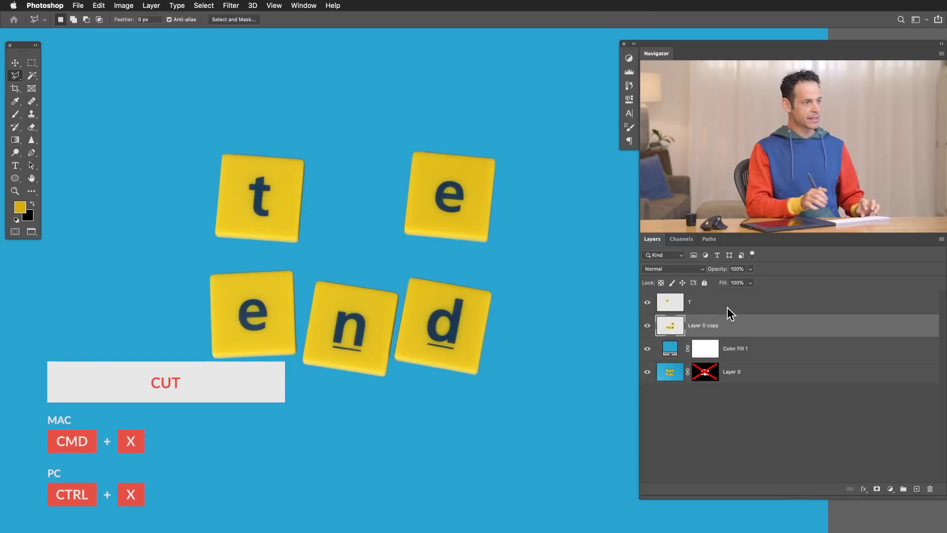
{"action": "key", "text": "shift+super+v"}
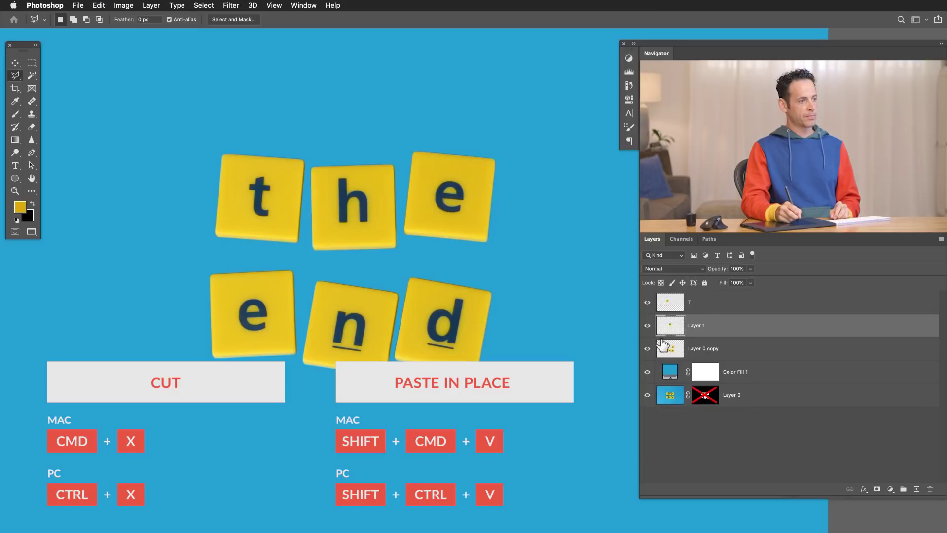
- Toggle the visibility of the tile layers to check that the "t" and "h" tiles are separated
{"action": "left_click", "coordinate": [647, 347]}
{"action": "left_click", "coordinate": [647, 302]}
{"action": "left_click", "coordinate": [647, 325]}
{"action": "left_click", "coordinate": [647, 325]}
{"action": "left_click", "coordinate": [647, 348]}
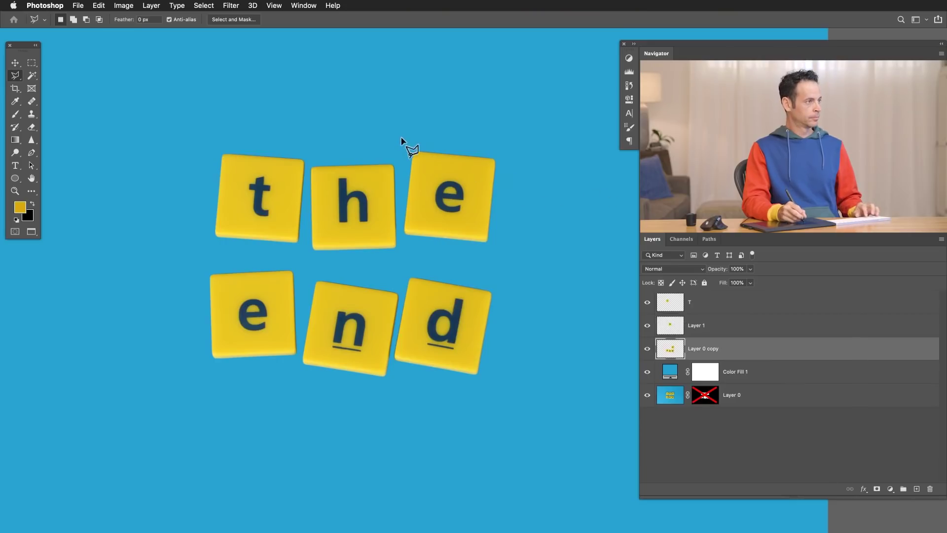
- Cut the upper "e" tile out of Layer 0 copy, paste it in place, and name the separated tile layers H and E
{"action": "left_click", "coordinate": [402, 142]}
{"action": "left_click", "coordinate": [402, 258]}
{"action": "left_click", "coordinate": [518, 264]}
{"action": "key", "text": "ctrl+x"}
{"action": "key", "text": "ctrl+shift+v"}
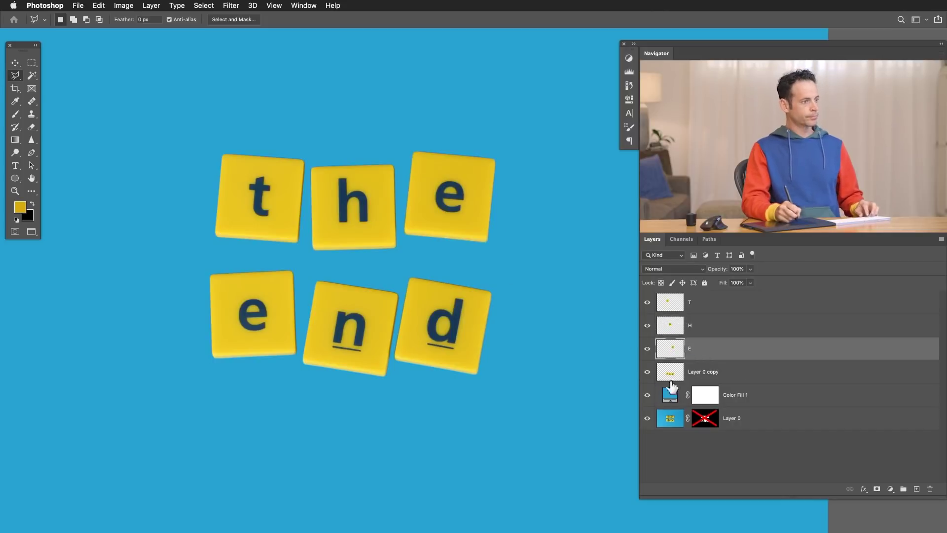
- Lasso the lower "e" tile on Layer 0 copy, cut it, and paste it in place on a new layer named E
{"action": "left_click", "coordinate": [700, 371]}
{"action": "left_click", "coordinate": [197, 268]}
{"action": "left_click", "coordinate": [202, 393]}
{"action": "left_click", "coordinate": [295, 374]}
{"action": "left_click", "coordinate": [314, 265]}
{"action": "left_click", "coordinate": [196, 268]}
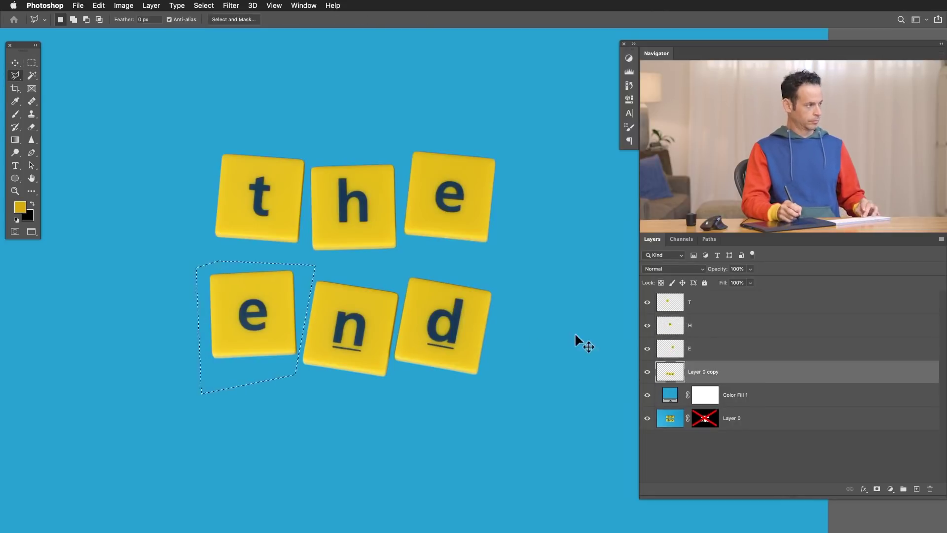
{"action": "key", "text": "ctrl+x"}
{"action": "key", "text": "ctrl+shift+v"}
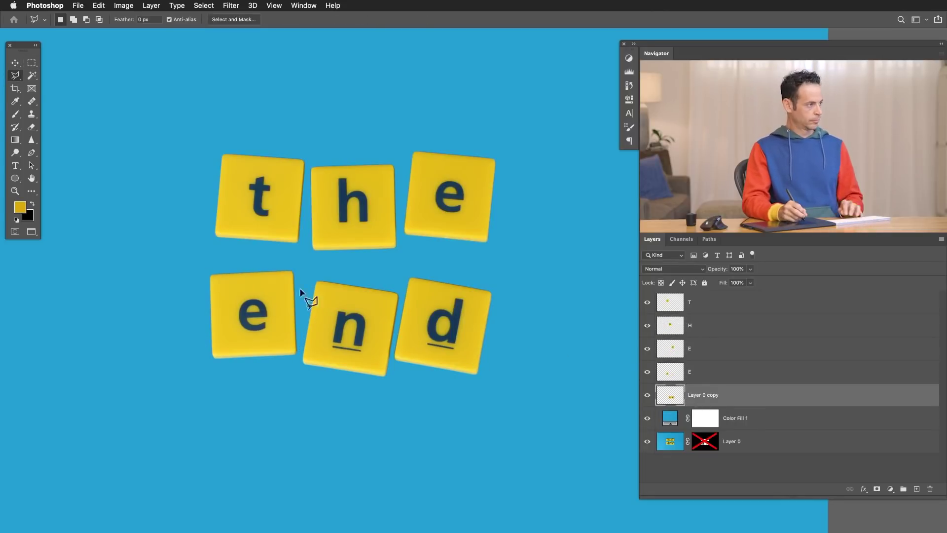
- Lasso the "n" tile on Layer 0 copy, cut it, and paste it in place on a new layer named N
{"action": "left_click", "coordinate": [313, 268]}
{"action": "left_click", "coordinate": [402, 283]}
{"action": "left_click", "coordinate": [383, 423]}
{"action": "left_click", "coordinate": [291, 374]}
{"action": "left_click", "coordinate": [314, 269]}
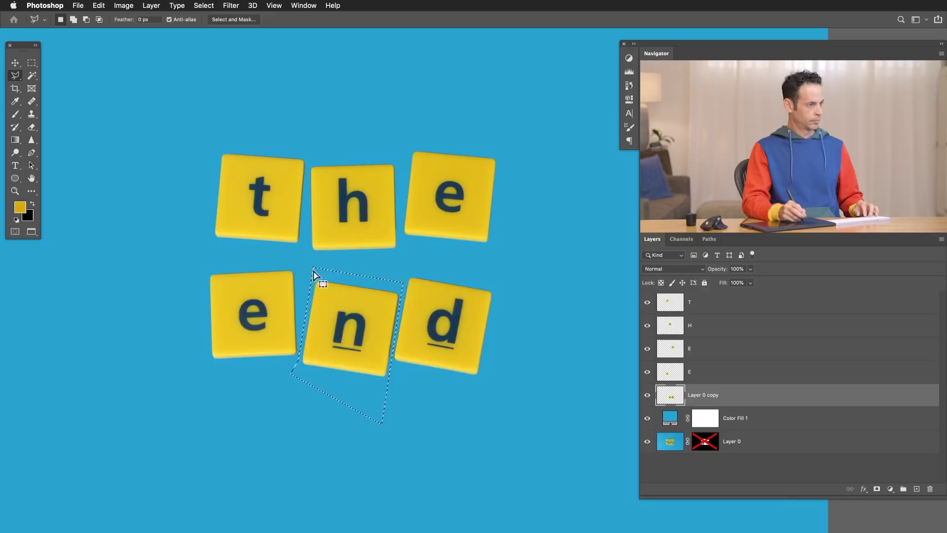
{"action": "key", "text": "ctrl+x"}
{"action": "key", "text": "ctrl+shift+v"}
{"action": "double_click", "coordinate": [700, 394]}
{"action": "type", "text": "N"}
{"action": "key", "text": "Return"}
- Rename Layer 0 copy, which holds the remaining "d" tile, as D and toggle the tile layers' visibility to check them
{"action": "key", "text": "d"}
{"action": "double_click", "coordinate": [703, 418]}
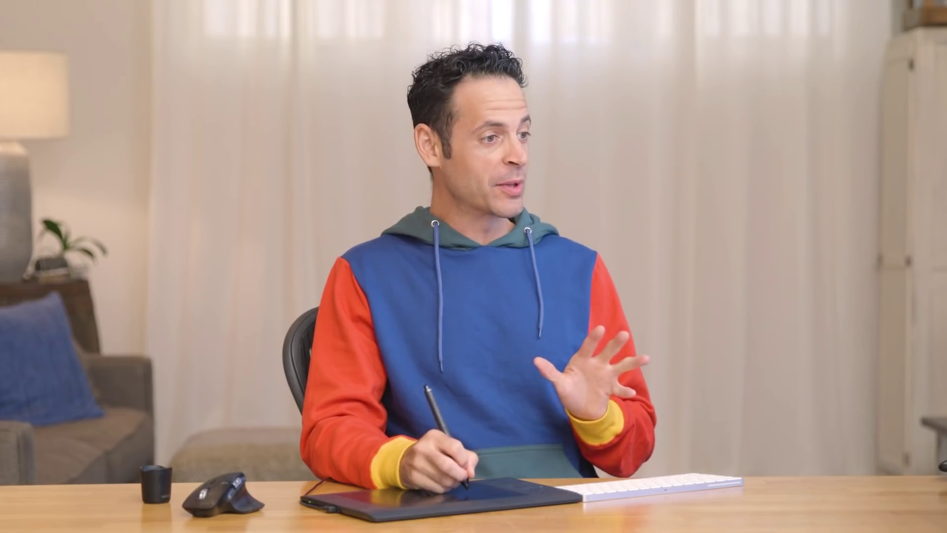
{"action": "left_click_drag", "start_coordinate": [647, 418], "coordinate": [647, 326]}
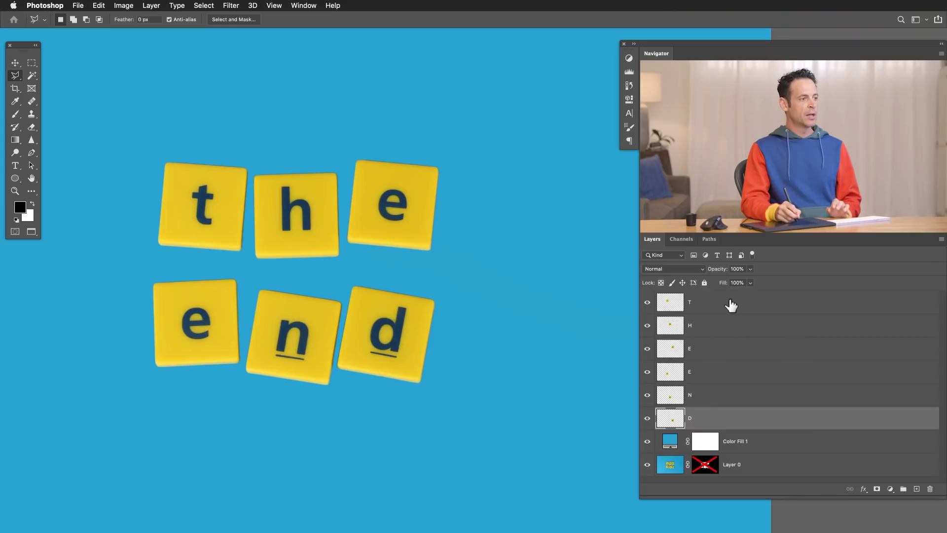
- Add a Drop Shadow effect to the T layer
{"action": "left_click", "coordinate": [725, 307]}
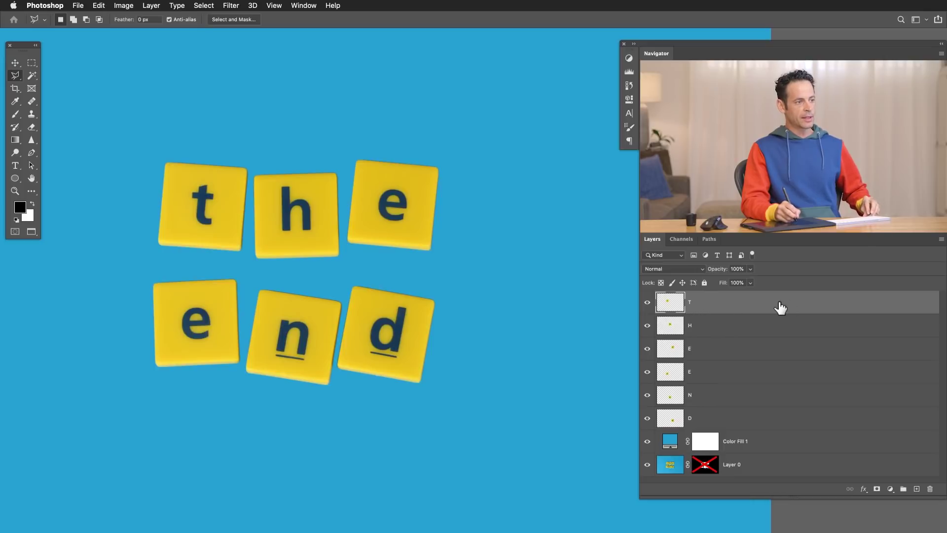
{"action": "left_click", "coordinate": [864, 489]}
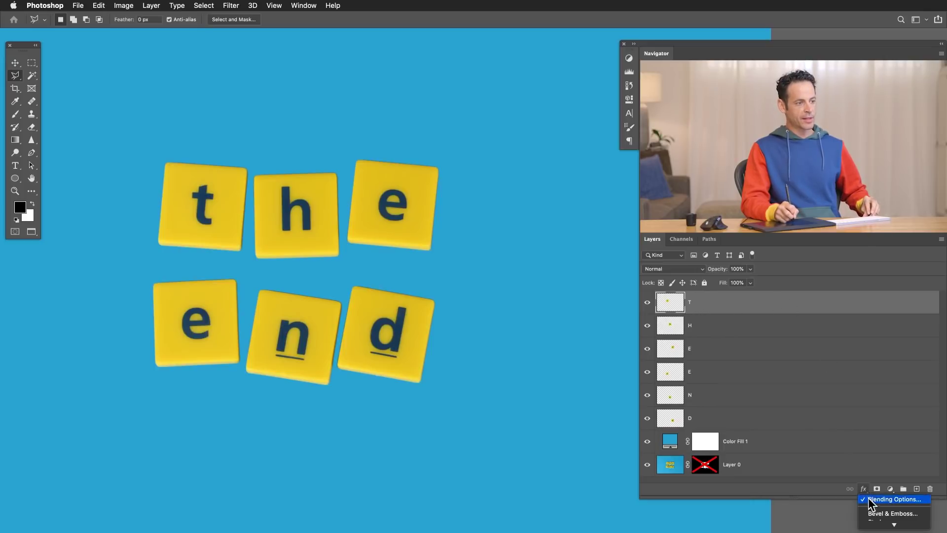
{"action": "left_click", "coordinate": [864, 489]}
{"action": "left_click_drag", "start_coordinate": [454, 255], "coordinate": [484, 148]}
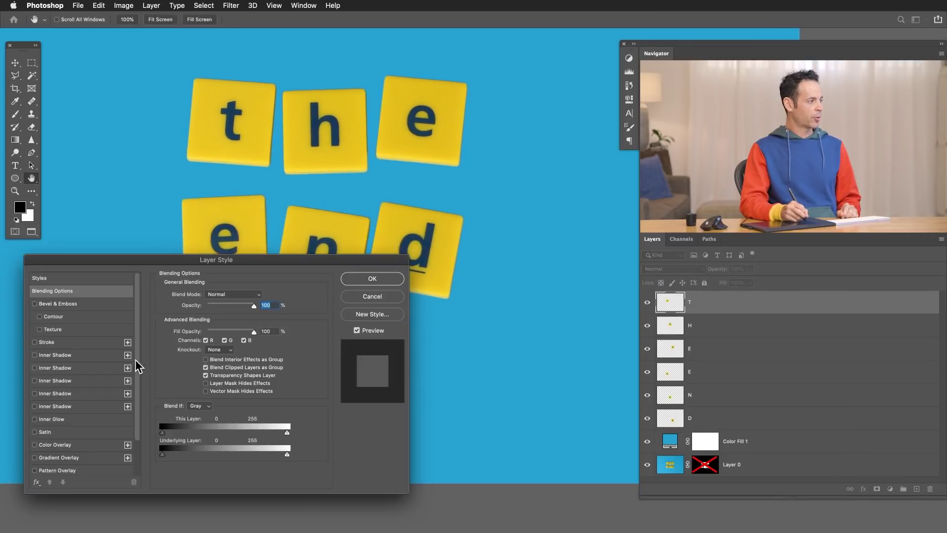
{"action": "scroll", "coordinate": [135, 360], "scroll_direction": "down", "scroll_amount": 3}
{"action": "left_click", "coordinate": [51, 455]}
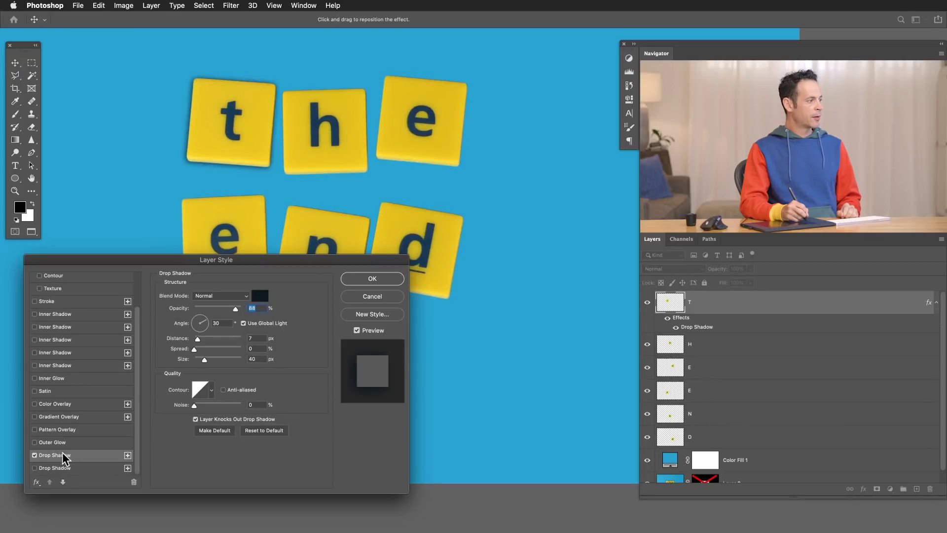
- Set the drop shadow color to dark blue 0f3f50 by sampling the blue background and darkening it
{"action": "left_click", "coordinate": [260, 296]}
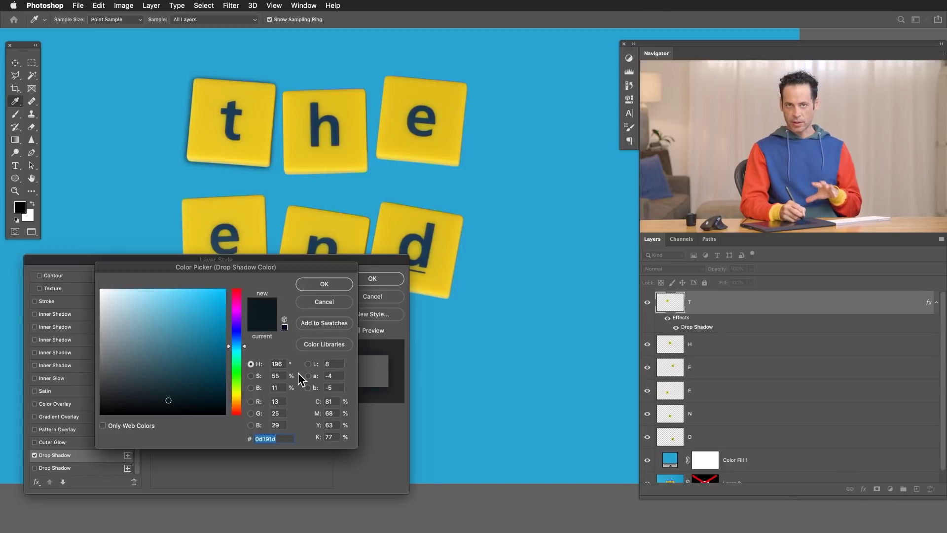
{"action": "left_click", "coordinate": [530, 272]}
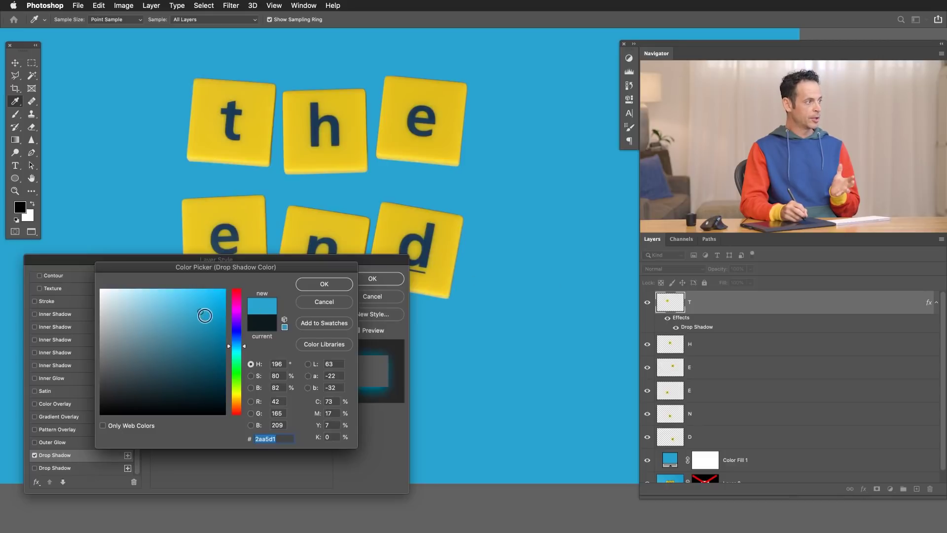
{"action": "left_click_drag", "start_coordinate": [200, 314], "coordinate": [201, 375]}
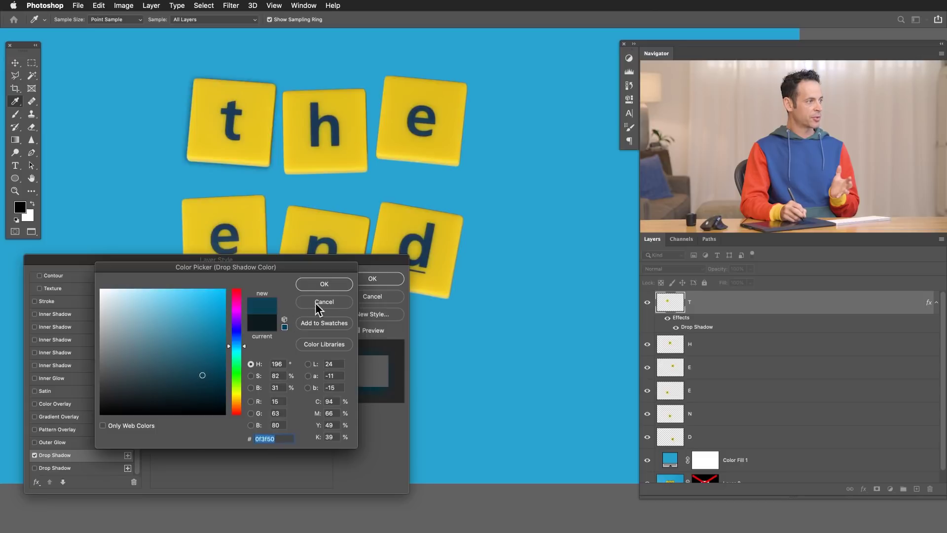
{"action": "left_click", "coordinate": [324, 284]}
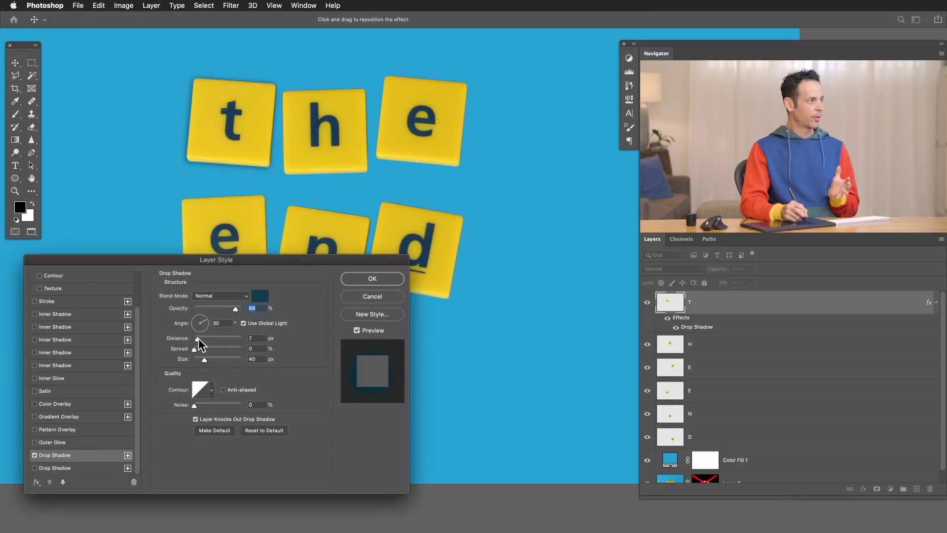
- Set the drop shadow's distance to 25 px and its angle to -137°
{"action": "left_click_drag", "start_coordinate": [198, 342], "coordinate": [204, 342]}
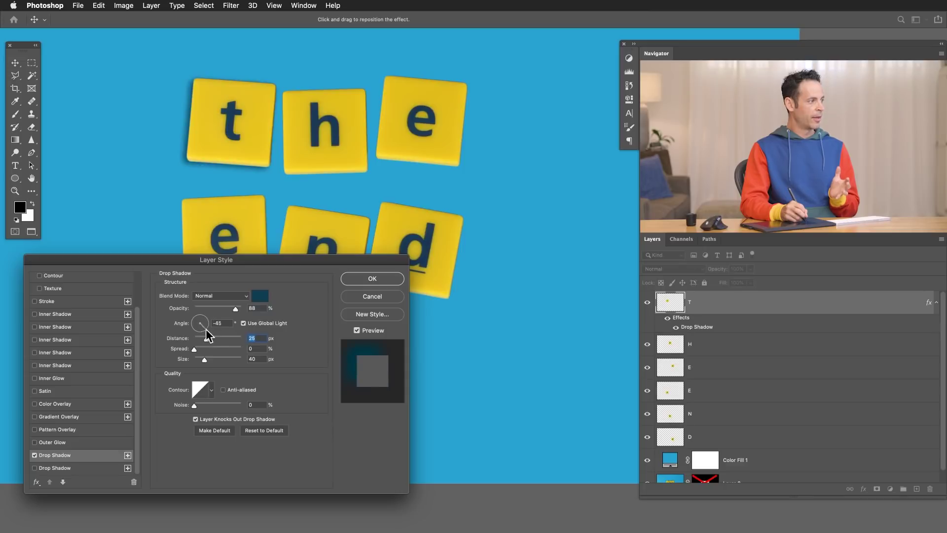
{"action": "key", "text": "shift+Tab"}
{"action": "key", "text": "Down"}
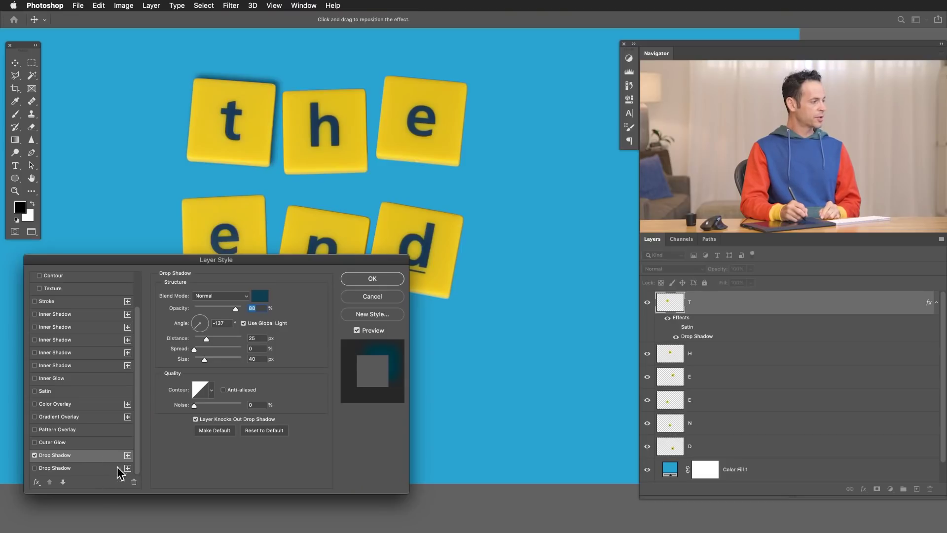
- Add a second drop shadow to the T layer with 57% opacity, 13 px distance and 13 px size
{"action": "left_click", "coordinate": [127, 455]}
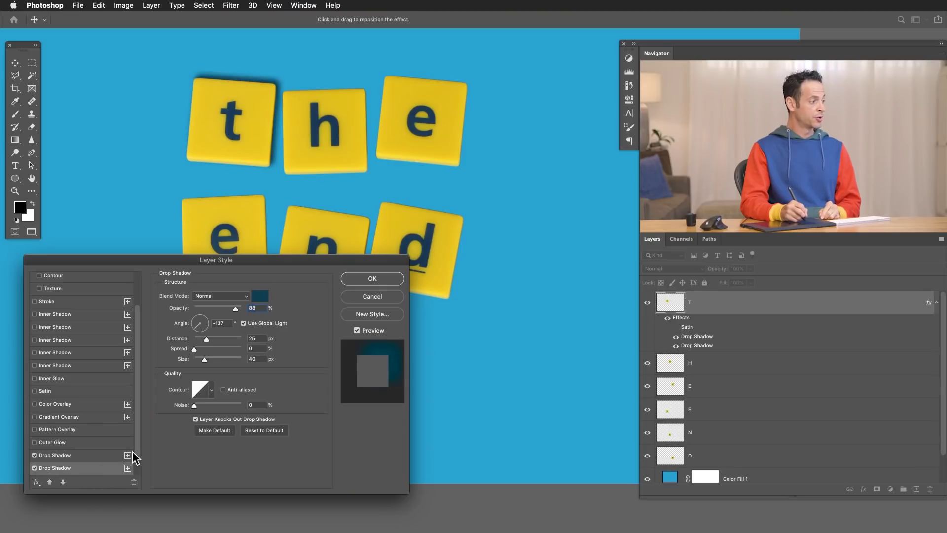
{"action": "left_click", "coordinate": [128, 455]}
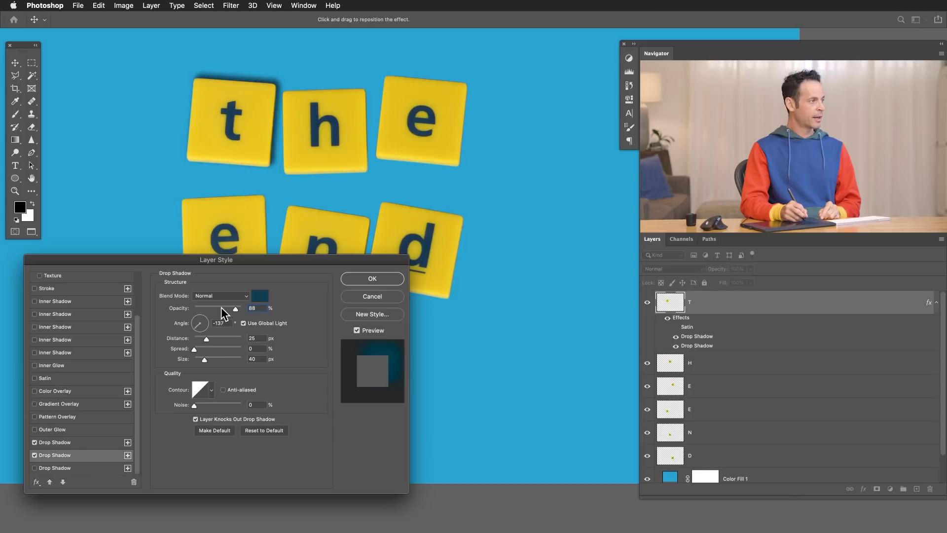
{"action": "left_click_drag", "start_coordinate": [214, 307], "coordinate": [218, 307]}
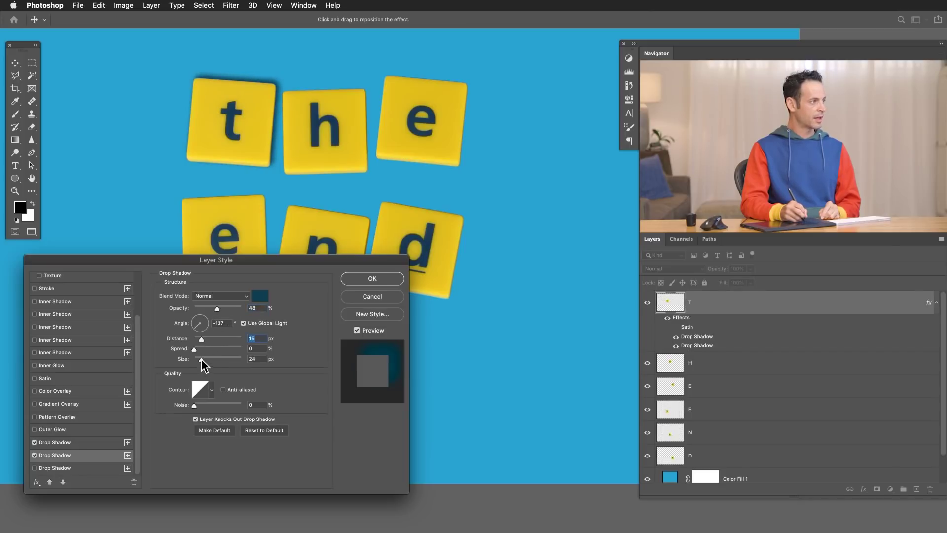
{"action": "left_click_drag", "start_coordinate": [200, 359], "coordinate": [200, 339]}
{"action": "left_click", "coordinate": [222, 311]}
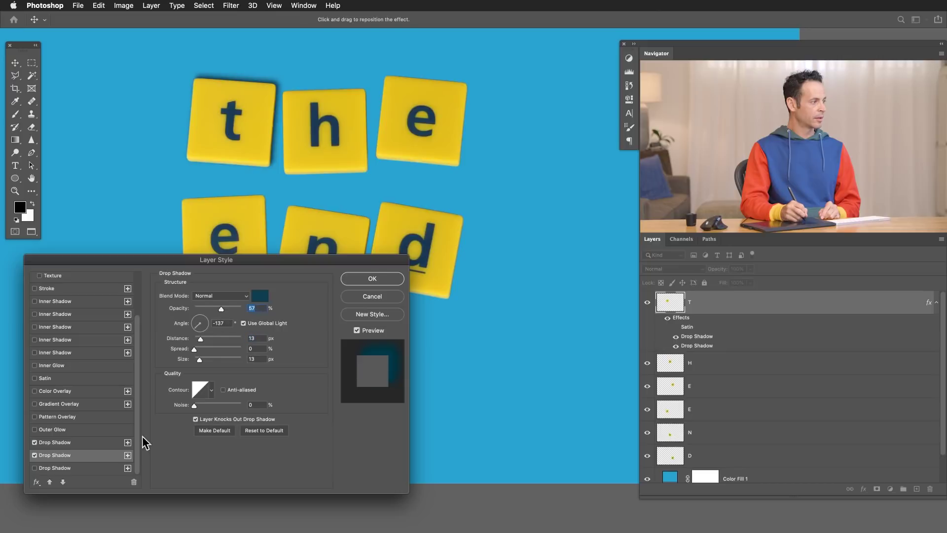
- Soften the upper Drop Shadow entry of the T layer to 51% opacity and 68 px size, keeping both shadows enabled
{"action": "left_click", "coordinate": [36, 454]}
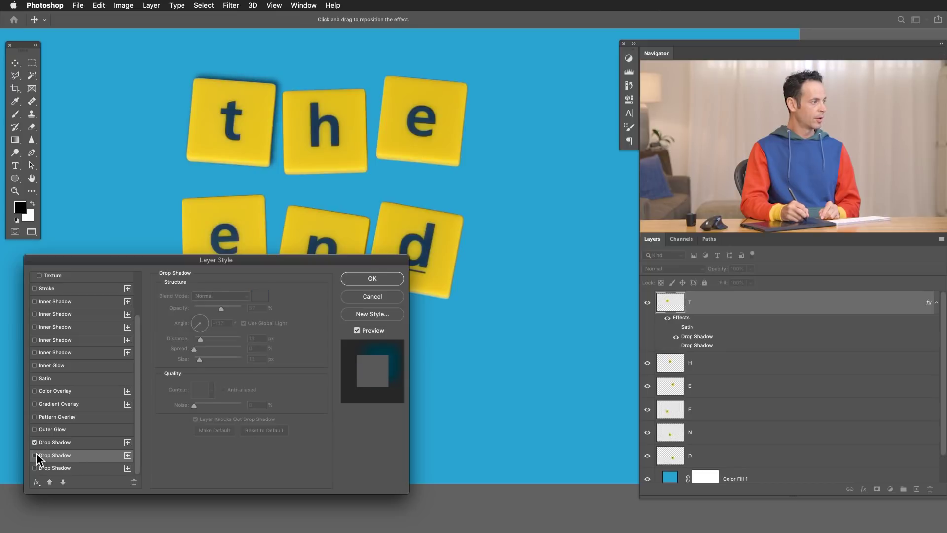
{"action": "left_click", "coordinate": [45, 442]}
{"action": "left_click_drag", "start_coordinate": [222, 310], "coordinate": [215, 310]}
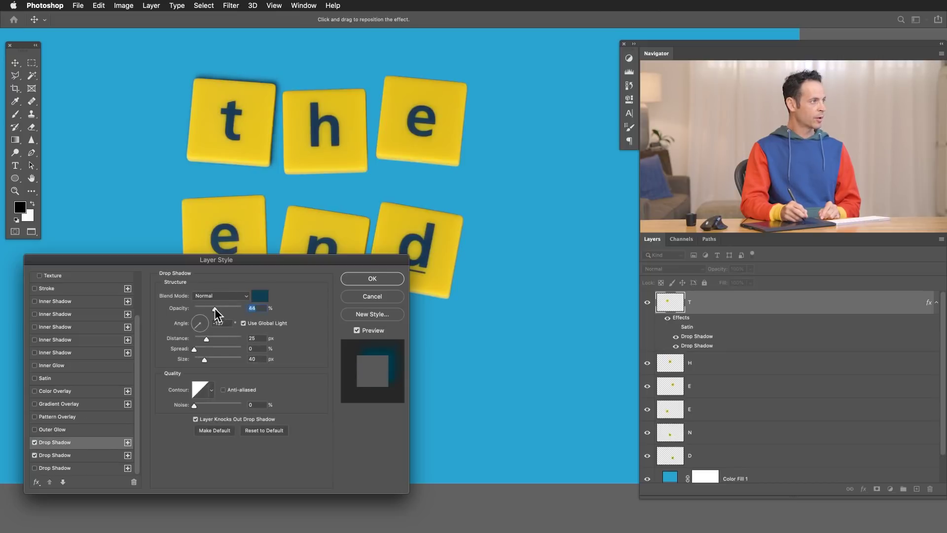
{"action": "left_click_drag", "start_coordinate": [204, 360], "coordinate": [204, 359]}
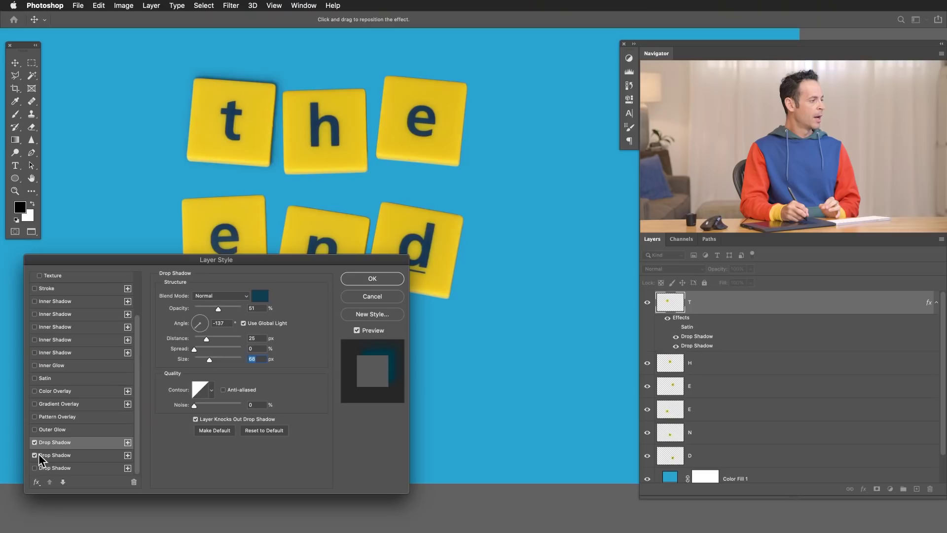
- Compare the two drop shadows by turning them off and on, and apply the layer style with both enabled
{"action": "left_click", "coordinate": [33, 442]}
{"action": "left_click", "coordinate": [35, 442]}
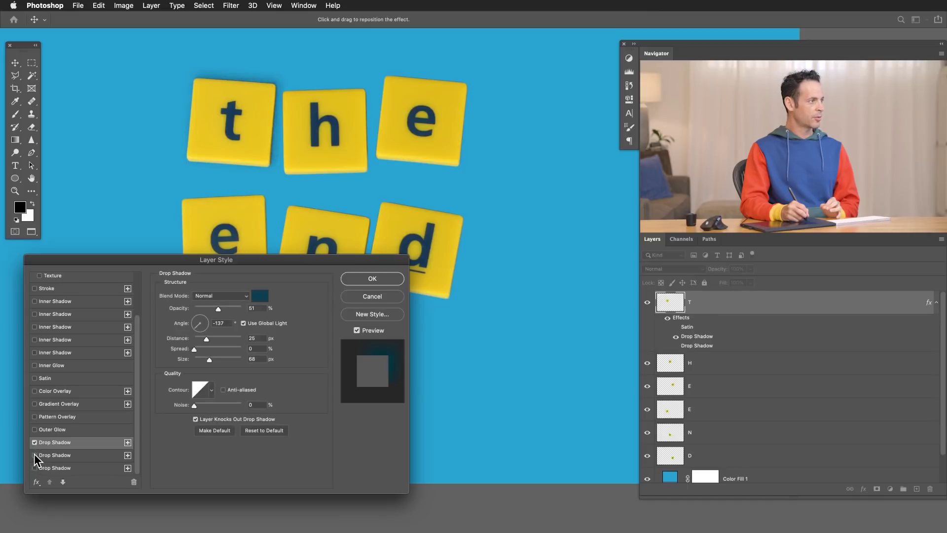
{"action": "left_click", "coordinate": [32, 443]}
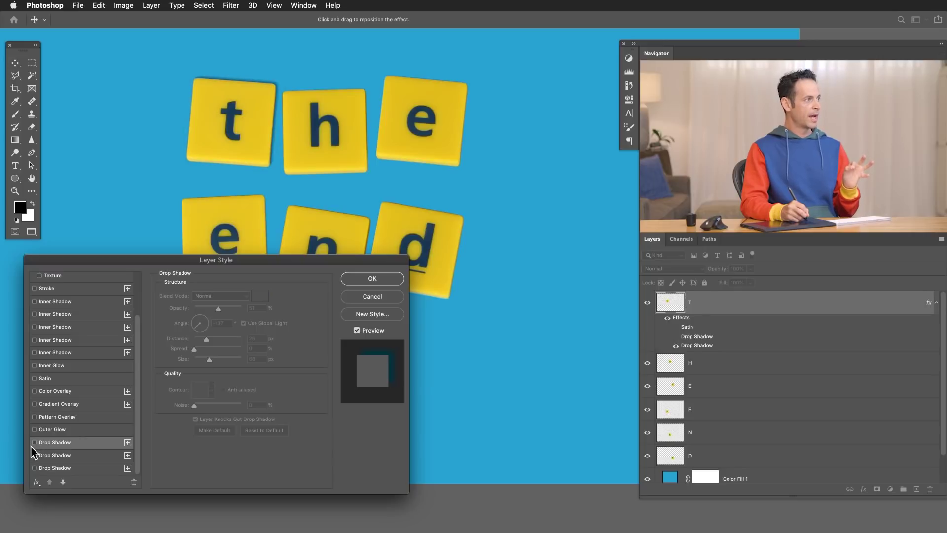
{"action": "left_click", "coordinate": [35, 443]}
{"action": "left_click", "coordinate": [35, 443]}
{"action": "left_click", "coordinate": [35, 443]}
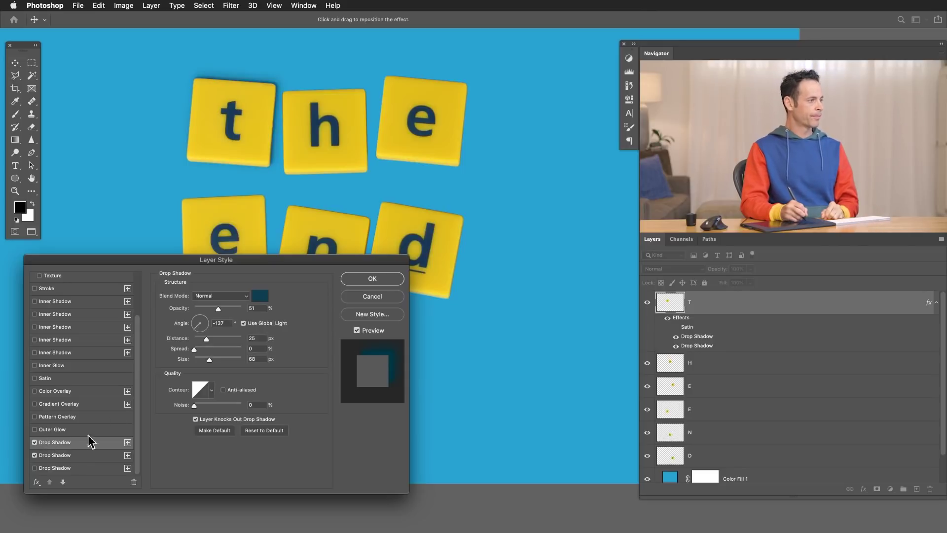
{"action": "left_click", "coordinate": [390, 277]}
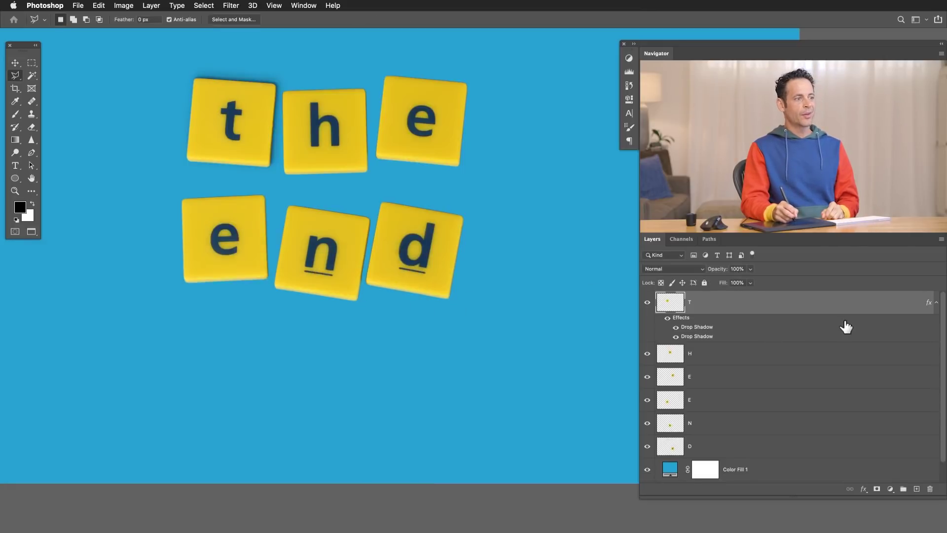
- Collapse the T layer's effects list and copy its drop shadow effects onto the H layer
{"action": "left_click", "coordinate": [937, 303]}
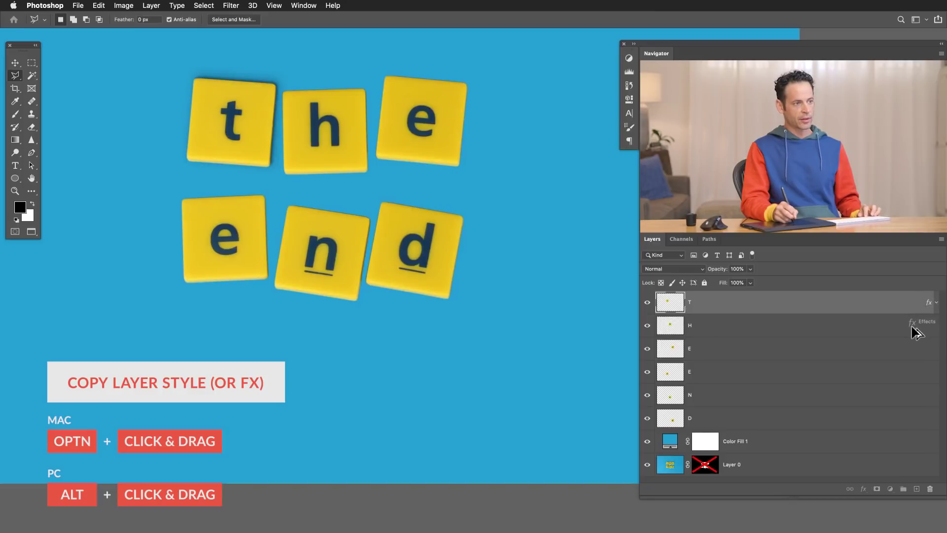
{"action": "left_click_drag", "start_coordinate": [914, 331], "coordinate": [917, 329]}
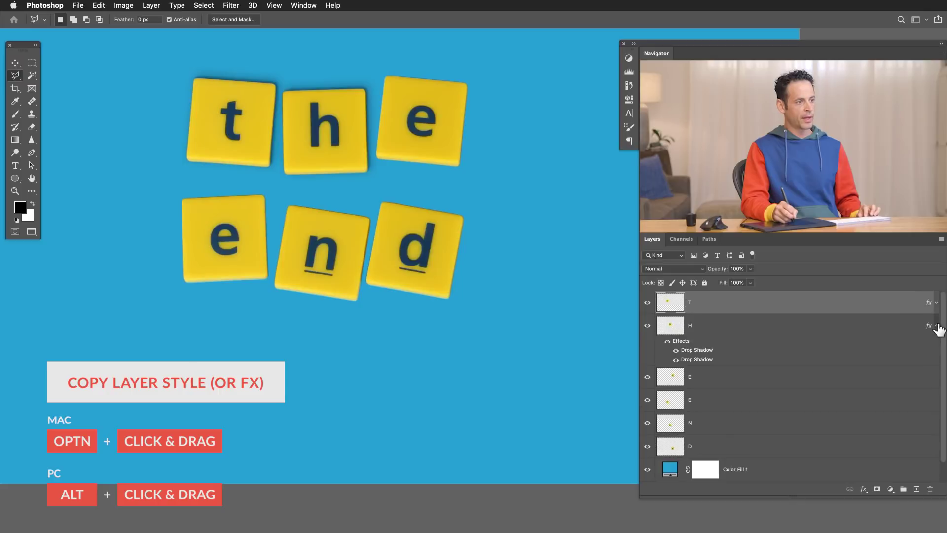
- Copy the drop shadow effects onto both E layers, the N layer and the D layer, collapsing each layer's effects list
{"action": "left_click", "coordinate": [937, 327]}
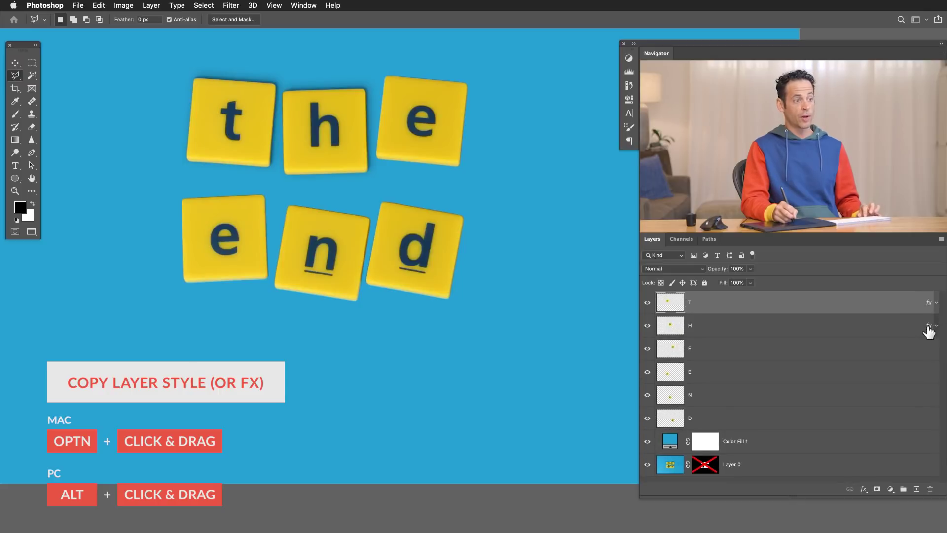
{"action": "left_click_drag", "start_coordinate": [928, 329], "coordinate": [930, 359]}
{"action": "key", "text": "super+z"}
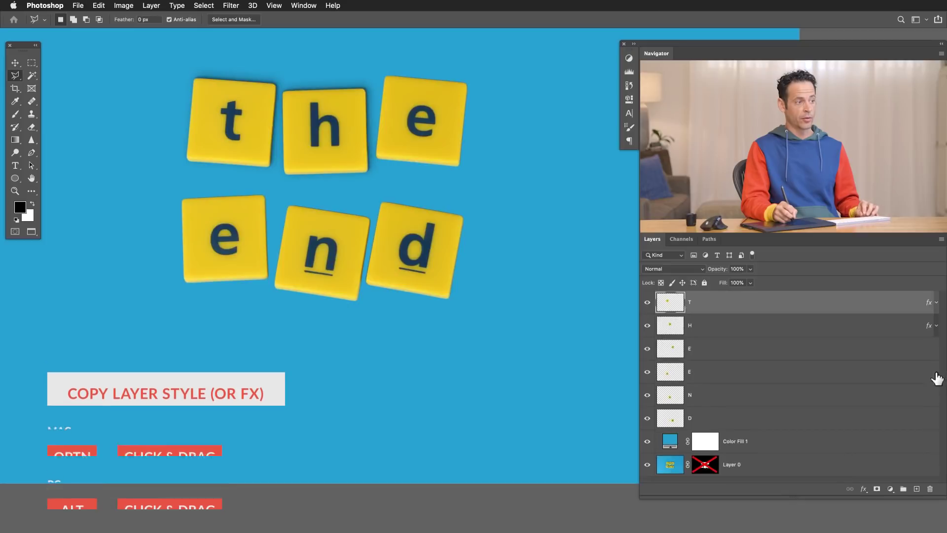
{"action": "left_click_drag", "start_coordinate": [930, 326], "coordinate": [929, 376]}
{"action": "left_click", "coordinate": [935, 350]}
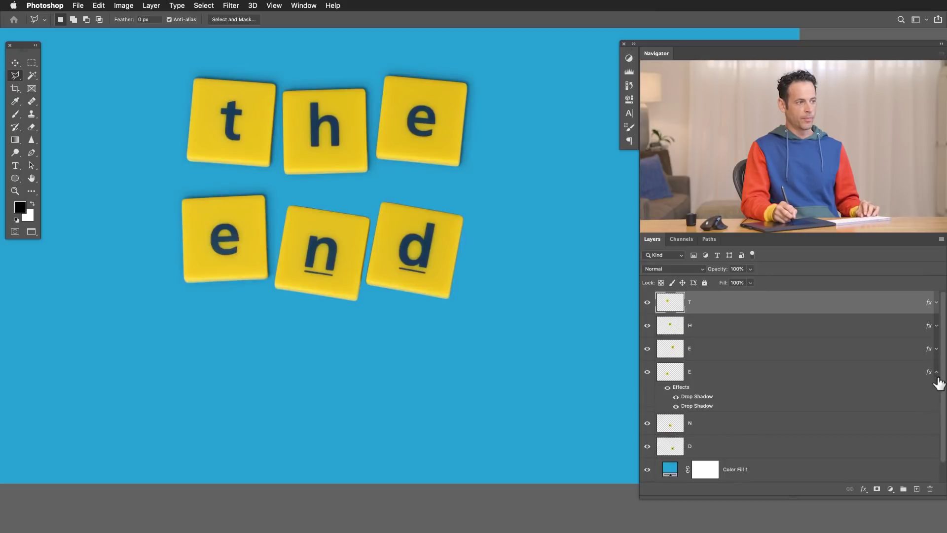
{"action": "left_click", "coordinate": [936, 372]}
{"action": "left_click_drag", "start_coordinate": [932, 377], "coordinate": [931, 425]}
{"action": "left_click", "coordinate": [936, 395]}
{"action": "left_click", "coordinate": [937, 419]}
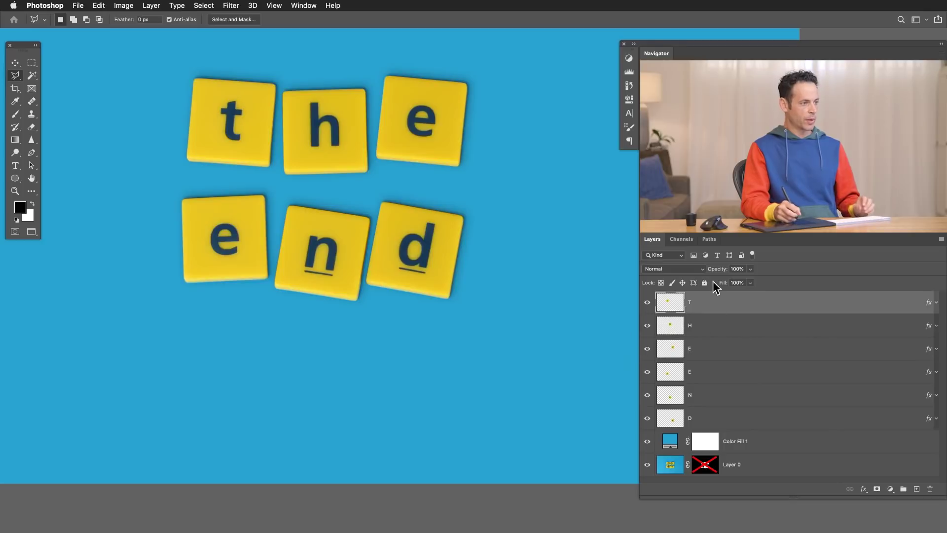
- Group all six letter layers from T to D and name the group THE END 1
{"action": "left_click", "coordinate": [728, 421], "text": "shift"}
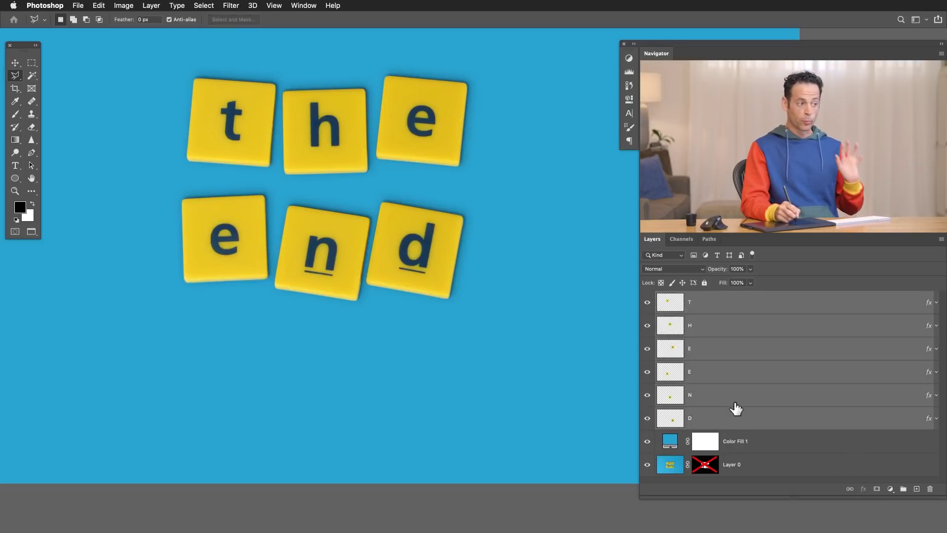
{"action": "key", "text": "super+g"}
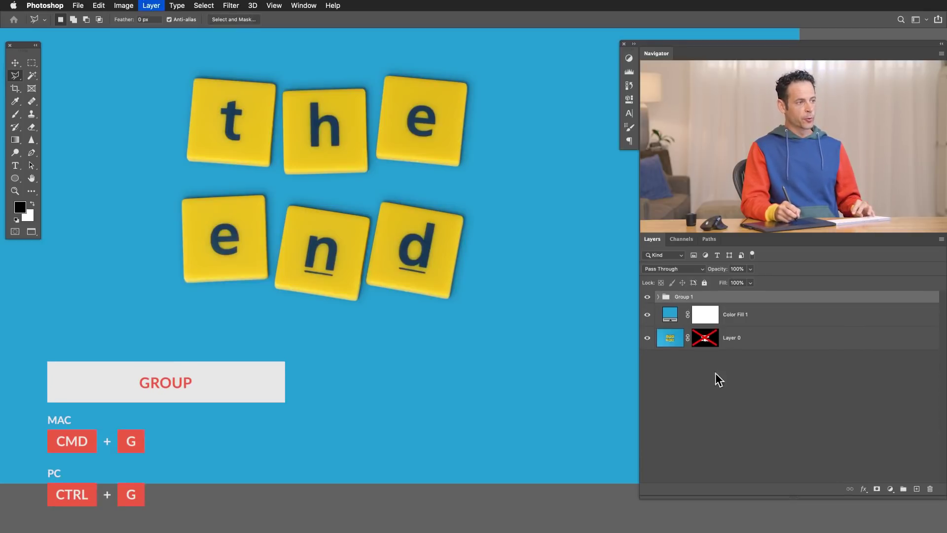
{"action": "type", "text": "THE"}
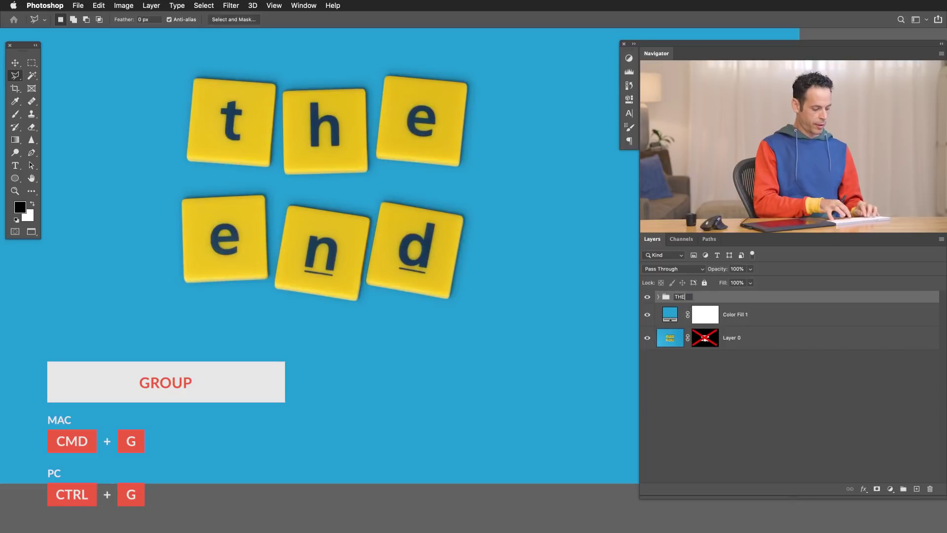
{"action": "type", "text": " END 1"}
{"action": "key", "text": "Return"}
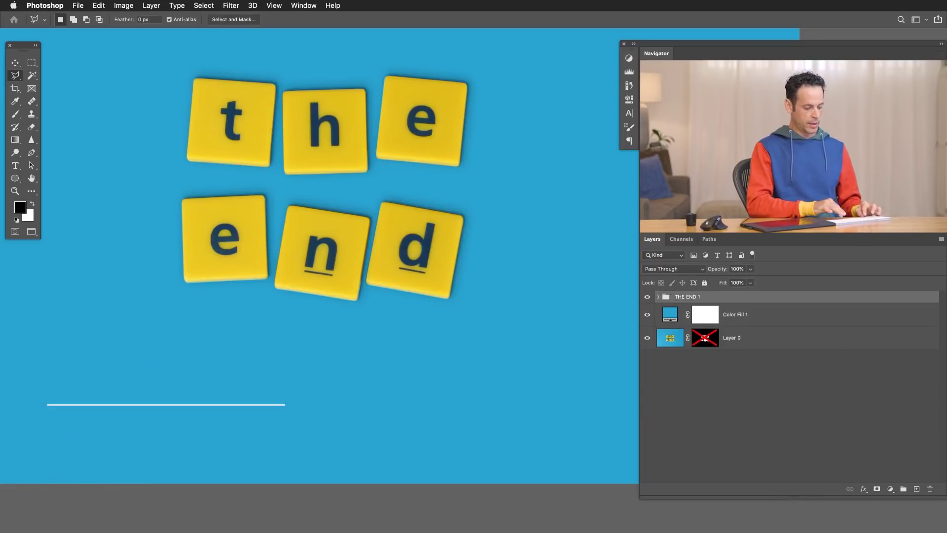
- Duplicate the THE END 1 group and rename the copy THE END 2
{"action": "key", "text": "super+j"}
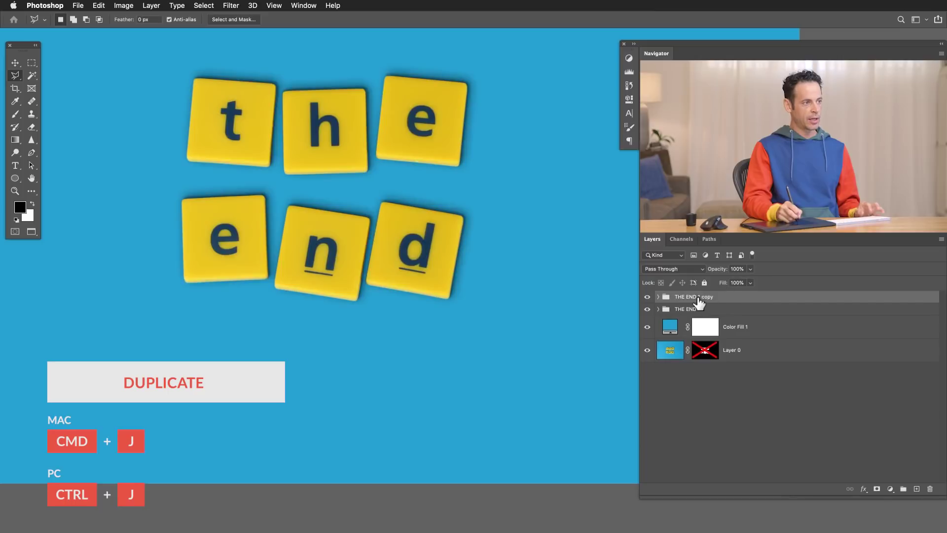
{"action": "type", "text": "2"}
{"action": "key", "text": "Return"}
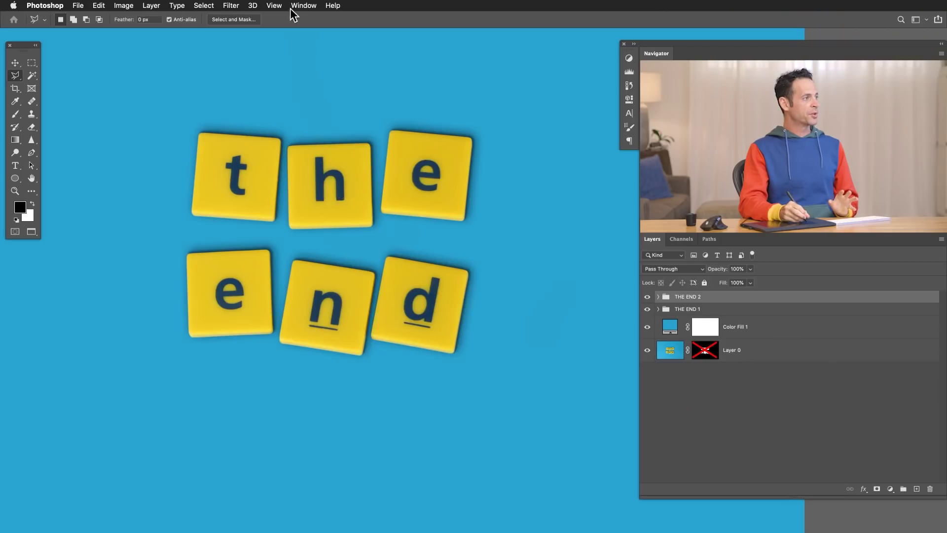
- Open the Timeline, shrink it, place it below the letter tiles and start a frame animation
{"action": "left_click", "coordinate": [303, 6]}
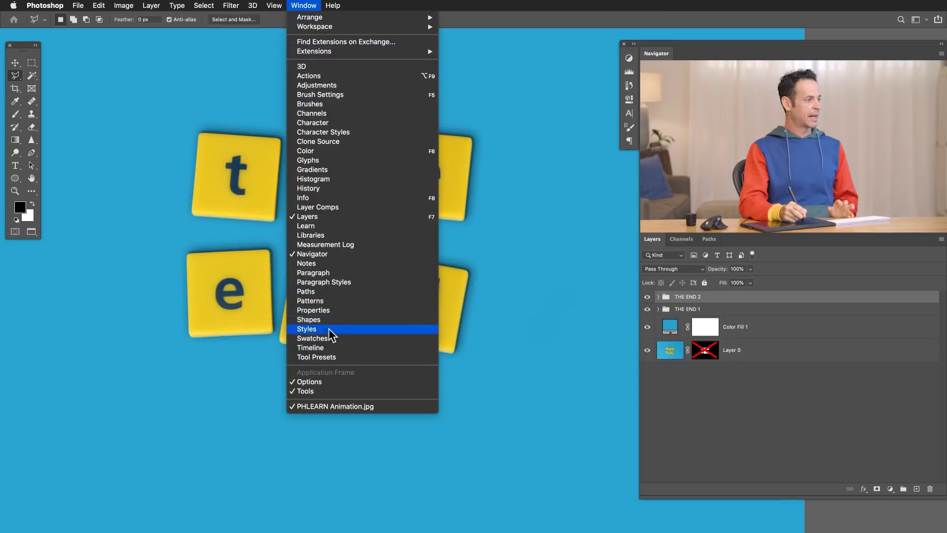
{"action": "left_click", "coordinate": [333, 347]}
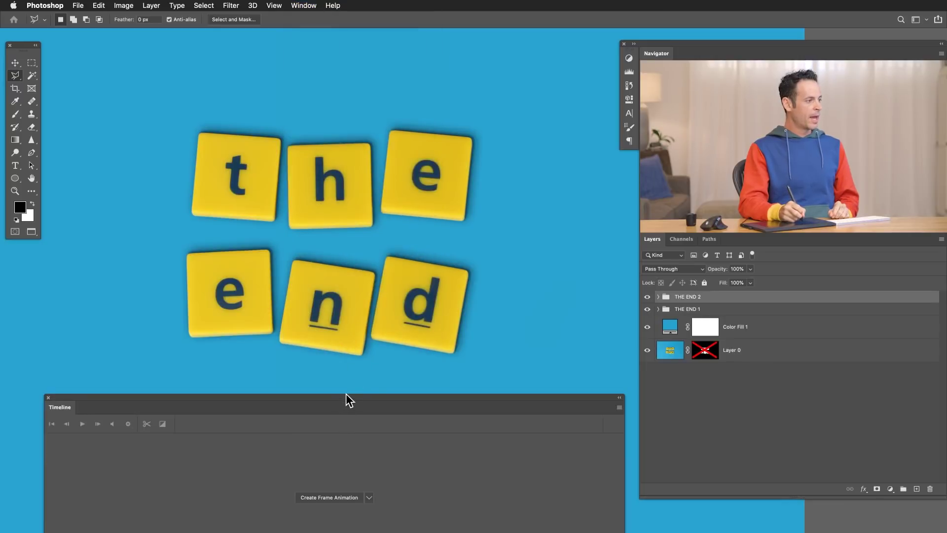
{"action": "left_click_drag", "start_coordinate": [346, 394], "coordinate": [338, 327]}
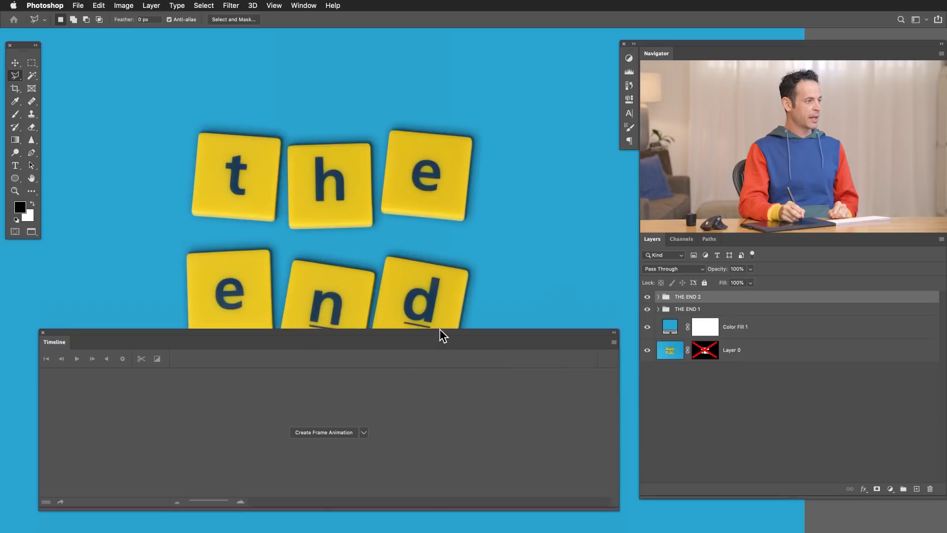
{"action": "left_click", "coordinate": [364, 433]}
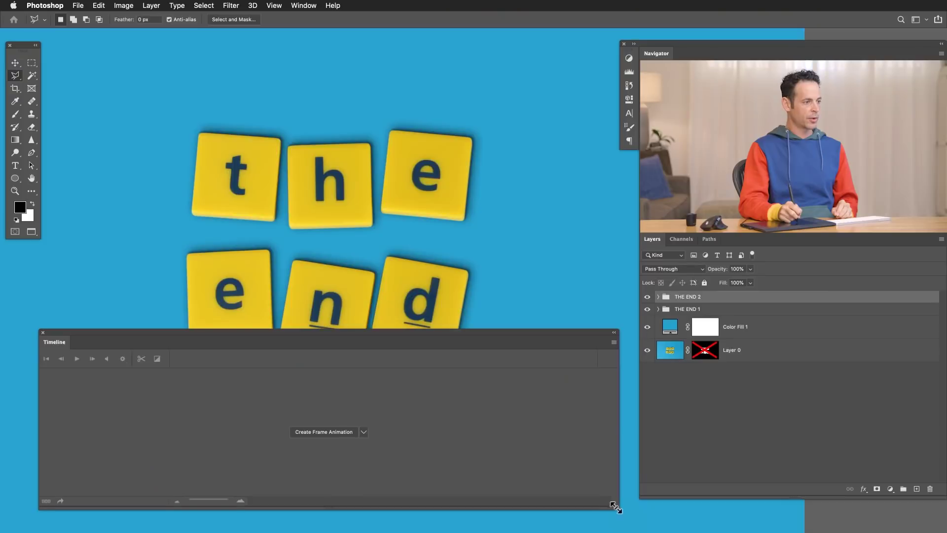
{"action": "left_click_drag", "start_coordinate": [613, 503], "coordinate": [611, 444]}
{"action": "left_click_drag", "start_coordinate": [493, 339], "coordinate": [496, 398]}
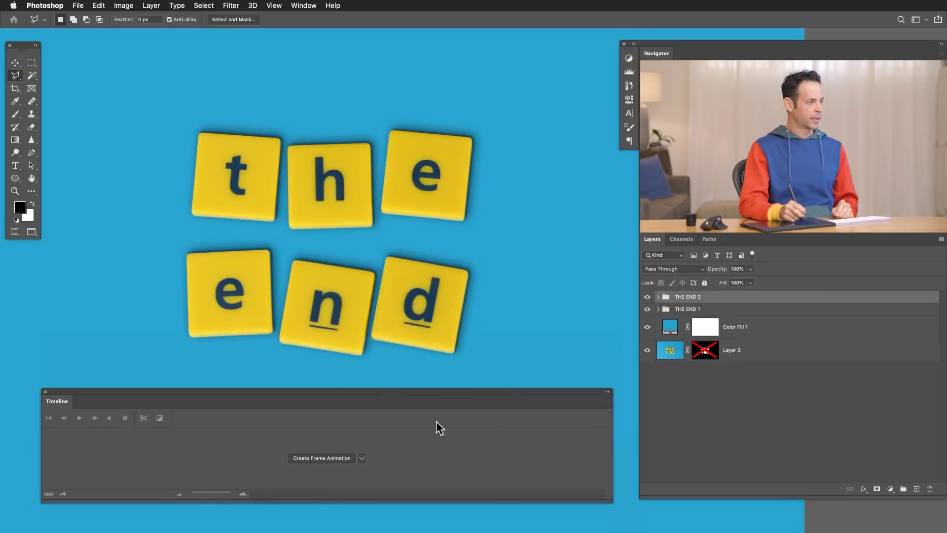
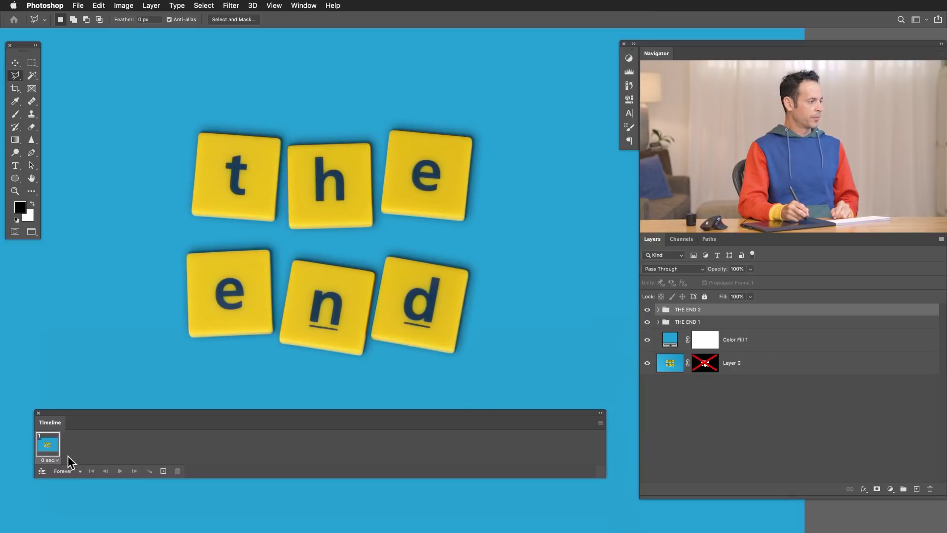
- Add a second frame to the animation and hide the THE END 1 group in it
{"action": "left_click", "coordinate": [163, 471]}
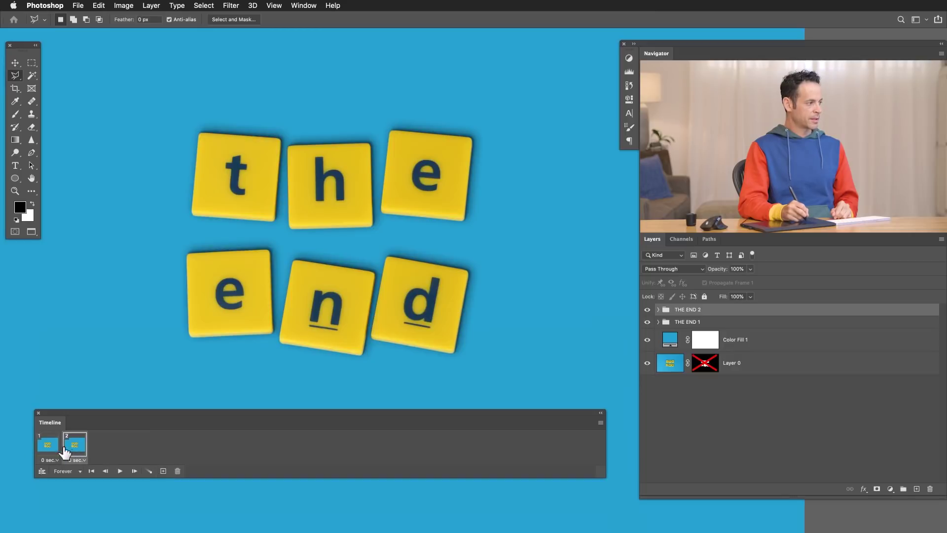
{"action": "left_click", "coordinate": [647, 322]}
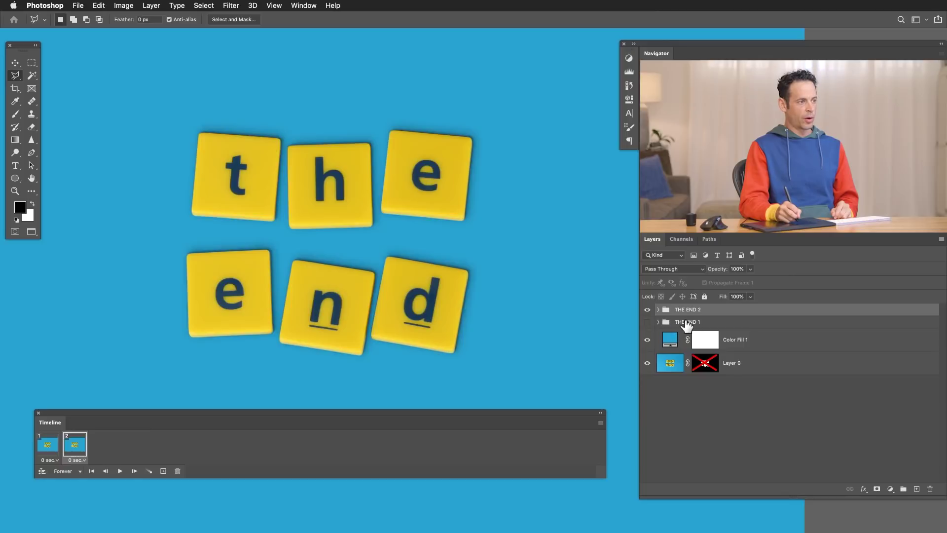
{"action": "left_click", "coordinate": [685, 322]}
- Expand the THE END 2 group and rotate its T tile slightly counterclockwise
{"action": "left_click", "coordinate": [658, 309]}
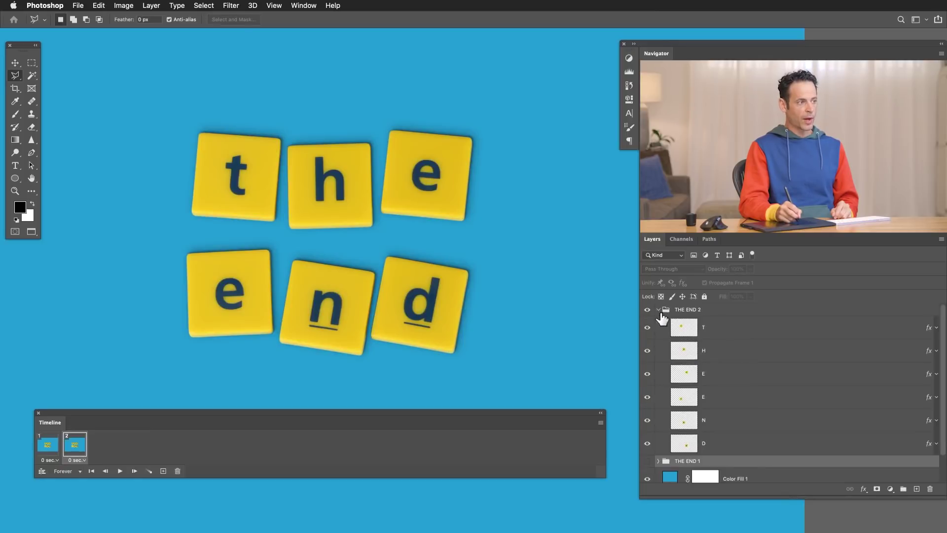
{"action": "left_click", "coordinate": [705, 330]}
{"action": "key", "text": "super+t"}
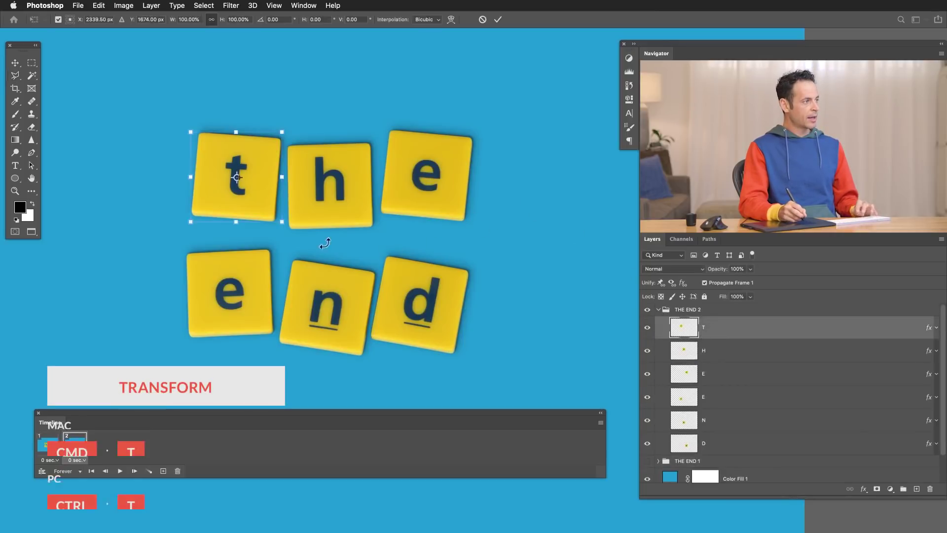
{"action": "left_click_drag", "start_coordinate": [315, 245], "coordinate": [333, 216]}
{"action": "key", "text": "Return"}
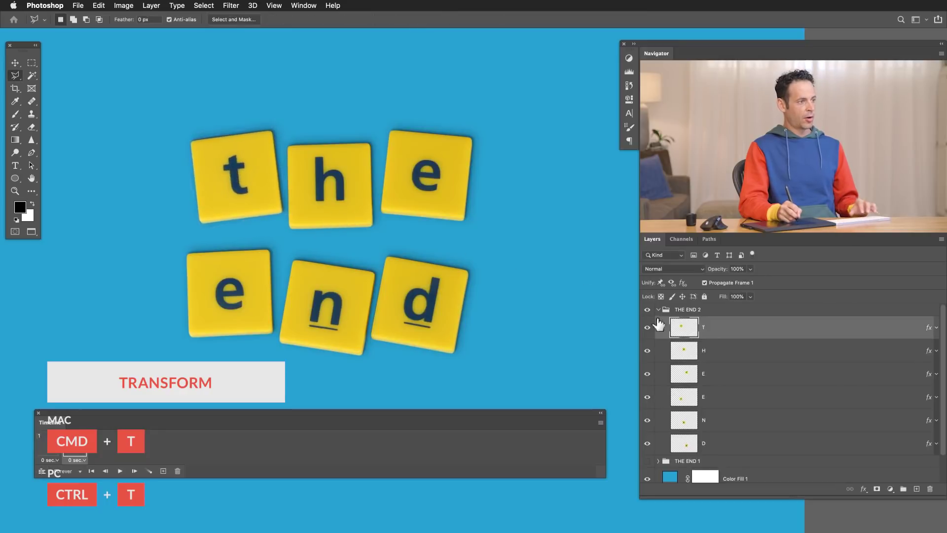
- Rotate the H tile in the THE END 2 group slightly clockwise
{"action": "left_click", "coordinate": [718, 356]}
{"action": "key", "text": "super+t"}
{"action": "left_click_drag", "start_coordinate": [433, 253], "coordinate": [430, 277]}
{"action": "key", "text": "Return"}
- Move the T tile slightly up and left, and shift the upper-row E tile slightly to the right
{"action": "left_click", "coordinate": [710, 327]}
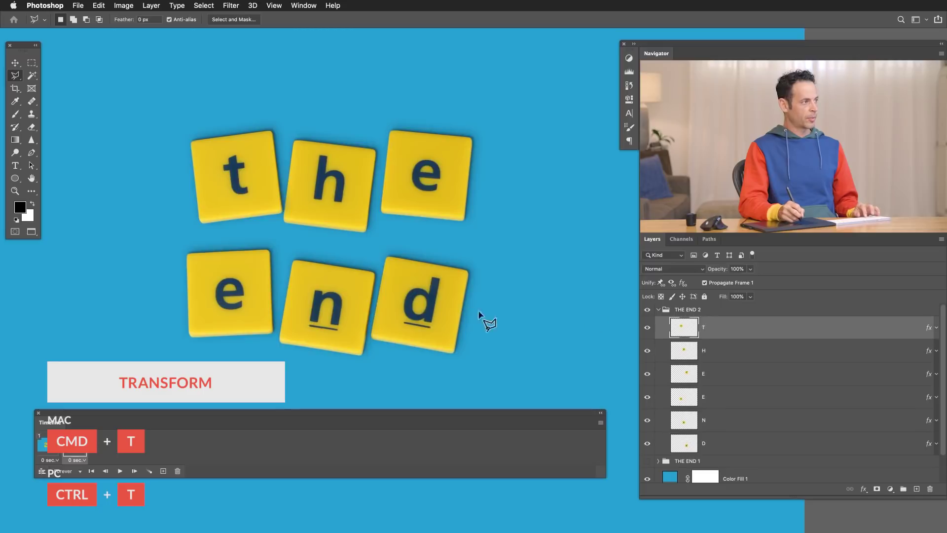
{"action": "key", "text": "v"}
{"action": "left_click_drag", "start_coordinate": [463, 309], "coordinate": [455, 300]}
{"action": "left_click", "coordinate": [700, 374]}
{"action": "left_click_drag", "start_coordinate": [430, 333], "coordinate": [490, 344]}
{"action": "left_click", "coordinate": [729, 331]}
{"action": "left_click", "coordinate": [748, 380]}
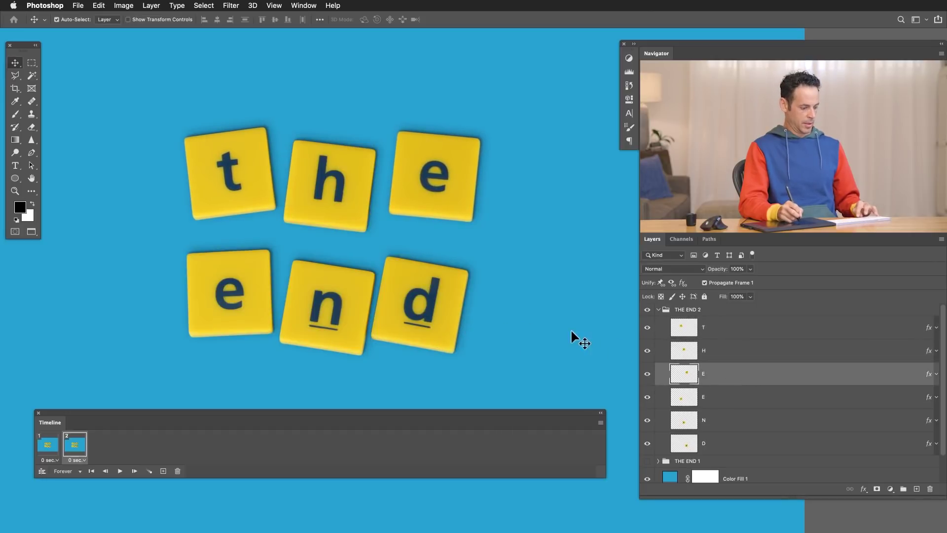
- Rotate the upper-row E tile about 10° counterclockwise and the lower-row E tile slightly clockwise
{"action": "key", "text": "ctrl+t"}
{"action": "left_click_drag", "start_coordinate": [554, 310], "coordinate": [590, 267]}
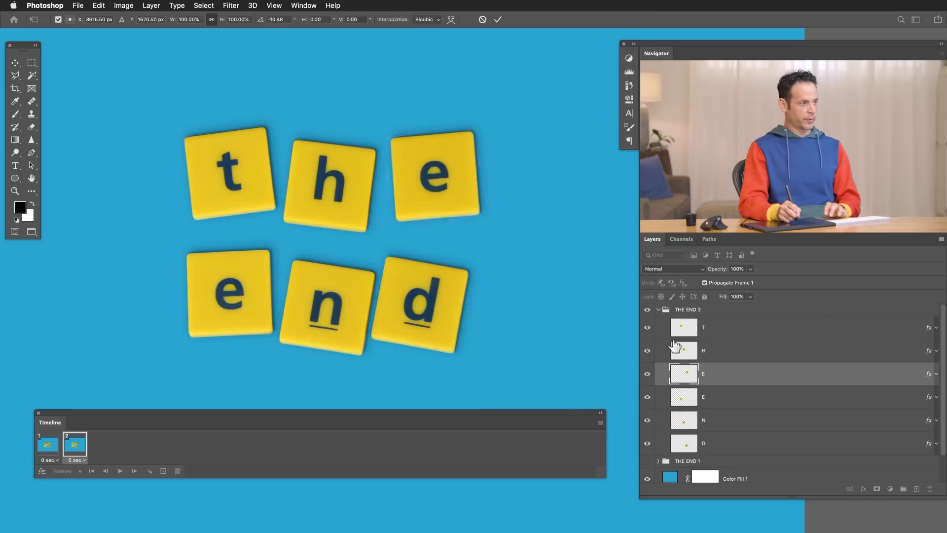
{"action": "key", "text": "Return"}
{"action": "left_click", "coordinate": [725, 397]}
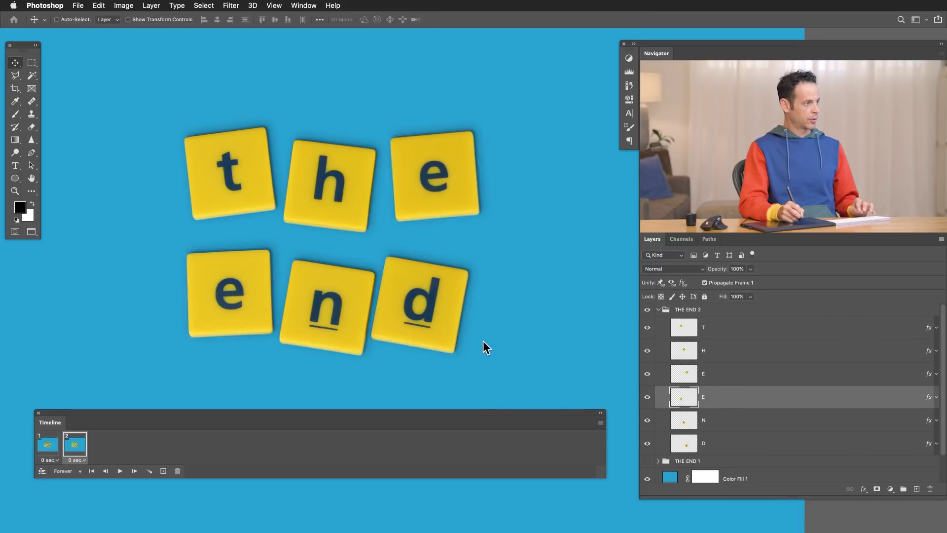
{"action": "key", "text": "ctrl+t"}
{"action": "left_click_drag", "start_coordinate": [299, 351], "coordinate": [287, 358]}
{"action": "key", "text": "Return"}
- Rotate the N tile in the THE END 2 group about 12° counterclockwise
{"action": "left_click", "coordinate": [725, 419]}
{"action": "key", "text": "ctrl+t"}
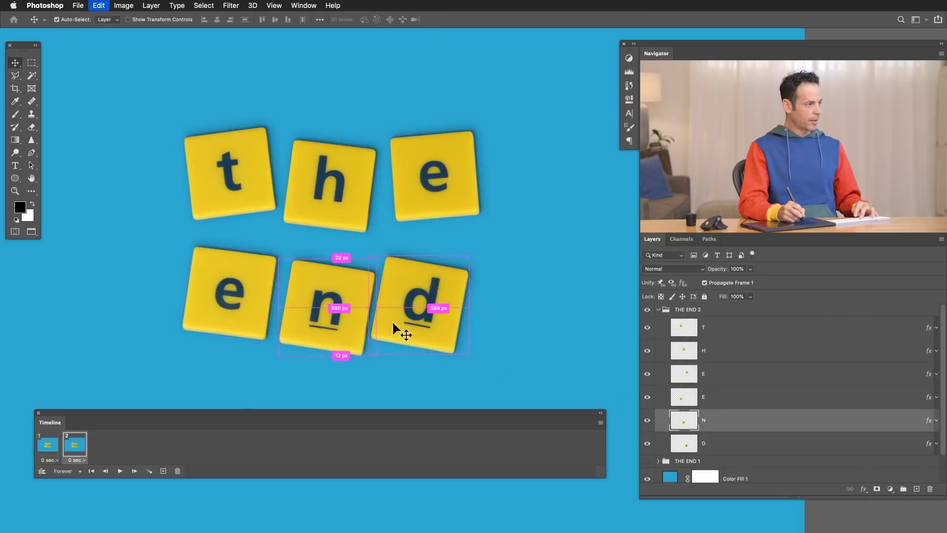
{"action": "left_click_drag", "start_coordinate": [383, 360], "coordinate": [403, 340]}
{"action": "key", "text": "Return"}
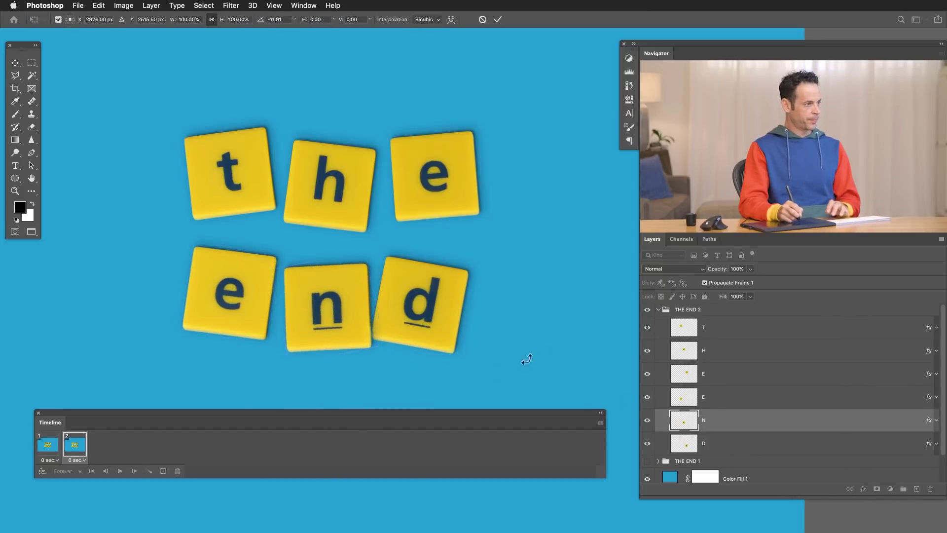
- Rotate the D tile counterclockwise and move it slightly to the right, away from the N tile
{"action": "left_click", "coordinate": [709, 439]}
{"action": "key", "text": "ctrl+t"}
{"action": "mouse_move", "coordinate": [496, 375]}
{"action": "left_mouse_down"}
{"action": "mouse_move", "coordinate": [516, 362]}
{"action": "mouse_move", "coordinate": [495, 359]}
{"action": "mouse_move", "coordinate": [500, 351]}
{"action": "mouse_move", "coordinate": [504, 360]}
{"action": "left_mouse_up"}
{"action": "key", "text": "Return"}
{"action": "key", "text": "ctrl+t"}
{"action": "key", "text": "Return"}
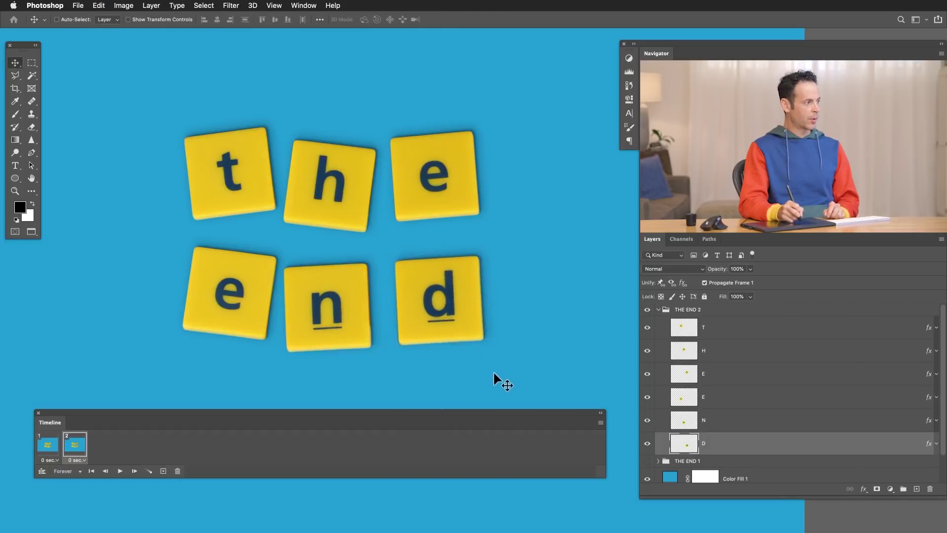
- Collapse the THE END 2 group and compare the two tile arrangements by toggling the groups' visibility
{"action": "left_click", "coordinate": [658, 310]}
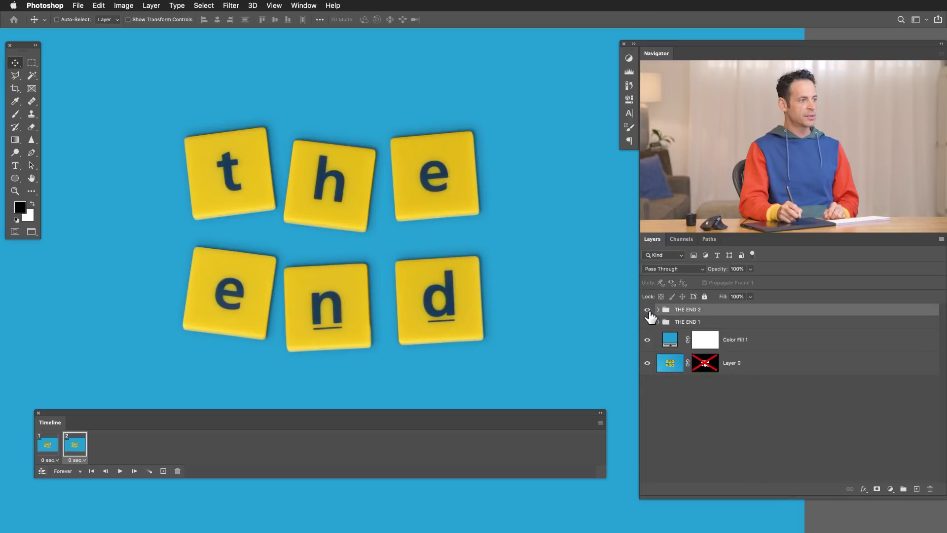
{"action": "left_click", "coordinate": [647, 323]}
{"action": "left_click", "coordinate": [647, 322]}
{"action": "left_click", "coordinate": [647, 322]}
{"action": "left_click", "coordinate": [647, 323]}
{"action": "left_click", "coordinate": [647, 323]}
{"action": "left_click", "coordinate": [647, 323]}
{"action": "left_click", "coordinate": [647, 310]}
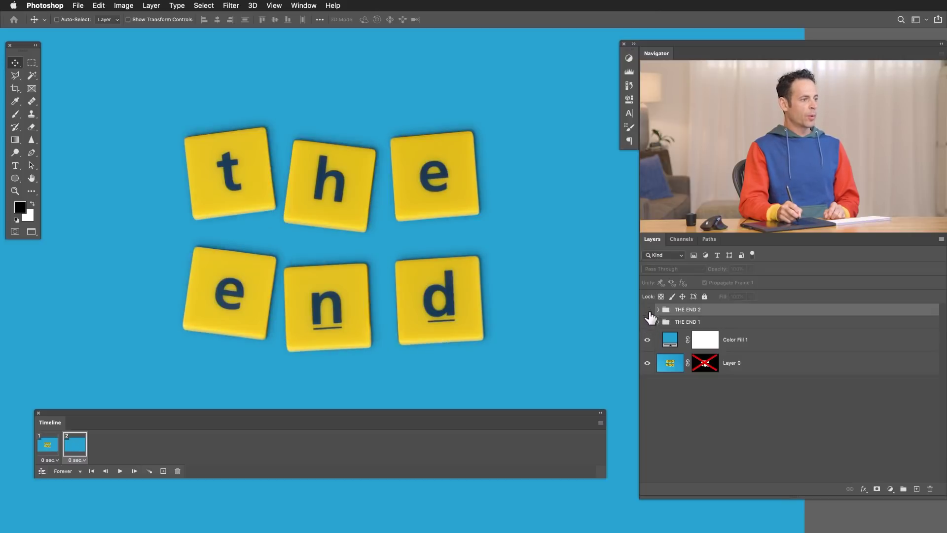
- Show only the THE END 1 group in frame 1 and only the THE END 2 group in frame 2
{"action": "left_click", "coordinate": [49, 449]}
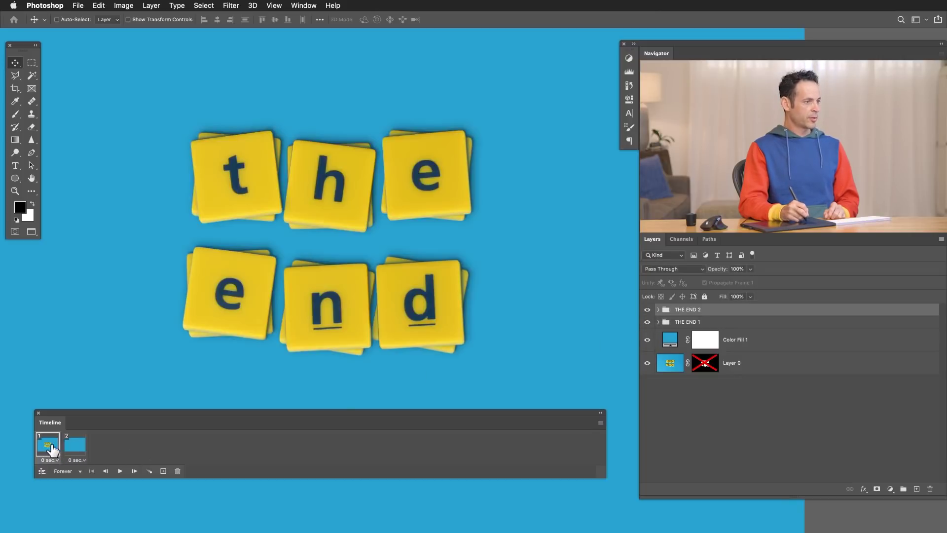
{"action": "left_click", "coordinate": [647, 311]}
{"action": "left_click", "coordinate": [693, 323]}
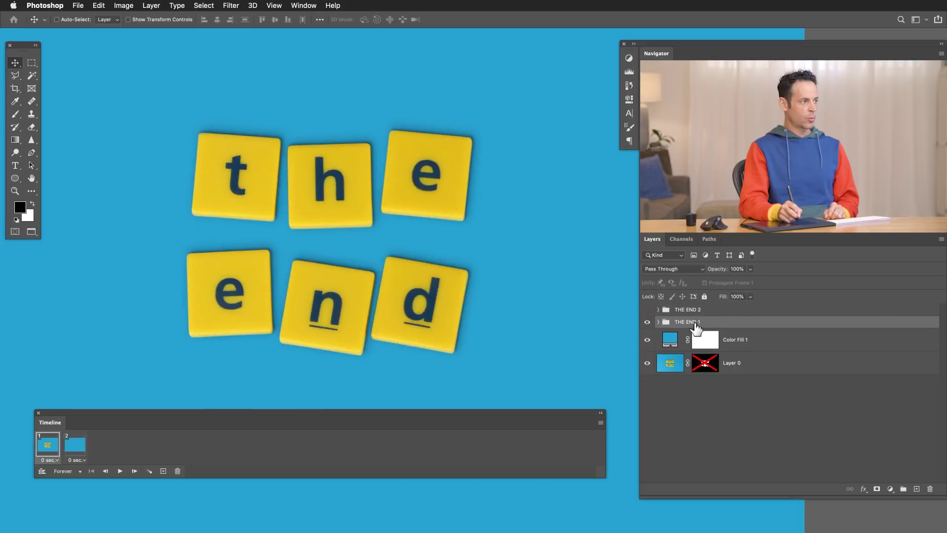
{"action": "left_click", "coordinate": [83, 446]}
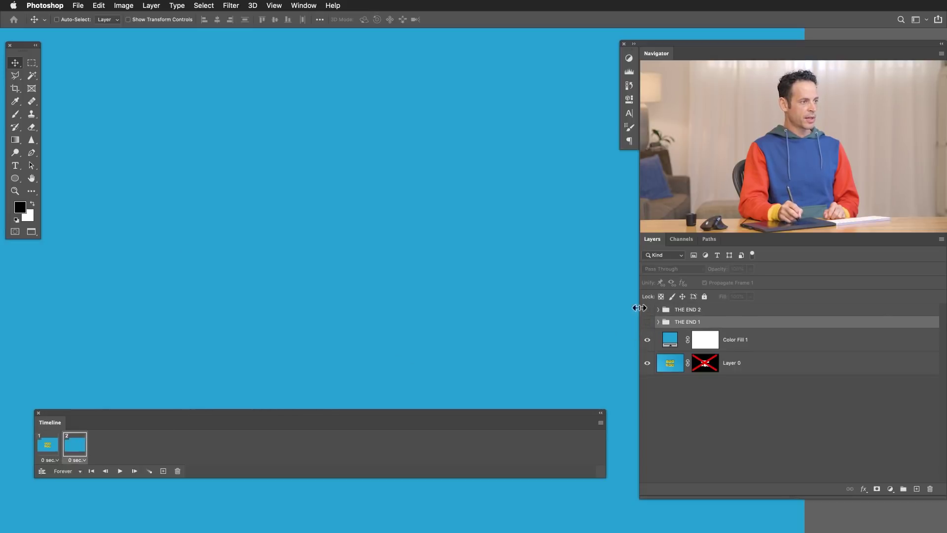
{"action": "left_click", "coordinate": [647, 310]}
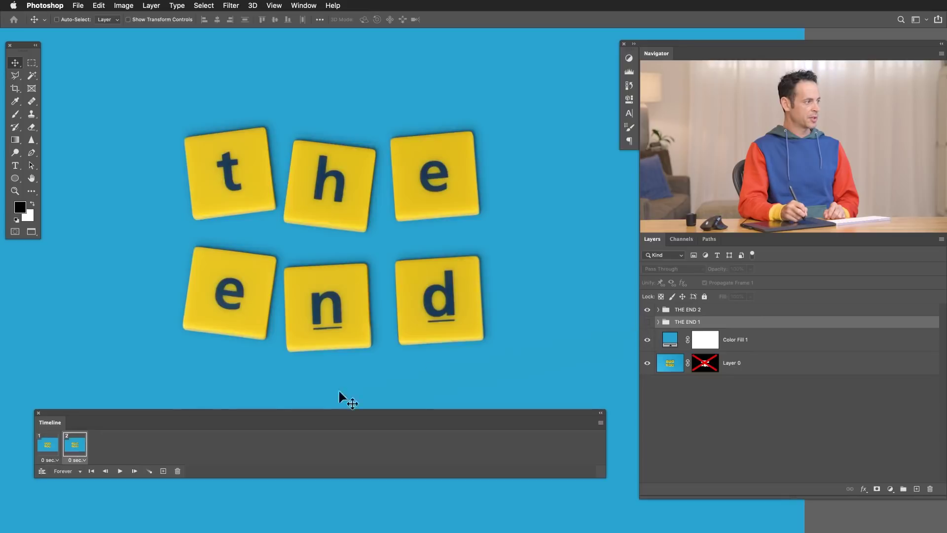
- Switch back and forth between frames 1 and 2 to compare the tile positions
{"action": "left_click", "coordinate": [49, 447]}
{"action": "left_click", "coordinate": [74, 446]}
{"action": "left_click", "coordinate": [55, 446]}
{"action": "left_click", "coordinate": [75, 447]}
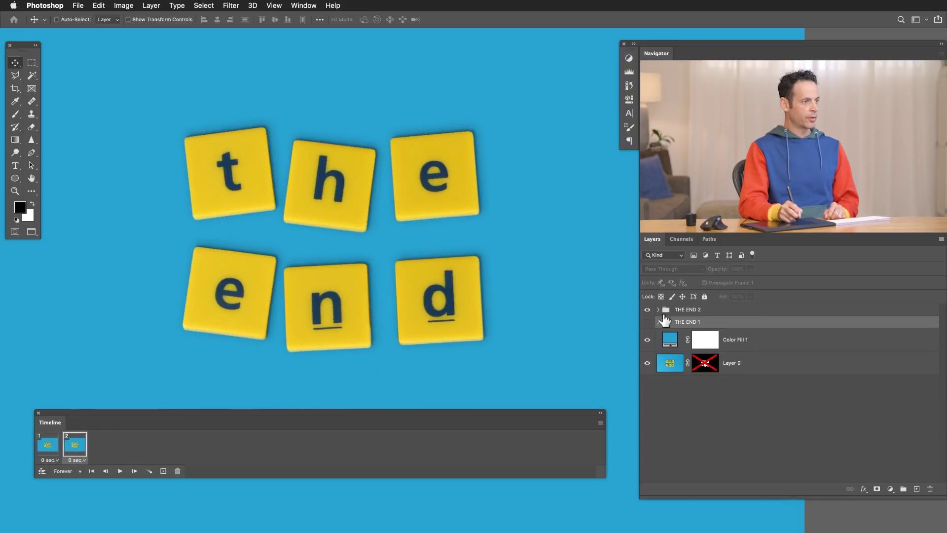
- Move the D tile of the THE END 2 group slightly to the left, closer to the N tile
{"action": "left_click", "coordinate": [657, 309]}
{"action": "left_click", "coordinate": [731, 441]}
{"action": "left_click_drag", "start_coordinate": [541, 348], "coordinate": [528, 346]}
- Switch repeatedly between frames 1 and 2 to check the D tile's new position
{"action": "left_click", "coordinate": [55, 448]}
{"action": "left_click", "coordinate": [74, 446]}
{"action": "left_click", "coordinate": [48, 445]}
{"action": "left_click", "coordinate": [74, 445]}
{"action": "left_click", "coordinate": [42, 449]}
{"action": "left_click", "coordinate": [69, 449]}
{"action": "left_click", "coordinate": [49, 445]}
{"action": "left_click", "coordinate": [64, 450]}
{"action": "left_click", "coordinate": [43, 446]}
{"action": "left_click", "coordinate": [74, 445]}
{"action": "left_click", "coordinate": [46, 446]}
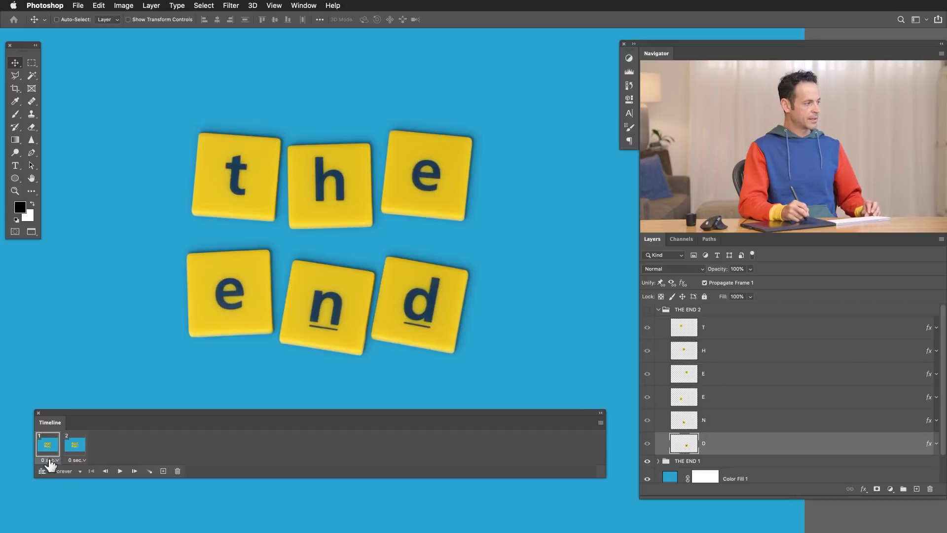
- Set the delay of both frames to 1 second and play the animation briefly
{"action": "left_click", "coordinate": [79, 460]}
{"action": "left_click", "coordinate": [85, 411]}
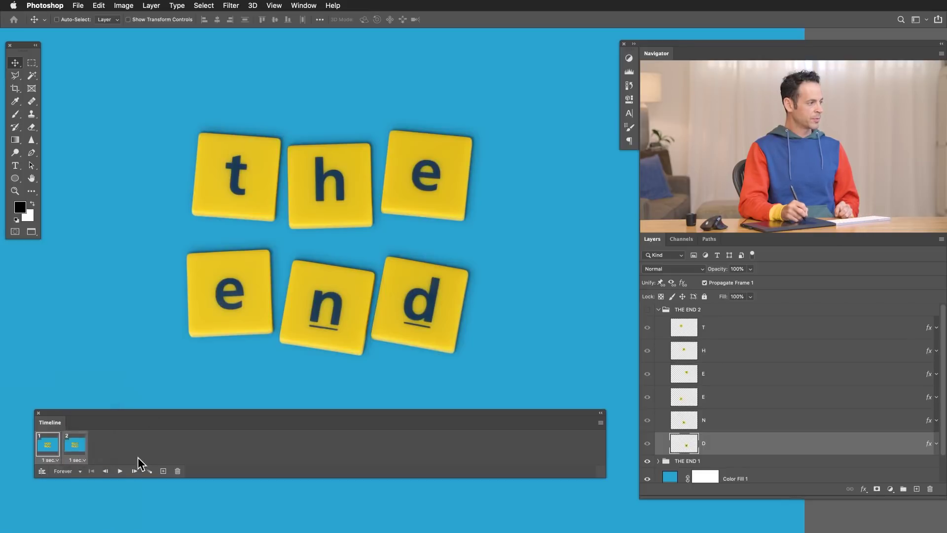
{"action": "left_click", "coordinate": [120, 471]}
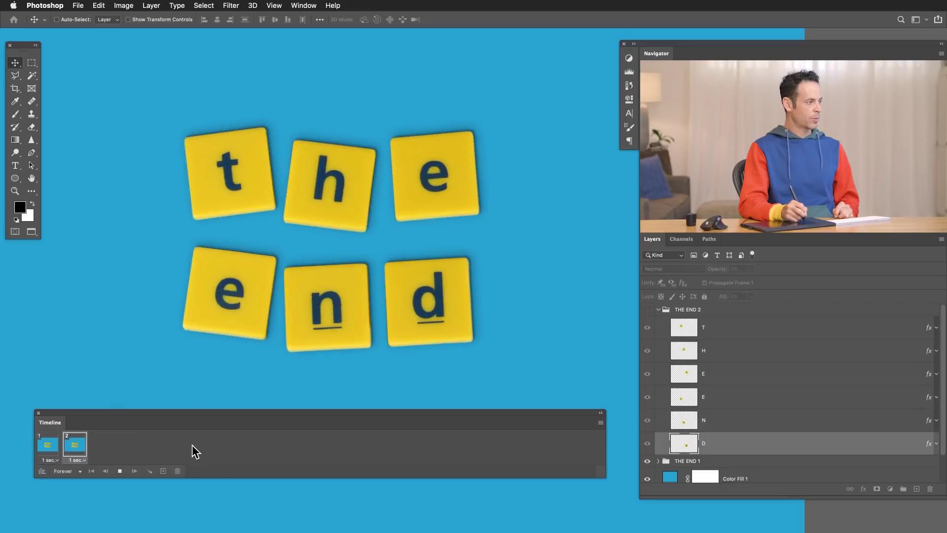
{"action": "left_click", "coordinate": [119, 471]}
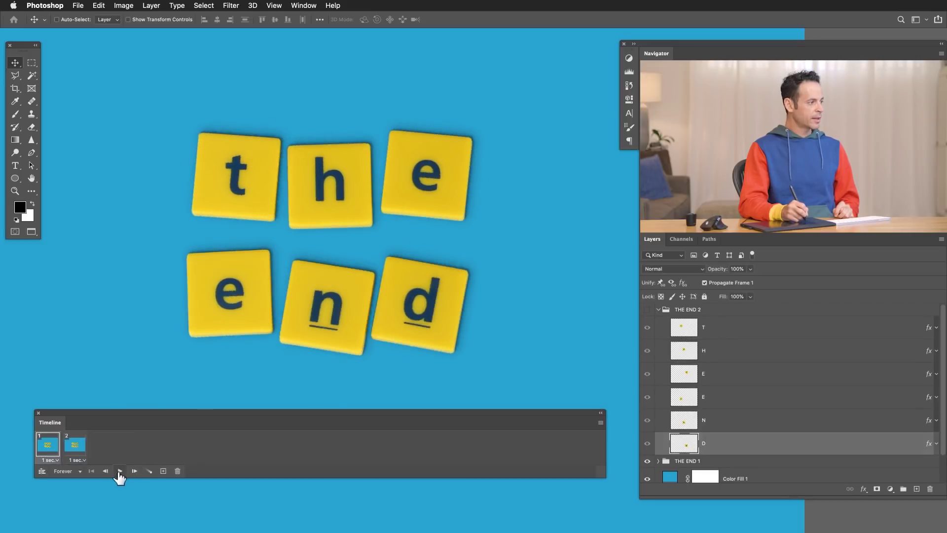
- Shorten the delay of both frames to 0.5 seconds and preview the animation again
{"action": "left_click", "coordinate": [81, 459]}
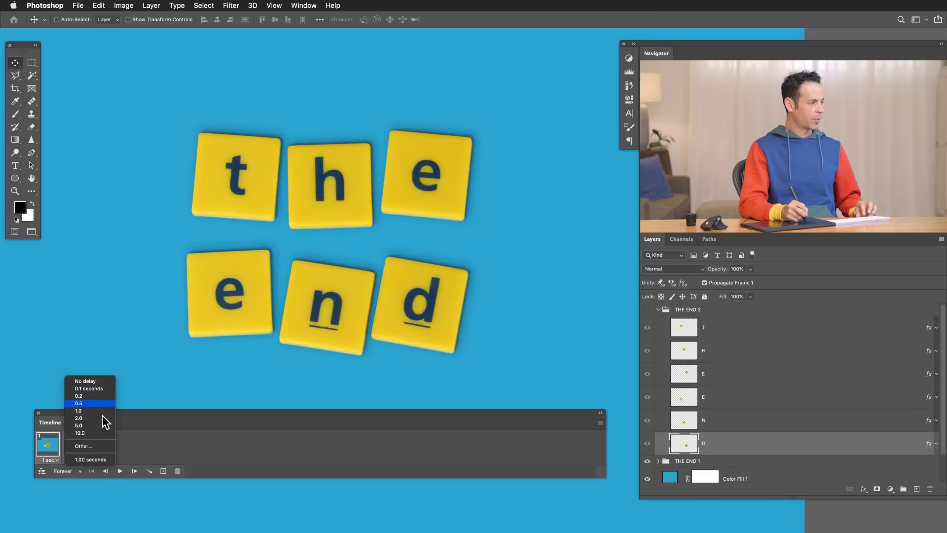
{"action": "left_click", "coordinate": [91, 403]}
{"action": "left_click", "coordinate": [119, 471]}
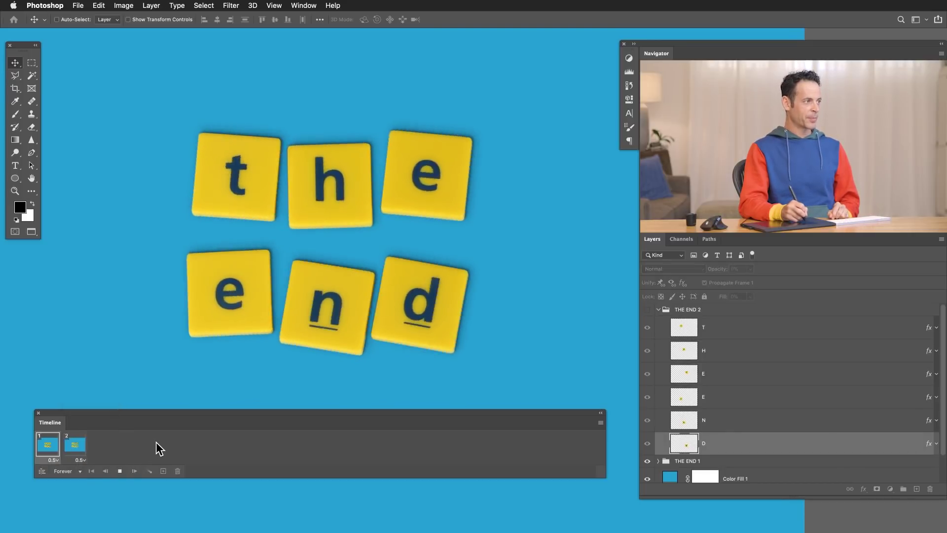
{"action": "left_click", "coordinate": [120, 472]}
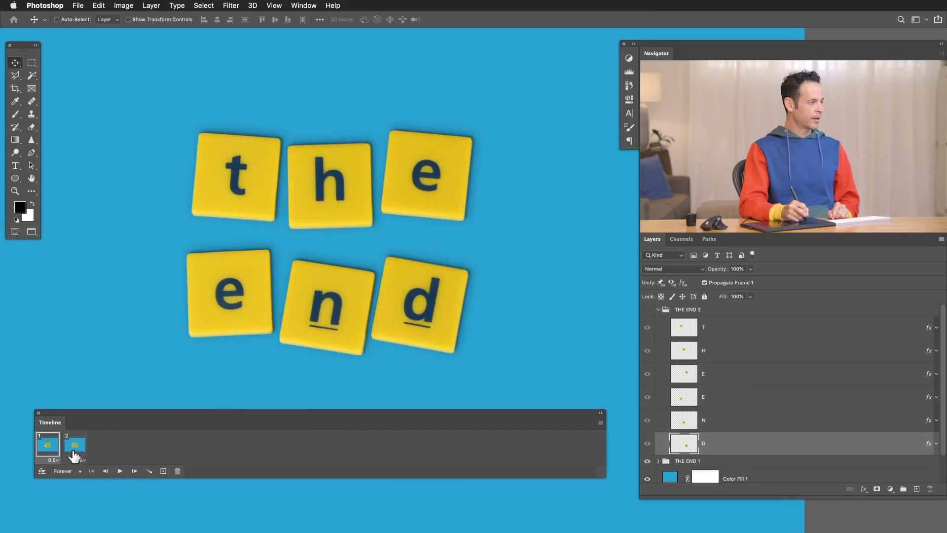
- Rotate the N tile of the THE END 2 group about 12.7° counterclockwise in frame 2
{"action": "left_click", "coordinate": [718, 415]}
{"action": "key", "text": "ctrl+t"}
{"action": "left_click_drag", "start_coordinate": [430, 361], "coordinate": [449, 337]}
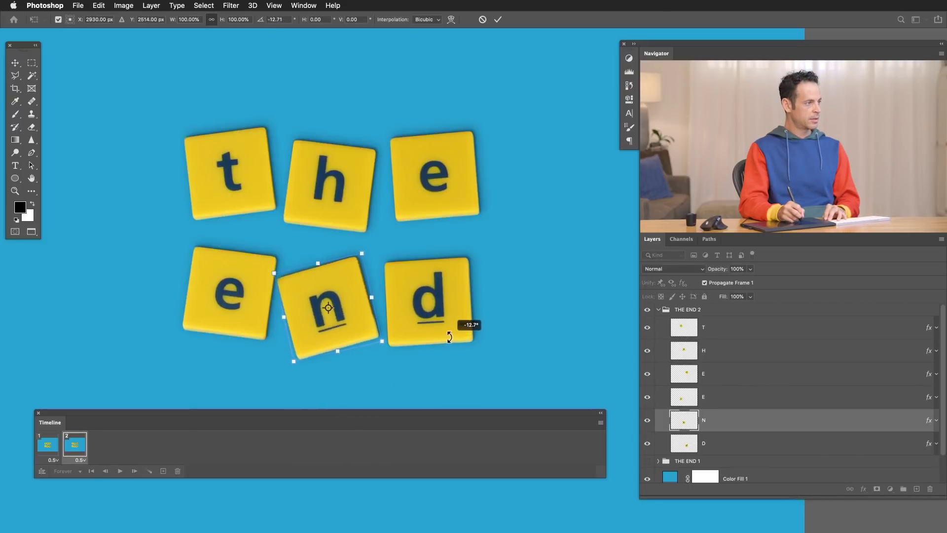
{"action": "key", "text": "Return"}
- Alternate between frames 1 and 2 to compare the rotated N tile against the first arrangement
{"action": "left_click", "coordinate": [52, 449]}
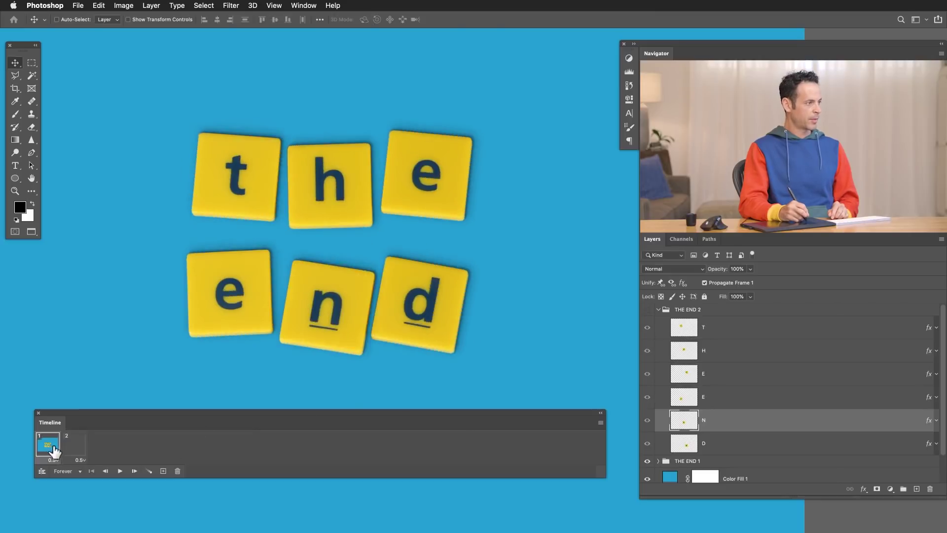
{"action": "left_click", "coordinate": [77, 452]}
{"action": "left_click", "coordinate": [48, 445]}
{"action": "left_click", "coordinate": [75, 446]}
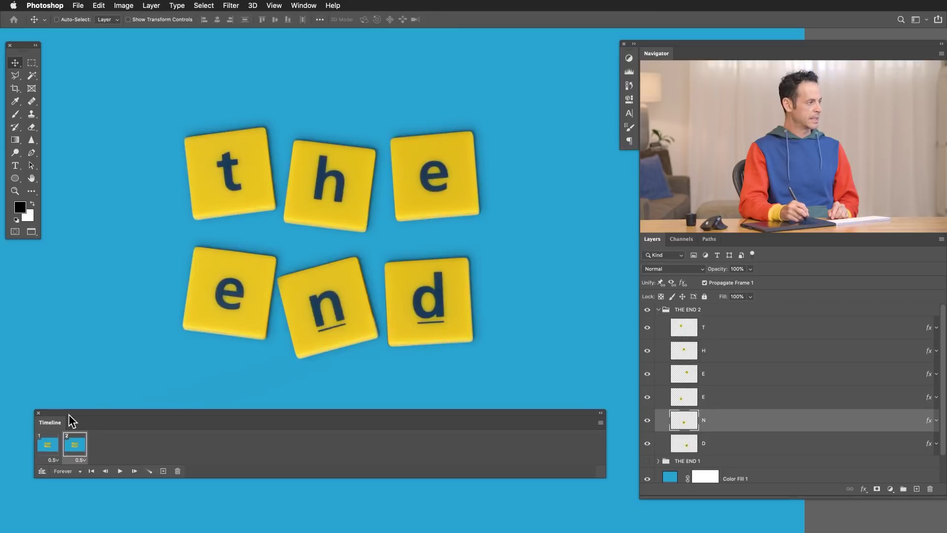
{"action": "left_click", "coordinate": [49, 447]}
{"action": "left_click", "coordinate": [76, 446]}
{"action": "left_click", "coordinate": [51, 445]}
{"action": "left_click", "coordinate": [76, 446]}
{"action": "left_click", "coordinate": [51, 445]}
{"action": "left_click", "coordinate": [76, 446]}
{"action": "left_click", "coordinate": [51, 445]}
{"action": "left_click", "coordinate": [76, 446]}
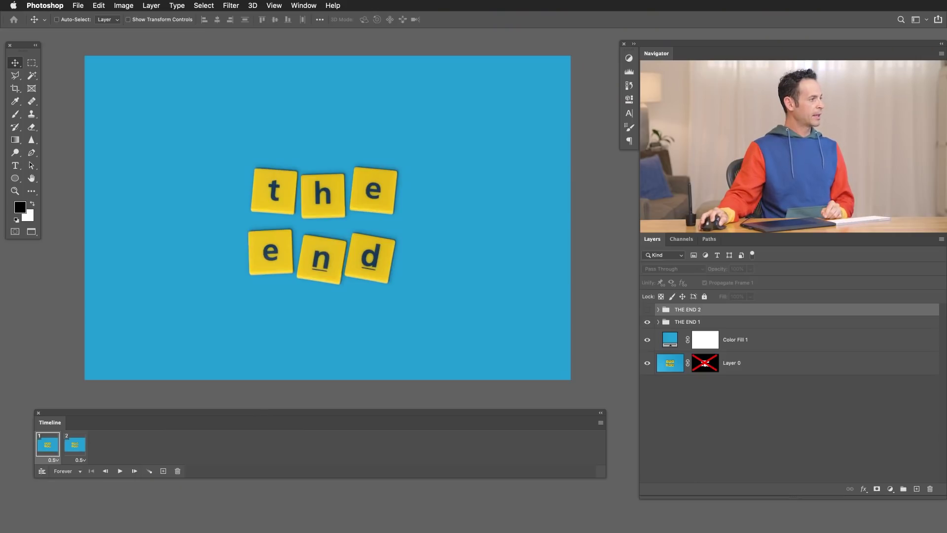
- Place the noun_Rocket_1563592 and noun_Star_1359490 graphics in the document as layers above the tile groups
{"action": "left_click_drag", "start_coordinate": [232, 101], "coordinate": [181, 144]}
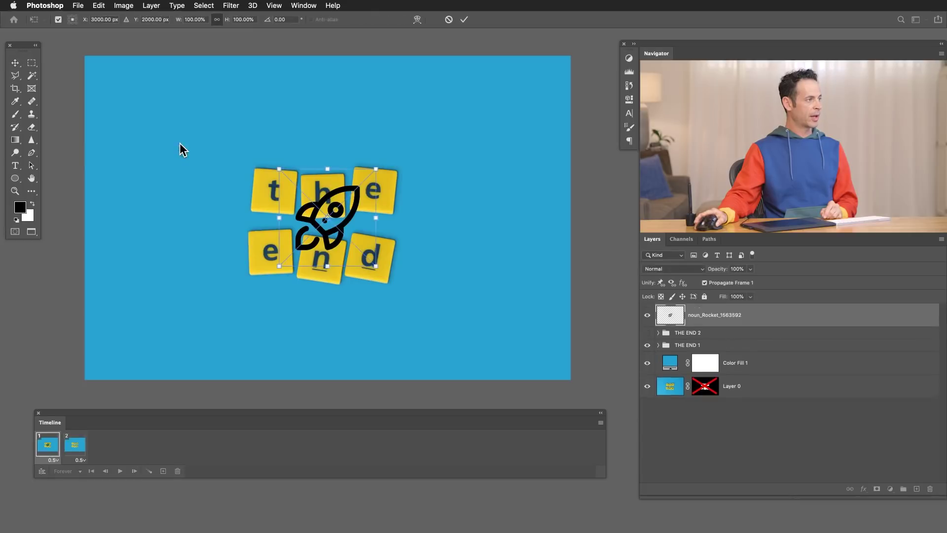
{"action": "key", "text": "Return"}
{"action": "key", "text": "Return"}
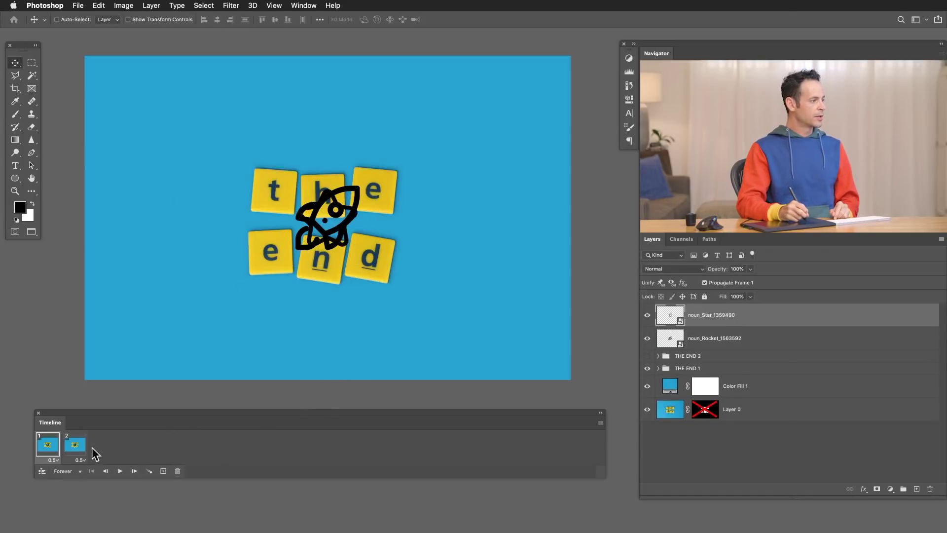
- Move the rocket below the D tile near the canvas's bottom edge and the star to the canvas's upper-left corner
{"action": "left_click_drag", "start_coordinate": [608, 328], "coordinate": [500, 306]}
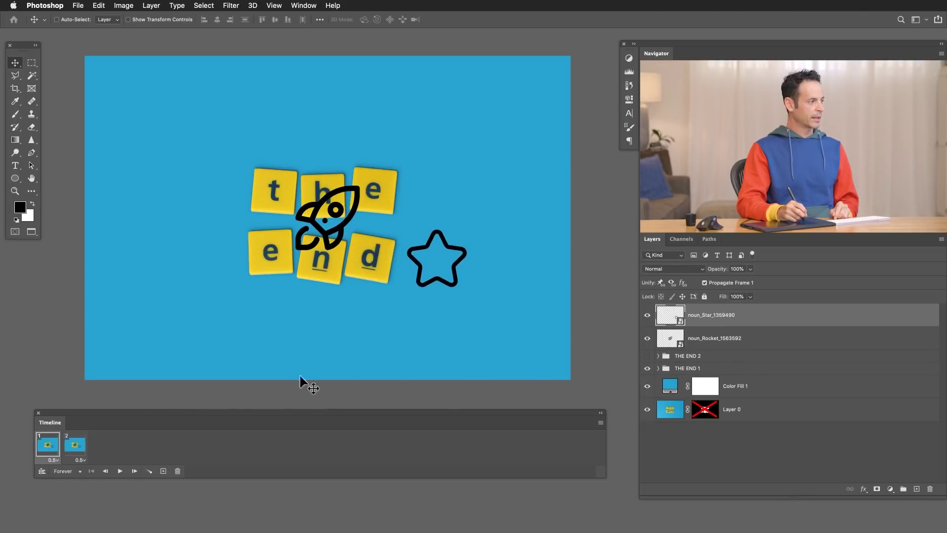
{"action": "left_click", "coordinate": [75, 446]}
{"action": "left_click", "coordinate": [48, 445]}
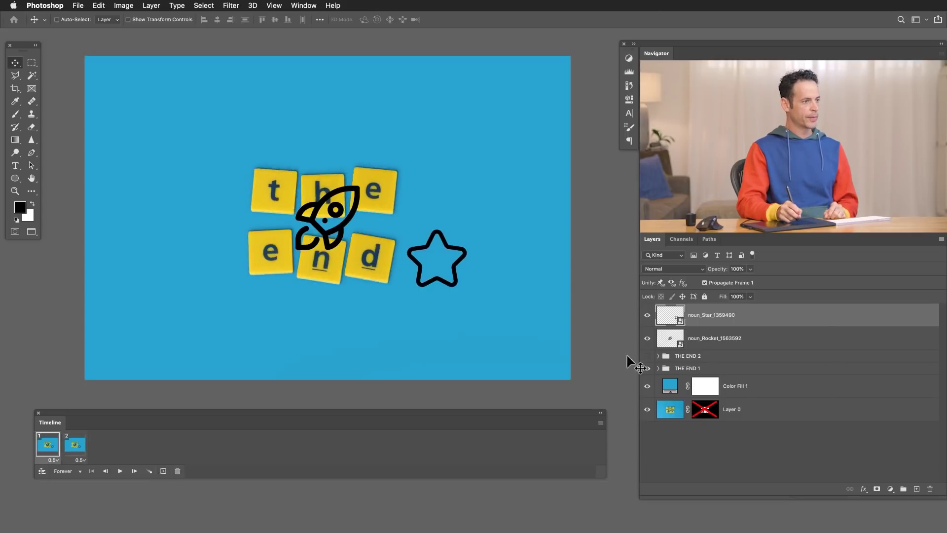
{"action": "left_click", "coordinate": [703, 338]}
{"action": "left_click_drag", "start_coordinate": [379, 306], "coordinate": [486, 335]}
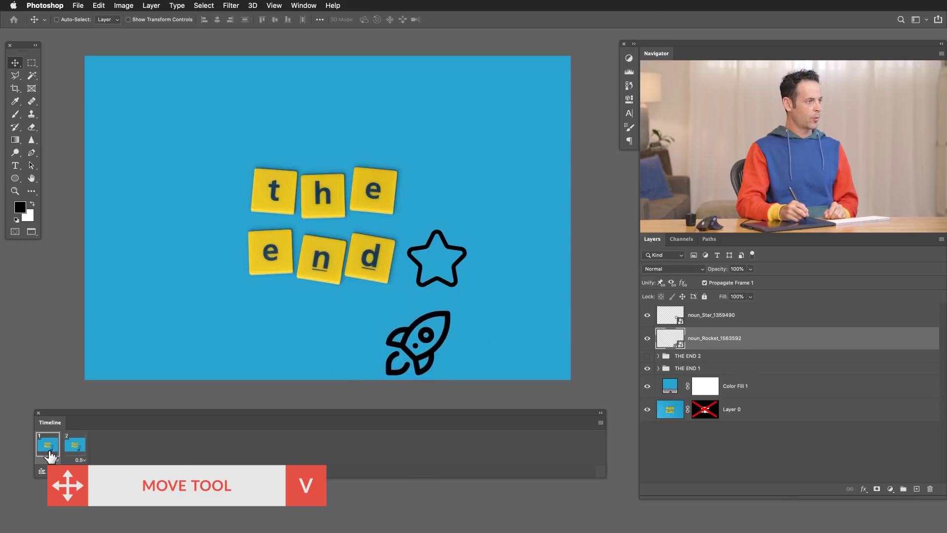
{"action": "left_click", "coordinate": [685, 316]}
{"action": "left_click_drag", "start_coordinate": [512, 316], "coordinate": [225, 186]}
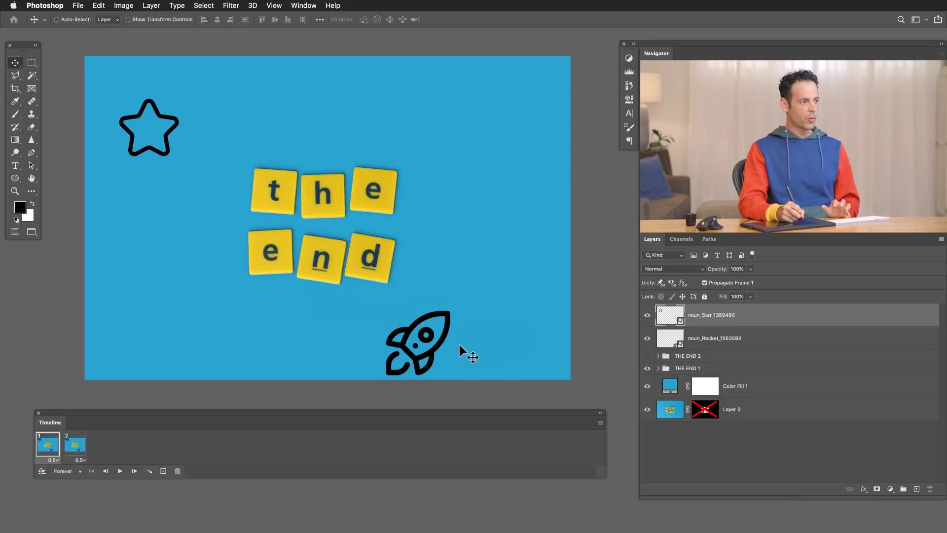
- Apply a Color Overlay to the rocket layer using the yellow #e3c21b sampled from the letter tiles
{"action": "left_click", "coordinate": [753, 344]}
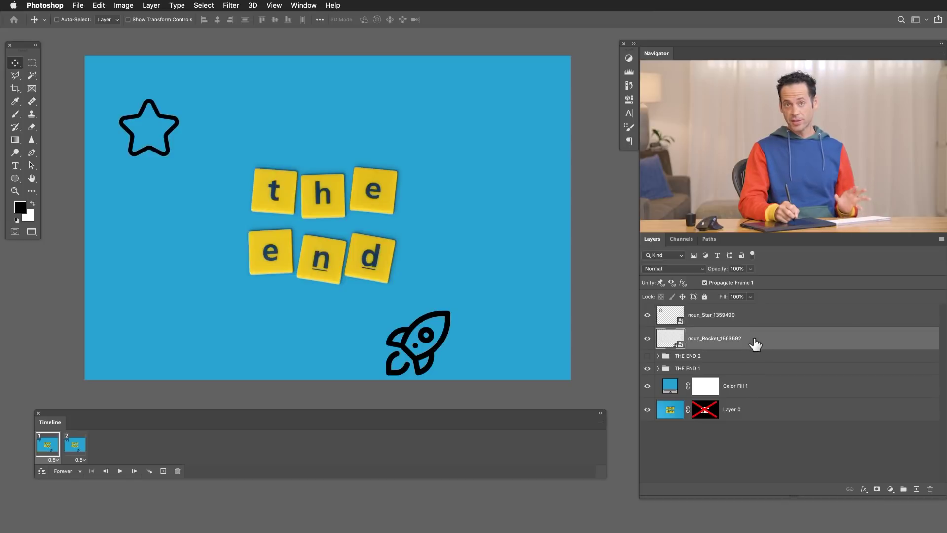
{"action": "left_click", "coordinate": [864, 489]}
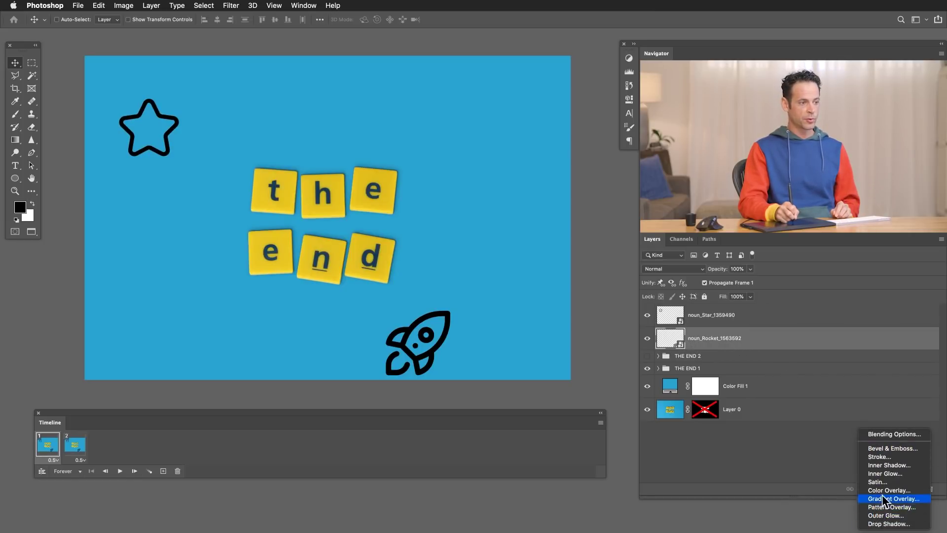
{"action": "left_click", "coordinate": [883, 490]}
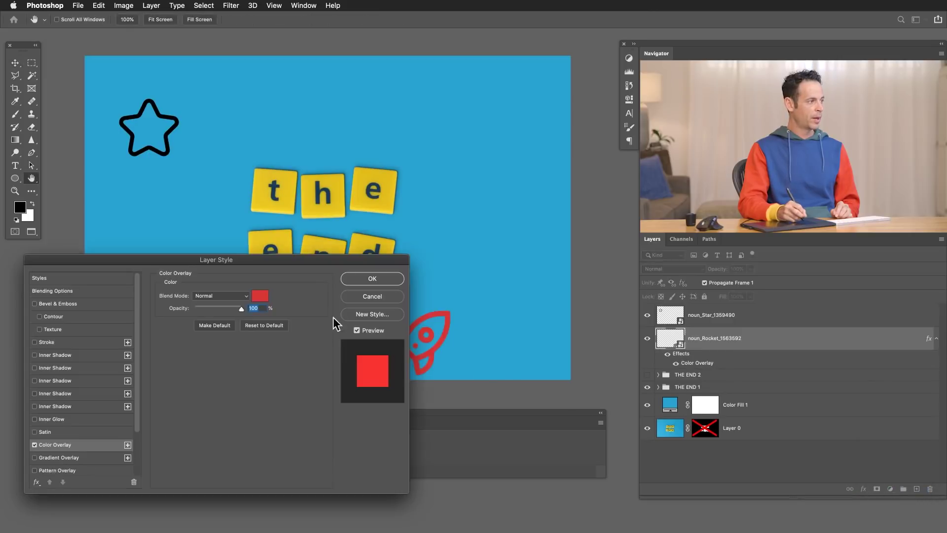
{"action": "left_click", "coordinate": [261, 296]}
{"action": "left_click", "coordinate": [337, 184]}
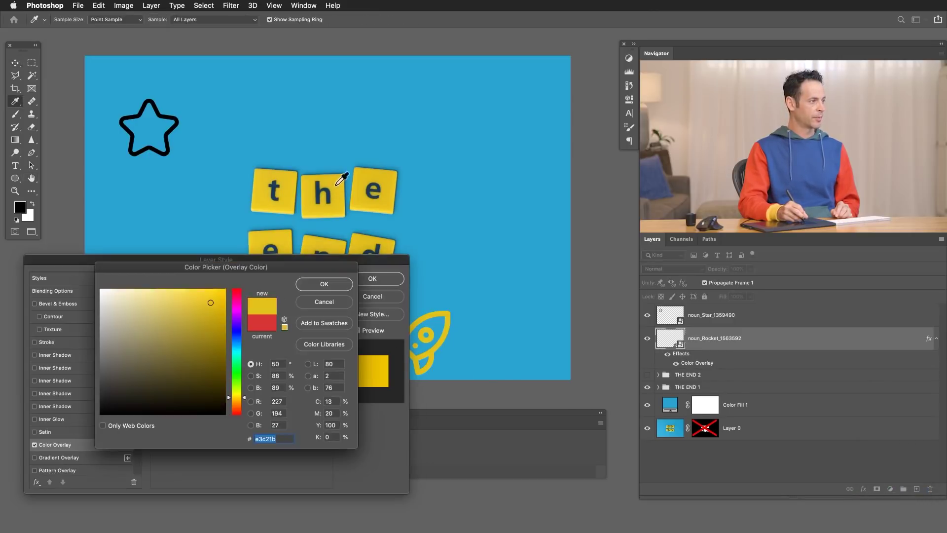
{"action": "left_click", "coordinate": [321, 283]}
{"action": "left_click", "coordinate": [376, 279]}
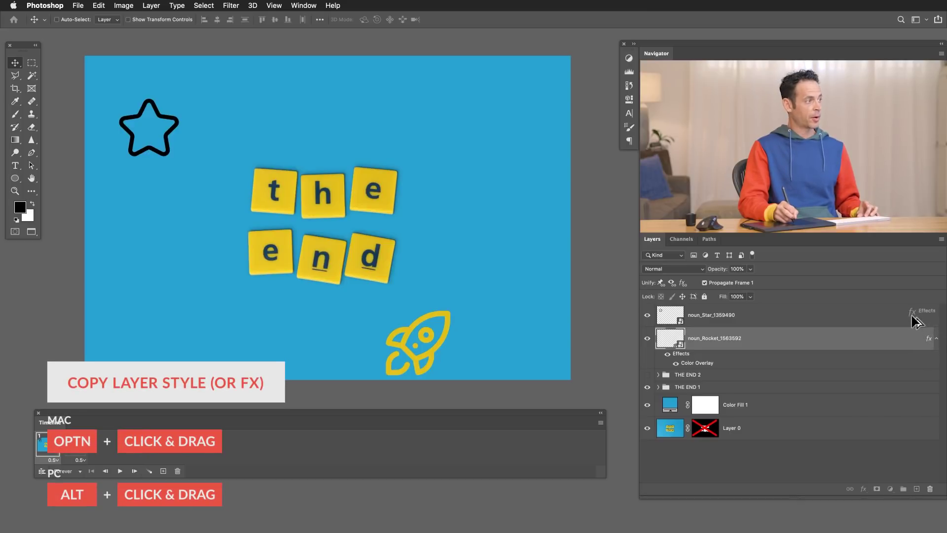
- Copy the rocket's layer effects to the star layer and collapse the effects lists
{"action": "left_click_drag", "start_coordinate": [916, 322], "coordinate": [915, 324]}
{"action": "left_click", "coordinate": [936, 315]}
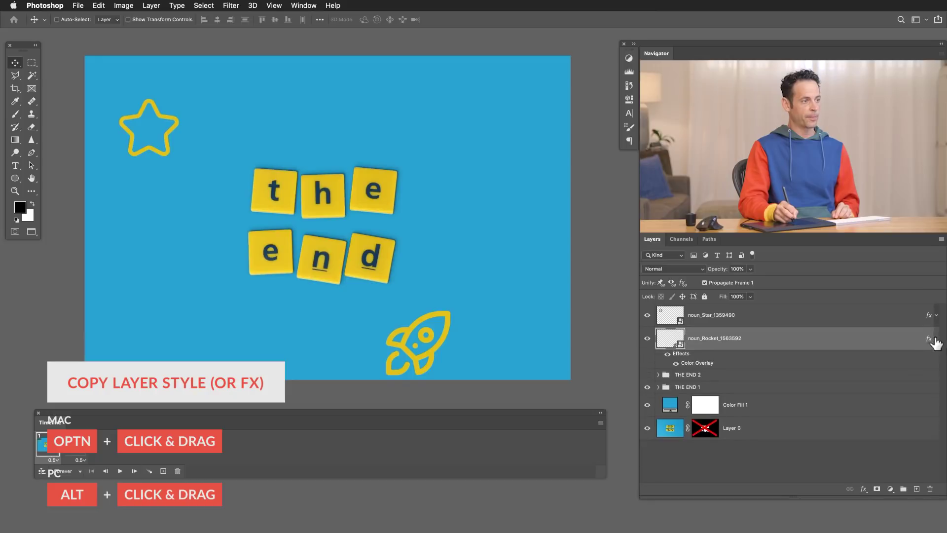
{"action": "left_click", "coordinate": [936, 342]}
- Move the star closer to the tiles, then place an enlarged, rotated duplicate of it at the canvas's lower left
{"action": "left_click", "coordinate": [814, 315]}
{"action": "left_click_drag", "start_coordinate": [282, 257], "coordinate": [332, 285]}
{"action": "key", "text": "super+j"}
{"action": "left_click_drag", "start_coordinate": [290, 260], "coordinate": [298, 371]}
{"action": "key", "text": "super+t"}
{"action": "left_click_drag", "start_coordinate": [253, 296], "coordinate": [289, 309]}
{"action": "key", "text": "Return"}
{"action": "left_click_drag", "start_coordinate": [348, 304], "coordinate": [317, 331]}
- Duplicate the star again and place the copy at the canvas's upper right, scaled to about 74% and rotated
{"action": "key", "text": "super+j"}
{"action": "left_click_drag", "start_coordinate": [251, 329], "coordinate": [436, 200]}
{"action": "key", "text": "super+t"}
{"action": "key", "text": "Return"}
{"action": "left_click_drag", "start_coordinate": [411, 146], "coordinate": [444, 135]}
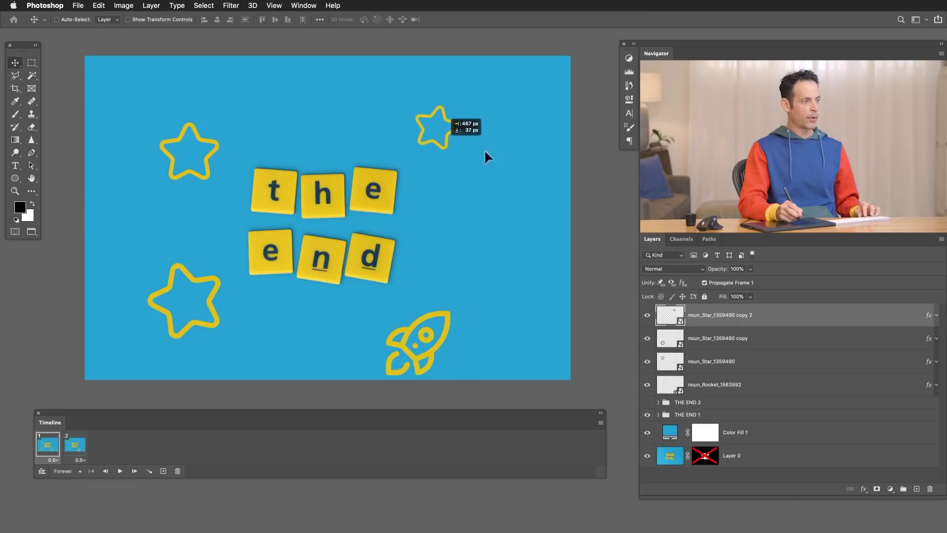
- Group the three star layers and name the group Stars 01
{"action": "left_click", "coordinate": [727, 365], "text": "shift"}
{"action": "key", "text": "super+g"}
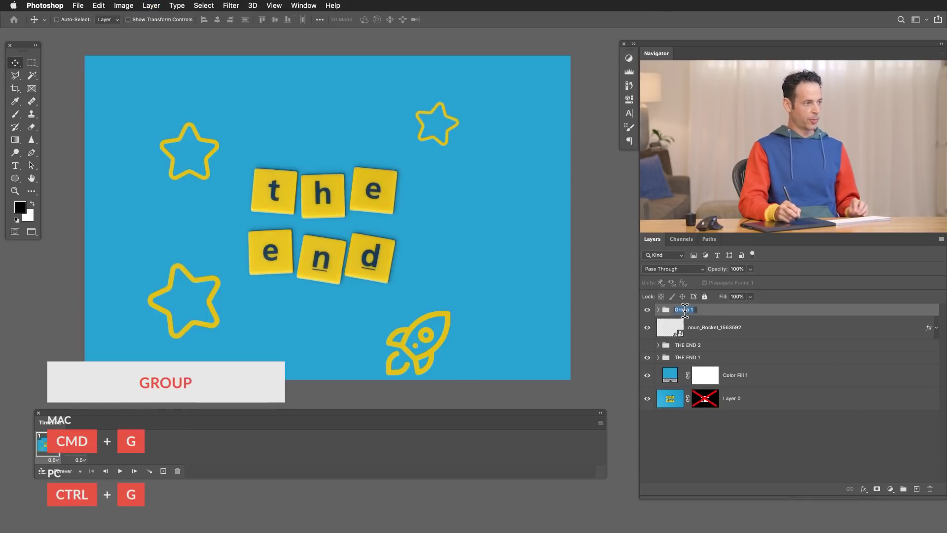
{"action": "type", "text": "Stars 01"}
{"action": "key", "text": "Return"}
- Duplicate the Stars 01 group as Stars 02 and hide Stars 01
{"action": "left_click", "coordinate": [163, 471]}
{"action": "key", "text": "super+j"}
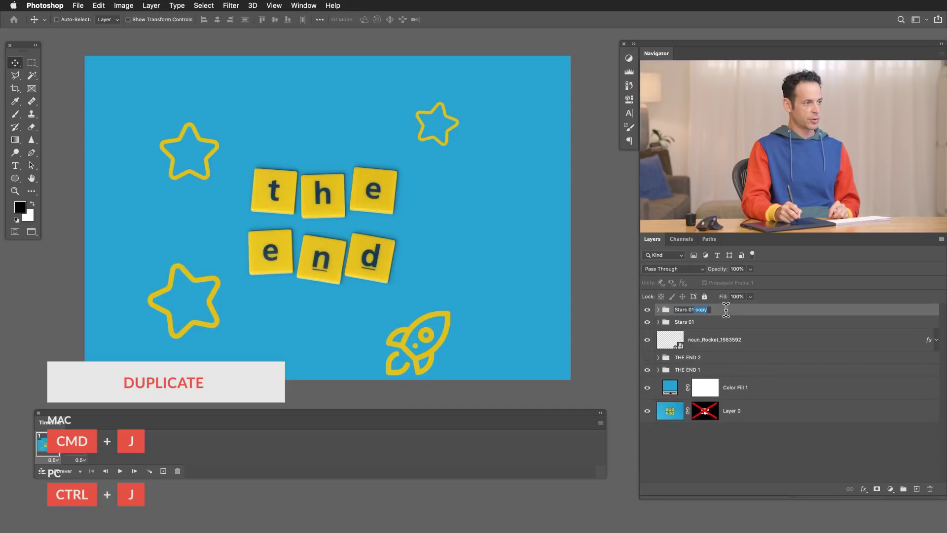
{"action": "key", "text": "BackSpace"}
{"action": "key", "text": "BackSpace"}
{"action": "type", "text": "2"}
{"action": "key", "text": "Return"}
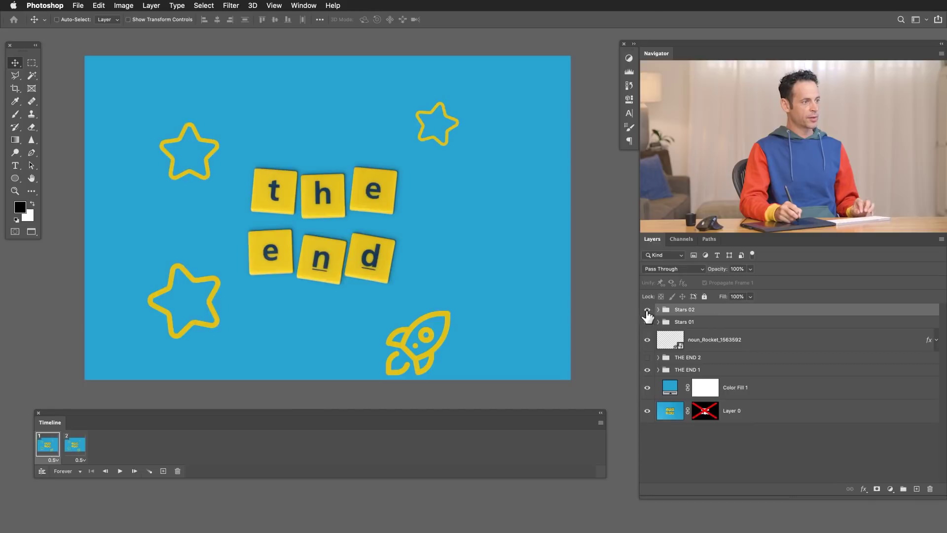
- Rotate the small upper-right star in the Stars 02 group about 13° counterclockwise
{"action": "left_click", "coordinate": [659, 309]}
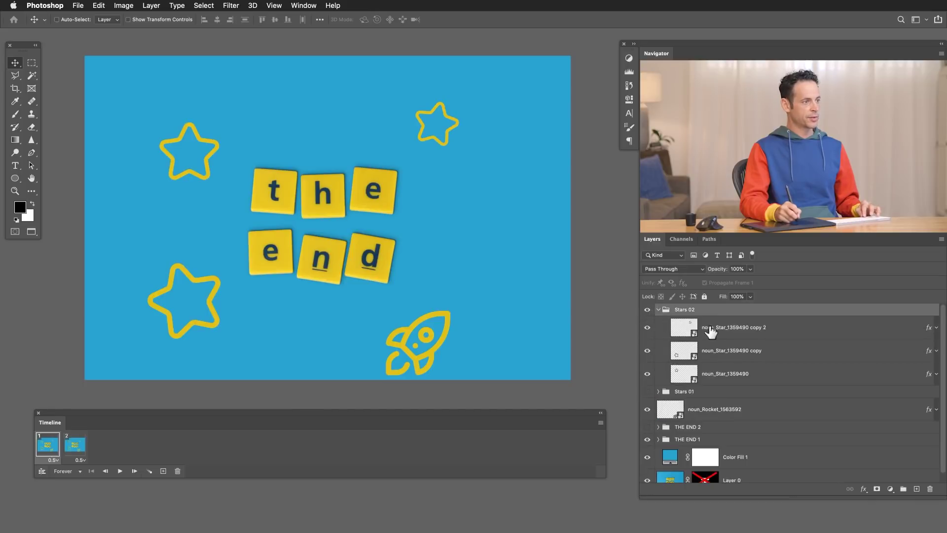
{"action": "left_click", "coordinate": [730, 327]}
{"action": "key", "text": "super+t"}
{"action": "left_click_drag", "start_coordinate": [454, 195], "coordinate": [499, 162]}
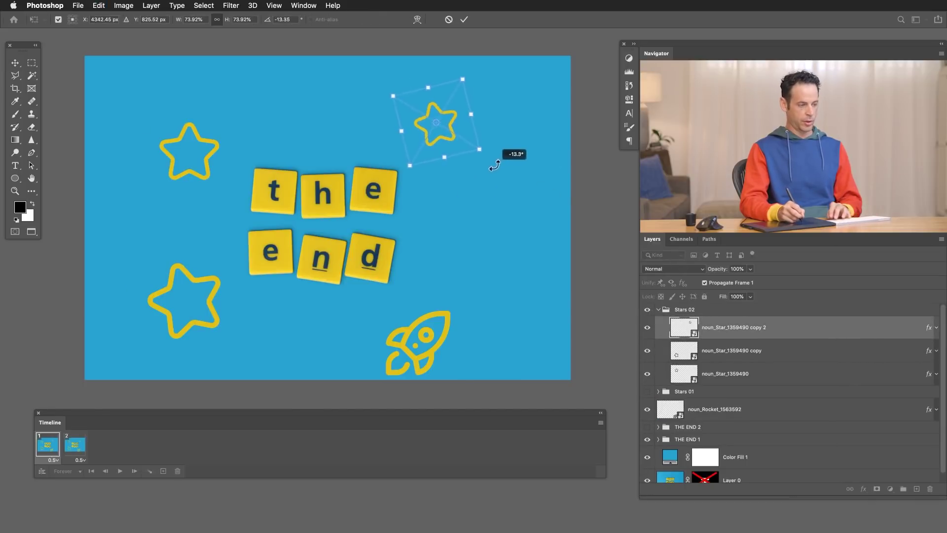
{"action": "key", "text": "Return"}
- Rotate the large lower-left star in the Stars 02 group to a different angle
{"action": "left_click", "coordinate": [715, 351]}
{"action": "key", "text": "super+t"}
{"action": "left_click_drag", "start_coordinate": [275, 270], "coordinate": [624, 341]}
{"action": "key", "text": "Return"}
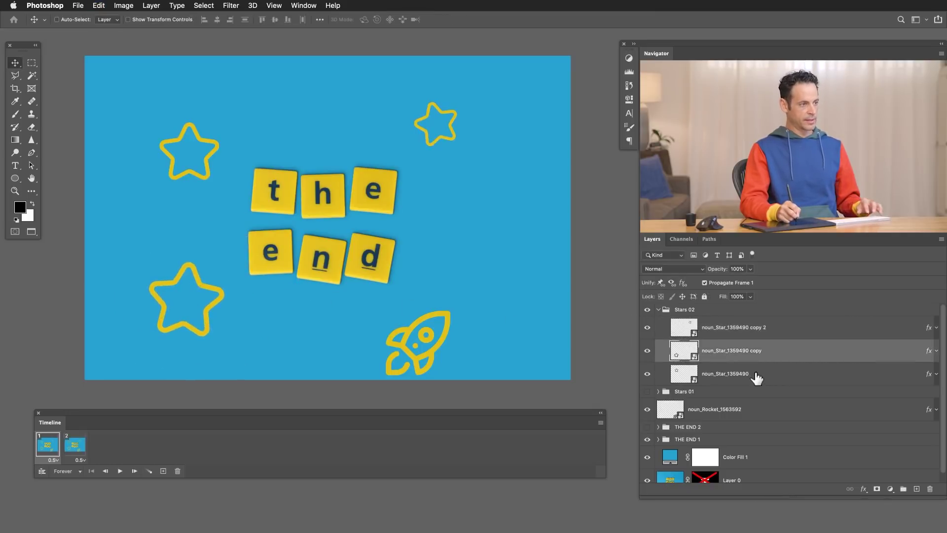
- Rotate the upper-left star in Stars 02 about 23.5° counterclockwise and collapse the group
{"action": "left_click", "coordinate": [723, 367]}
{"action": "key", "text": "super+t"}
{"action": "left_click_drag", "start_coordinate": [230, 202], "coordinate": [265, 184]}
{"action": "key", "text": "Escape"}
{"action": "key", "text": "super+t"}
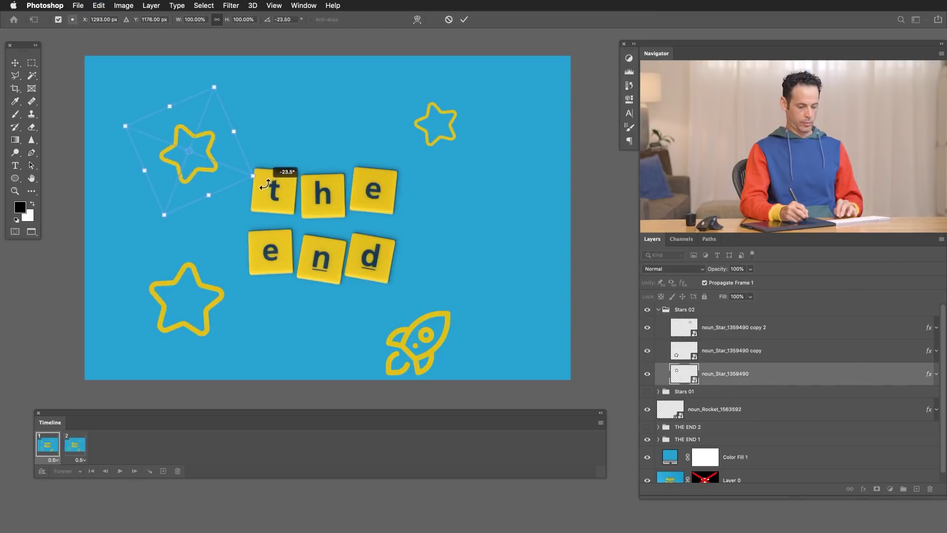
{"action": "key", "text": "Return"}
{"action": "left_click", "coordinate": [658, 310]}
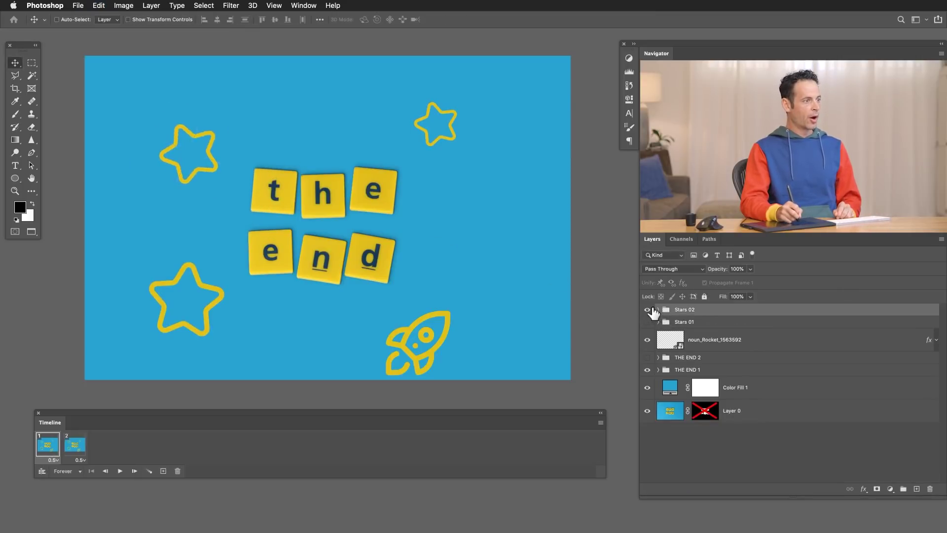
- Hide Stars 02 in frame 1, and in frame 2 show Stars 02 with Stars 01 hidden
{"action": "left_click", "coordinate": [649, 310]}
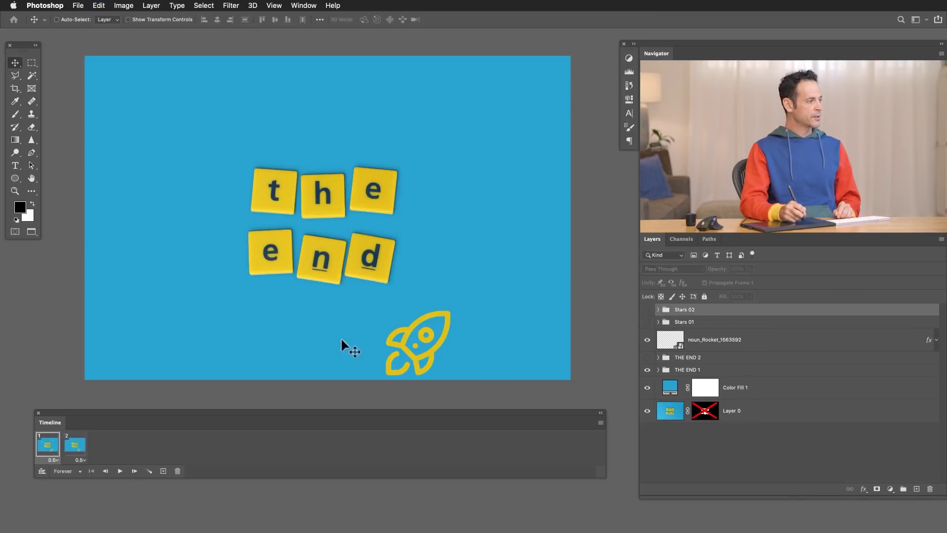
{"action": "left_click", "coordinate": [76, 447]}
{"action": "left_click", "coordinate": [647, 310]}
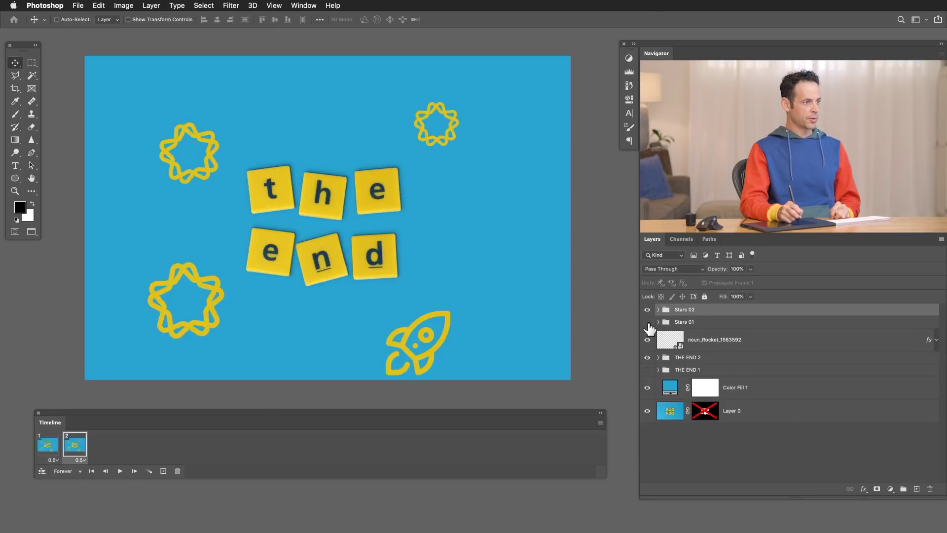
{"action": "left_click", "coordinate": [648, 321]}
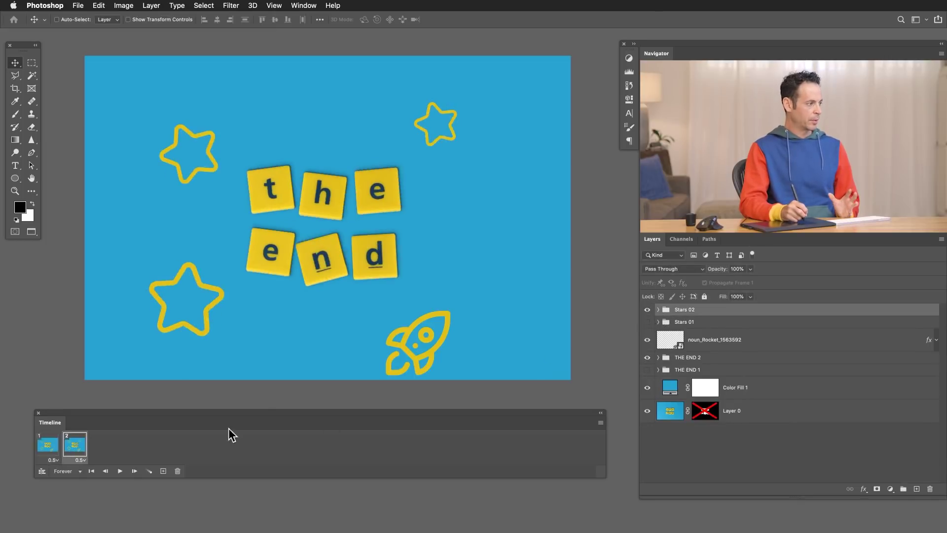
- Play the two-frame animation to check the motion and stop it
{"action": "left_click", "coordinate": [121, 471]}
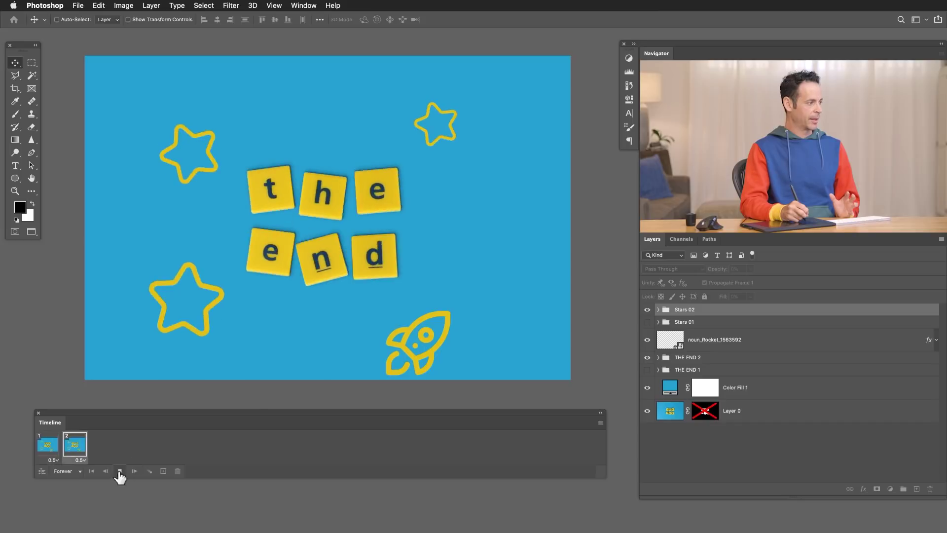
{"action": "left_click", "coordinate": [120, 471]}
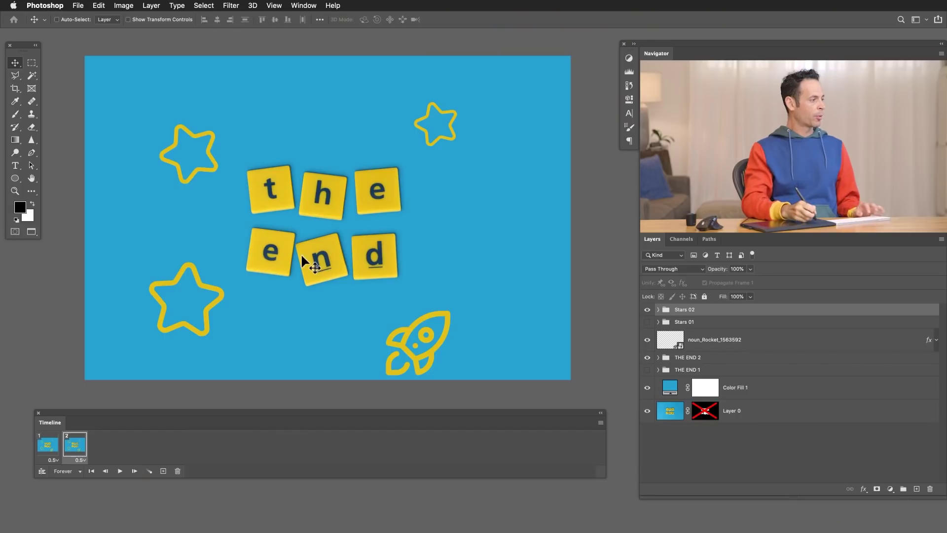
- Duplicate frame 1 and move the copy to the end of the timeline as frame 3
{"action": "left_click", "coordinate": [48, 446]}
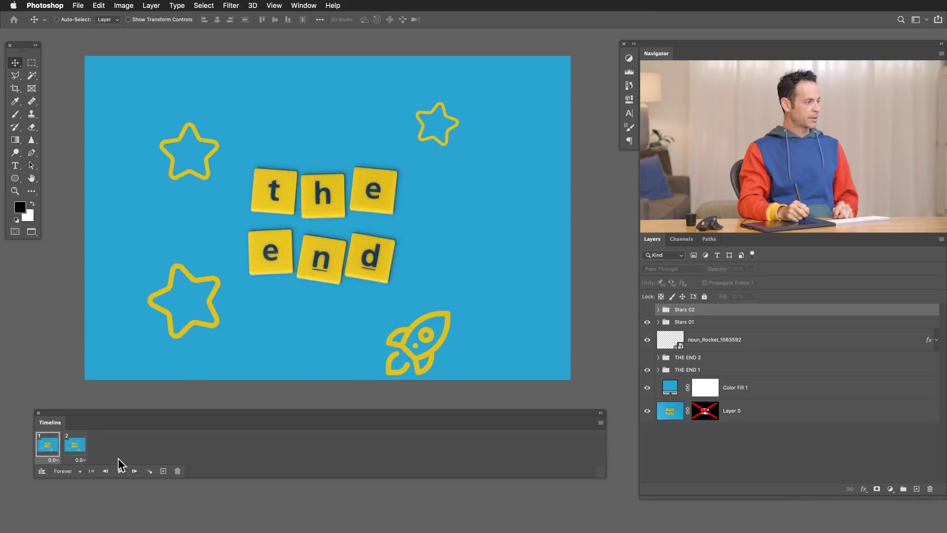
{"action": "left_click", "coordinate": [162, 471]}
{"action": "left_click_drag", "start_coordinate": [118, 446], "coordinate": [99, 451]}
{"action": "left_click", "coordinate": [51, 450]}
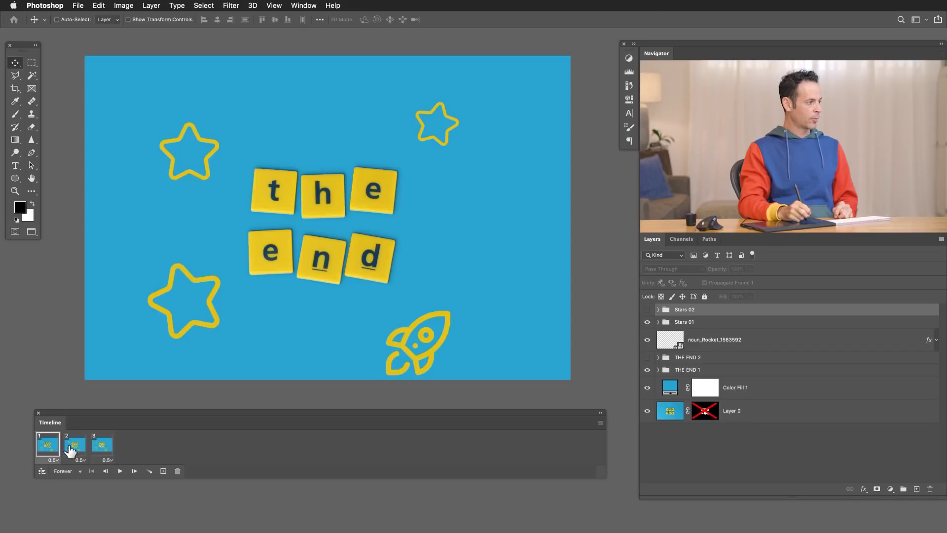
{"action": "left_click", "coordinate": [78, 449]}
{"action": "left_click", "coordinate": [101, 449]}
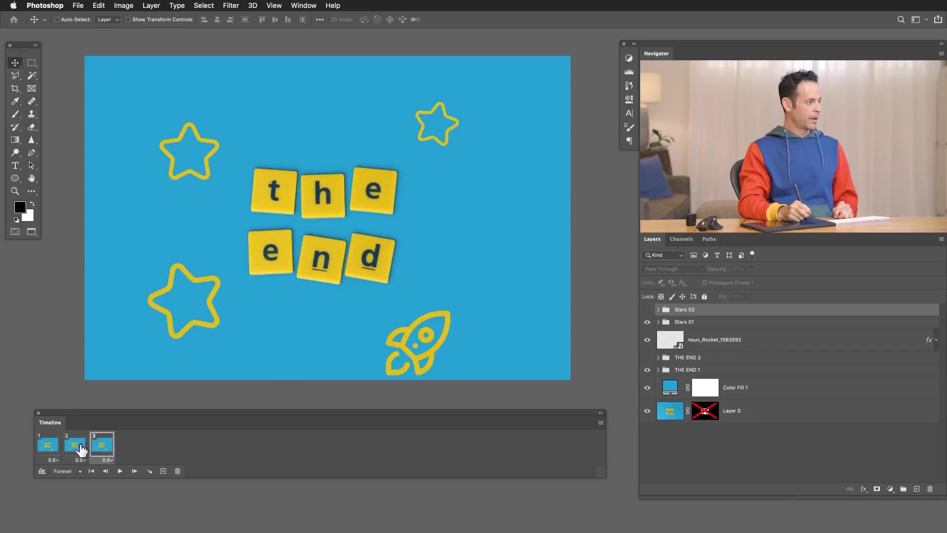
- Duplicate frame 2, move the copy to the end as frame 4, and check all four frames
{"action": "left_click", "coordinate": [79, 447]}
{"action": "left_click", "coordinate": [164, 471]}
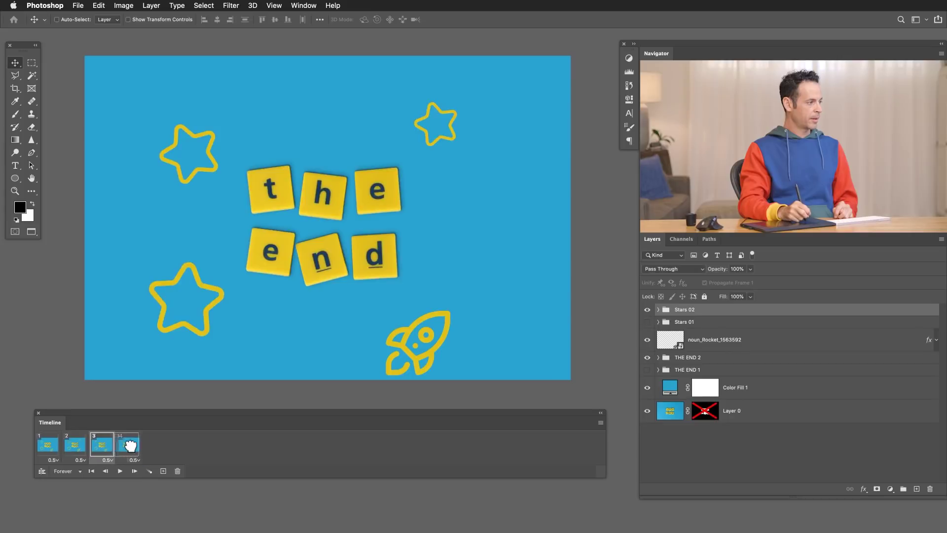
{"action": "left_click", "coordinate": [48, 447]}
{"action": "left_click", "coordinate": [75, 446]}
{"action": "left_click", "coordinate": [102, 446]}
{"action": "left_click", "coordinate": [129, 450]}
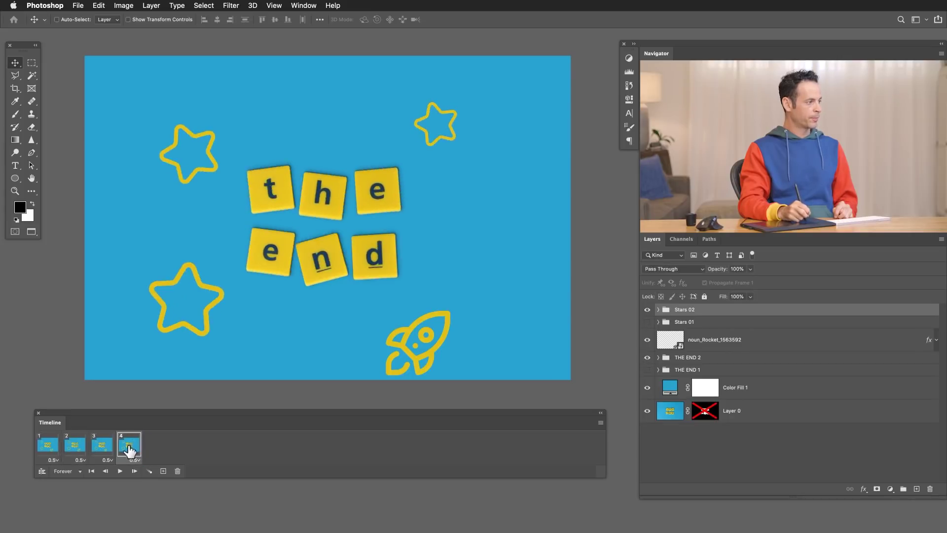
- With frame 1 active, put the noun_Rocket_1563592 layer in a group named Rocket
{"action": "left_click", "coordinate": [57, 447]}
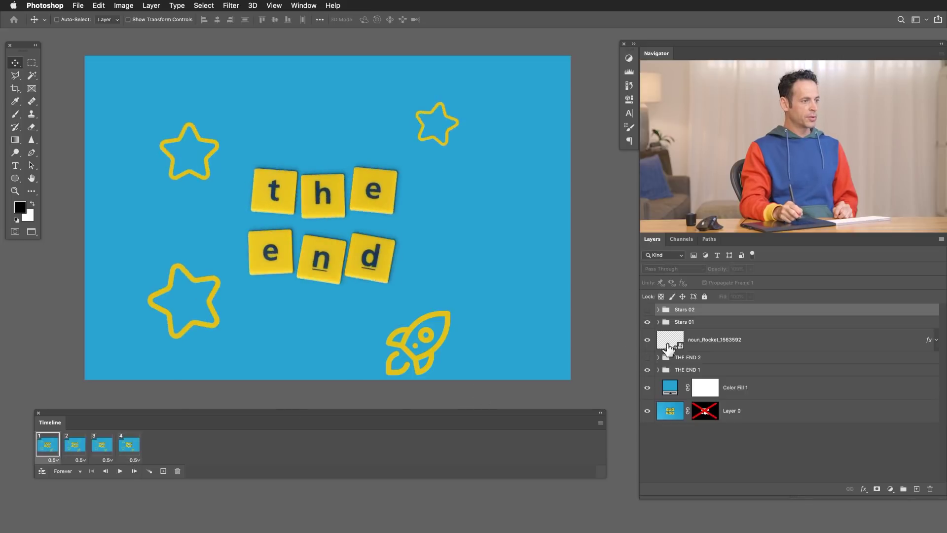
{"action": "left_click", "coordinate": [709, 345]}
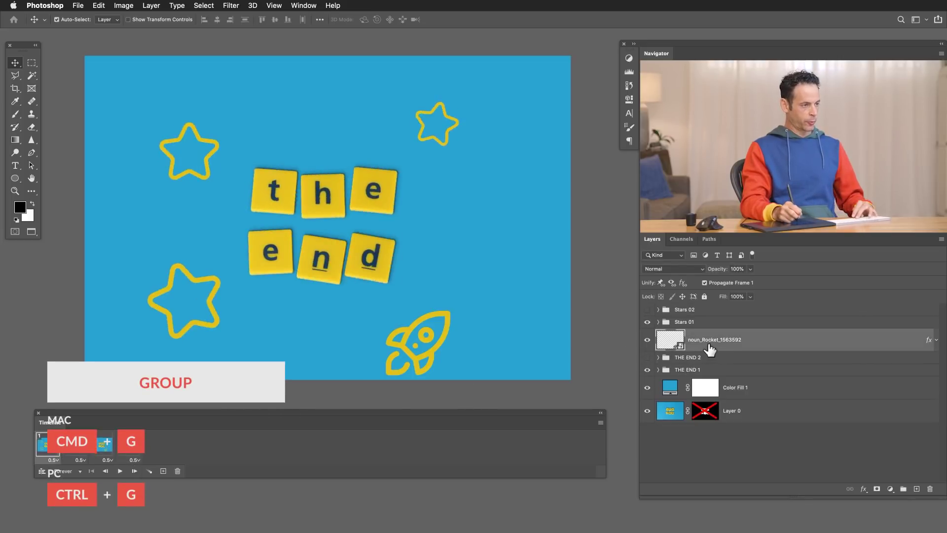
{"action": "key", "text": "super+g"}
{"action": "left_click", "coordinate": [659, 334]}
{"action": "type", "text": "Rcosk"}
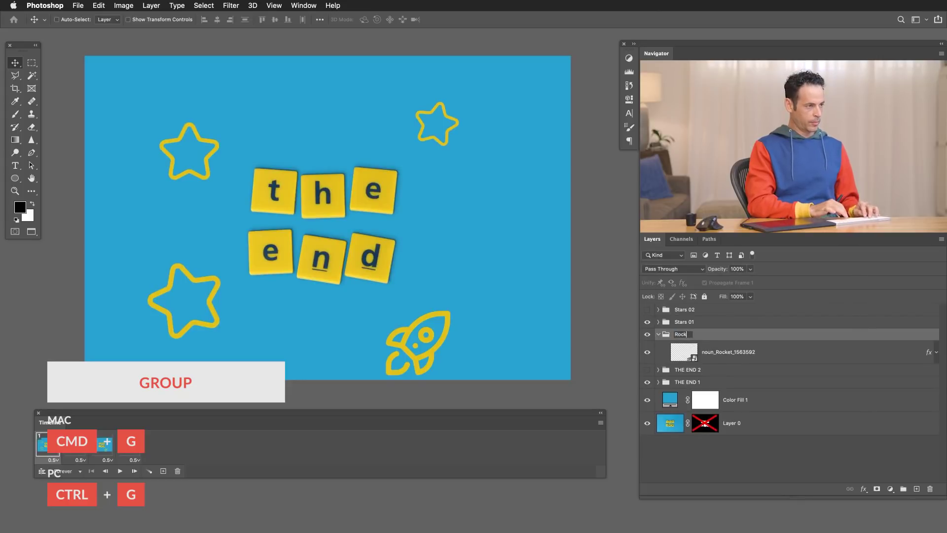
{"action": "type", "text": "t"}
{"action": "key", "text": "Return"}
- Duplicate the rocket layer three times inside the Rocket group
{"action": "left_click", "coordinate": [767, 352]}
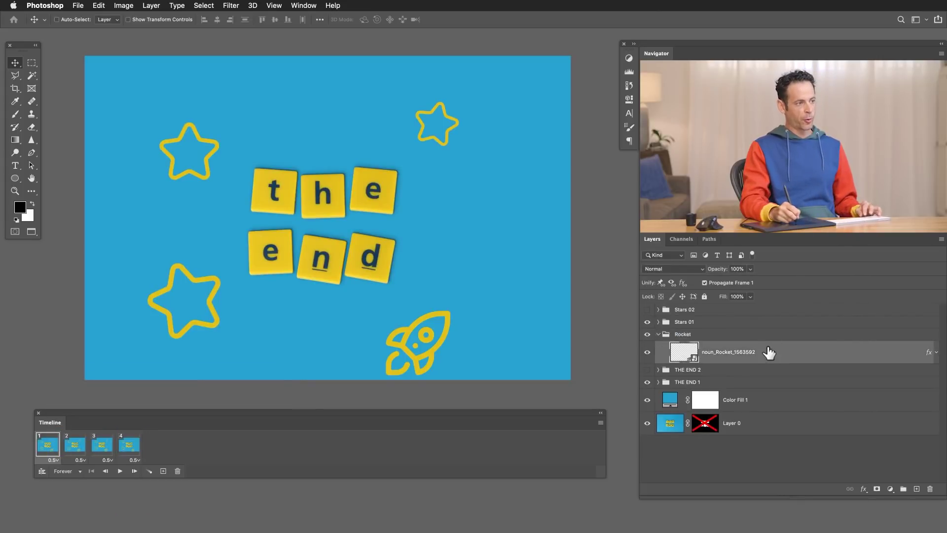
{"action": "key", "text": "super+j"}
{"action": "key", "text": "super+j"}
{"action": "key", "text": "super+j"}
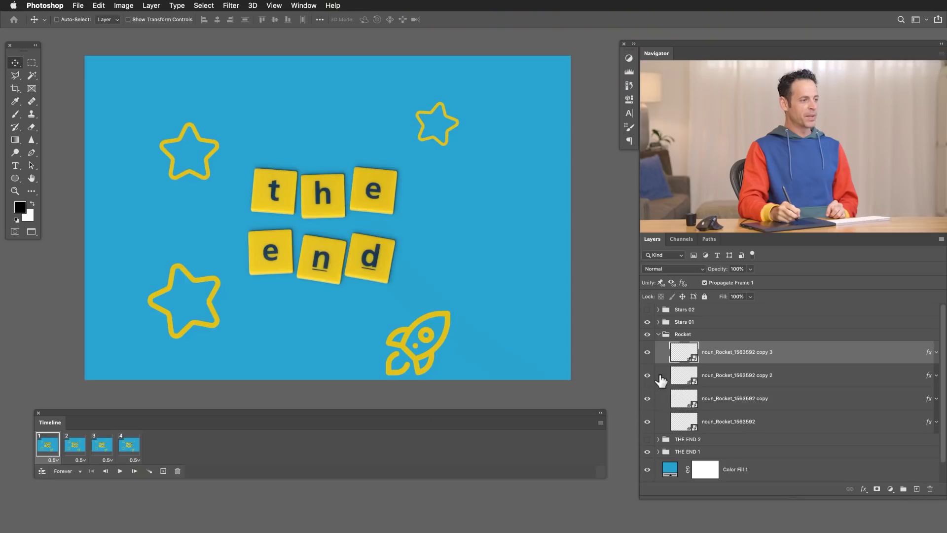
- In frame 1, hide the three rocket copies and move the original rocket partly below the canvas's bottom edge
{"action": "left_click", "coordinate": [647, 398]}
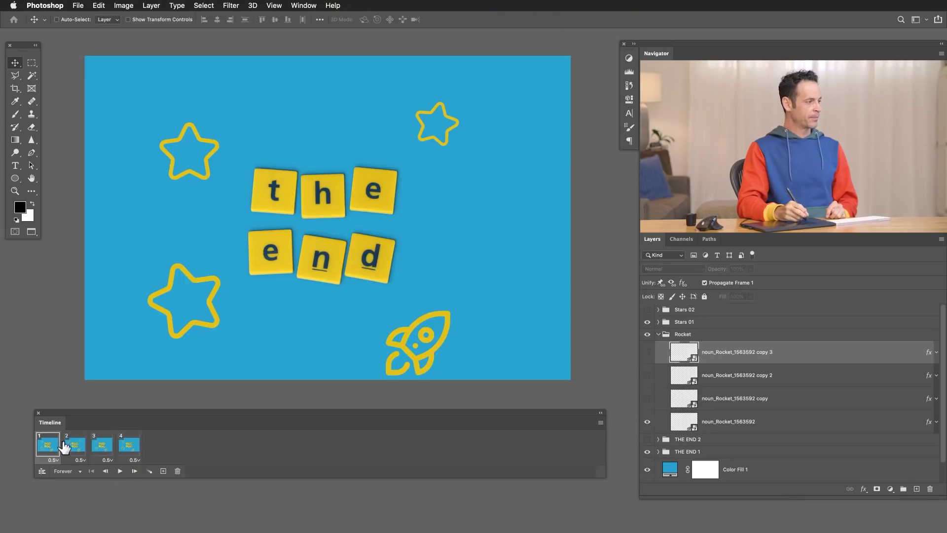
{"action": "left_click", "coordinate": [725, 421]}
{"action": "left_click_drag", "start_coordinate": [470, 352], "coordinate": [455, 367]}
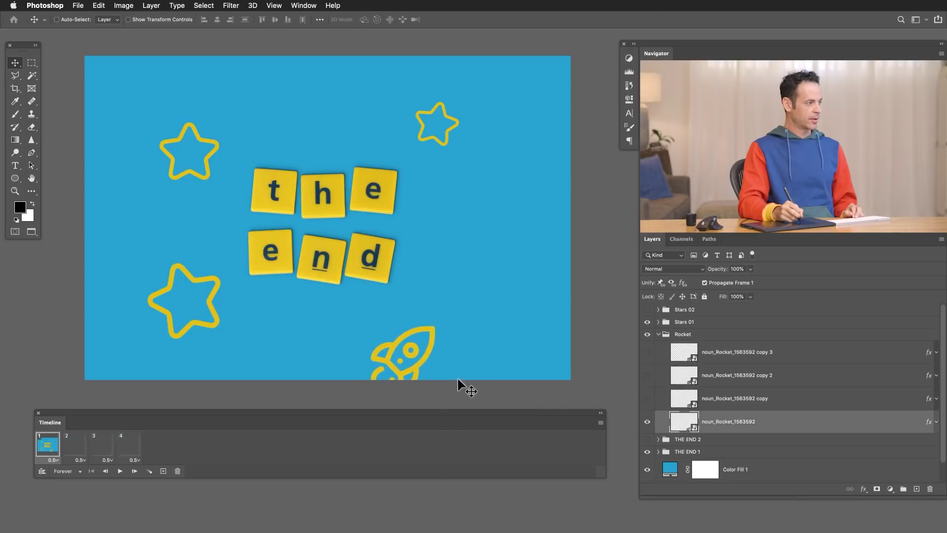
- In frame 2, hide the original rocket, show the first rocket copy, and move it diagonally up to the right
{"action": "left_click", "coordinate": [73, 448]}
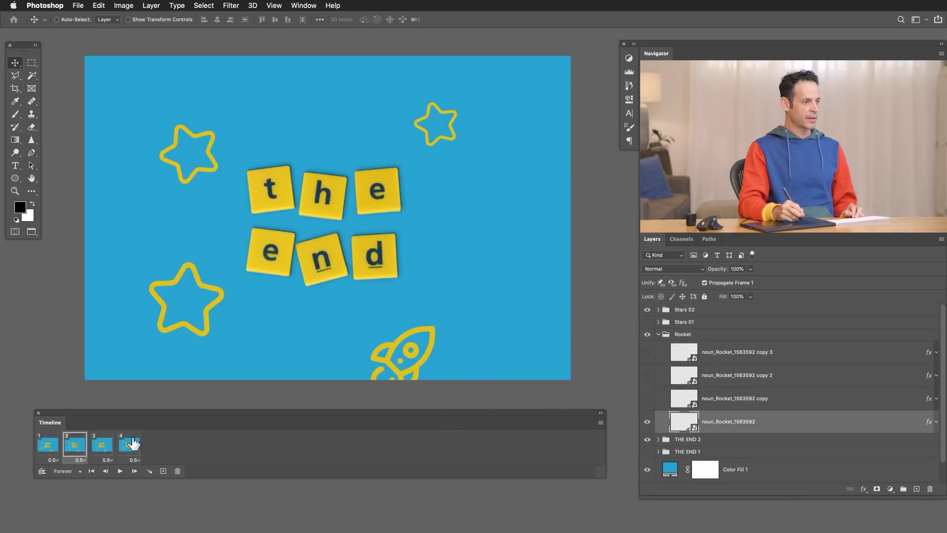
{"action": "left_click", "coordinate": [647, 421]}
{"action": "left_click", "coordinate": [647, 398]}
{"action": "left_click", "coordinate": [660, 398]}
{"action": "left_click_drag", "start_coordinate": [501, 362], "coordinate": [540, 320]}
- In frame 3, hide the original rocket, show rocket copy 2, and move it up near the canvas's right edge
{"action": "left_click", "coordinate": [106, 446]}
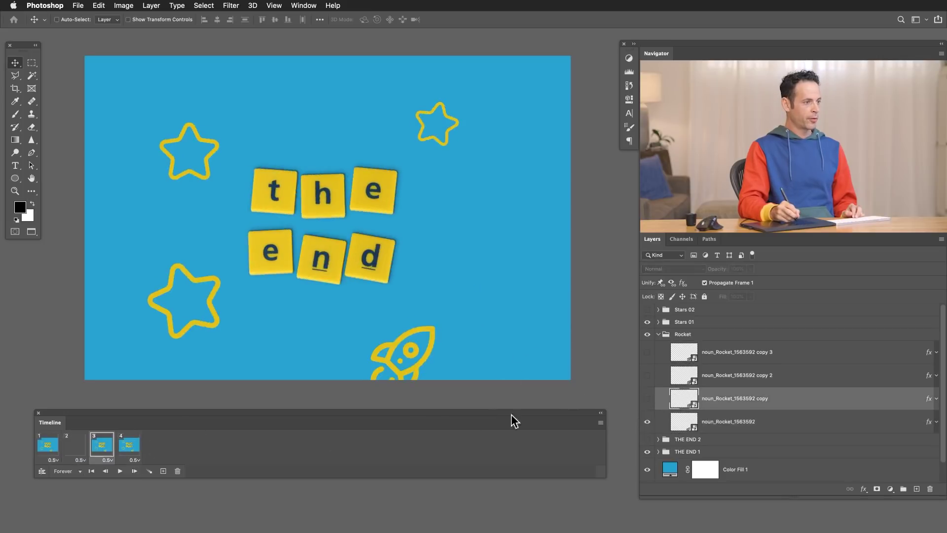
{"action": "left_click", "coordinate": [647, 421]}
{"action": "left_click", "coordinate": [647, 375]}
{"action": "left_click", "coordinate": [661, 375]}
{"action": "left_click_drag", "start_coordinate": [488, 363], "coordinate": [592, 262]}
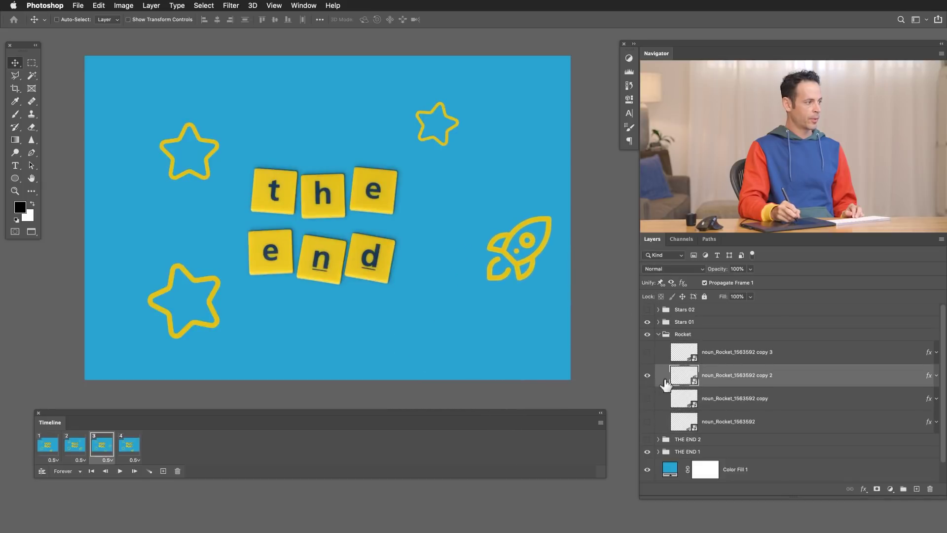
- In frame 4, hide the original rocket, show rocket copy 3, and move it partly past the canvas's right edge
{"action": "left_click", "coordinate": [130, 446]}
{"action": "left_click", "coordinate": [647, 421]}
{"action": "left_click", "coordinate": [647, 352]}
{"action": "left_click", "coordinate": [701, 352]}
{"action": "left_click_drag", "start_coordinate": [431, 355], "coordinate": [564, 221]}
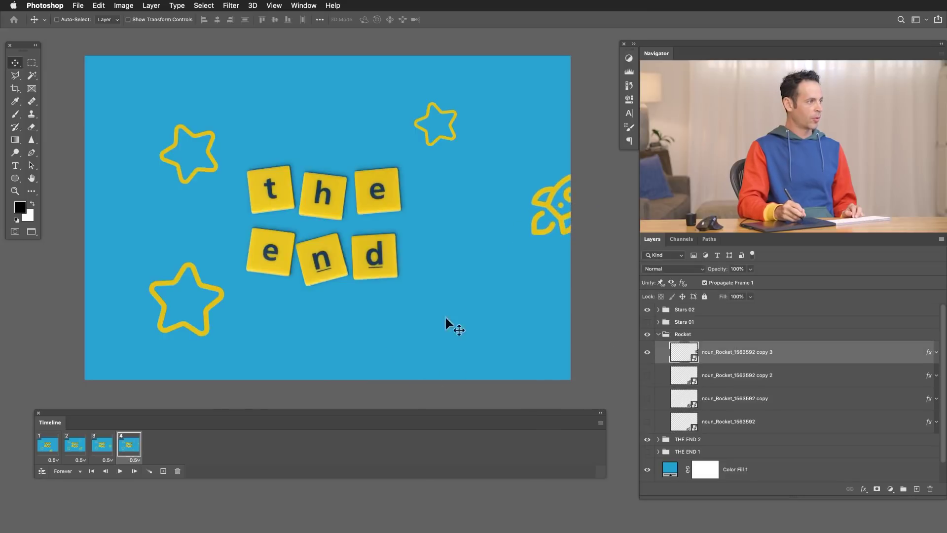
- Step through frames 1 to 4 to check the rocket's flight path
{"action": "left_click", "coordinate": [49, 446]}
{"action": "left_click", "coordinate": [75, 446]}
{"action": "left_click", "coordinate": [102, 447]}
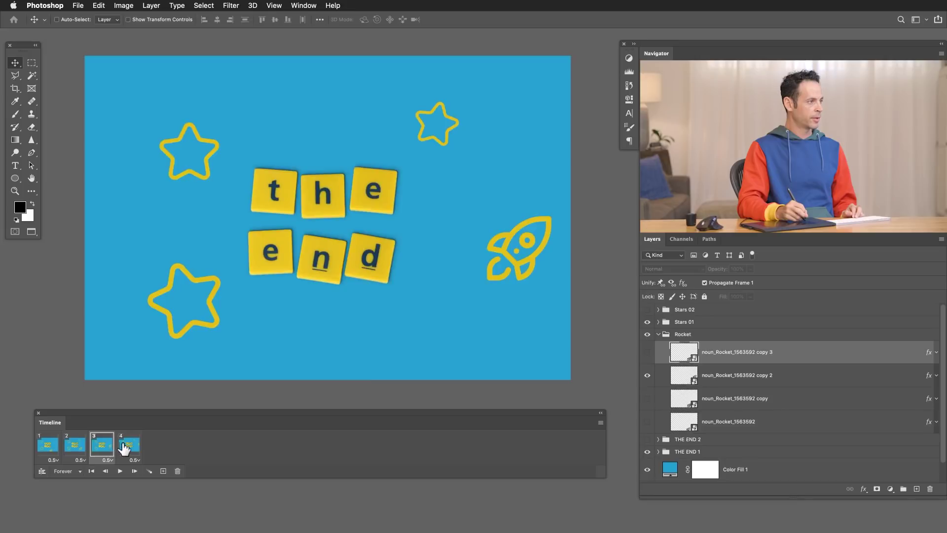
{"action": "left_click", "coordinate": [126, 448]}
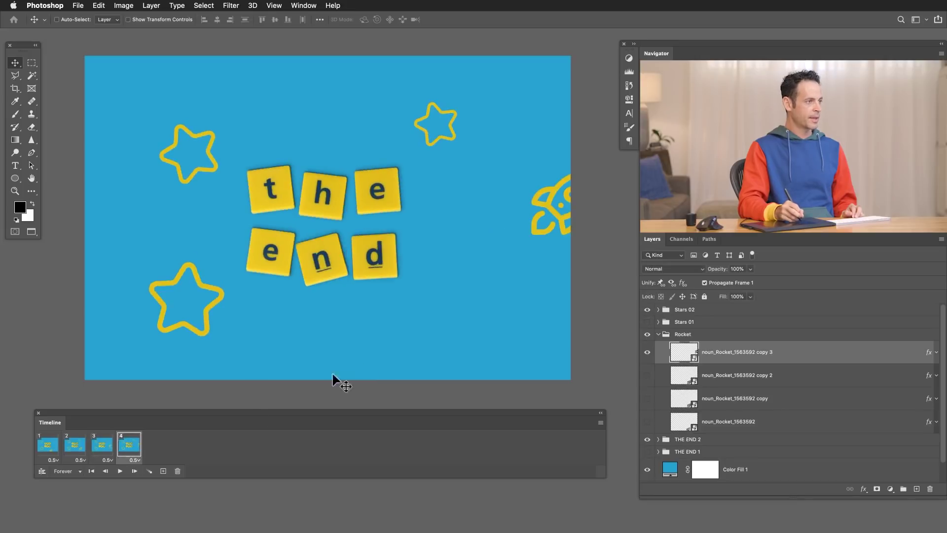
- Crop the canvas narrower by trimming its right side
{"action": "key", "text": "c"}
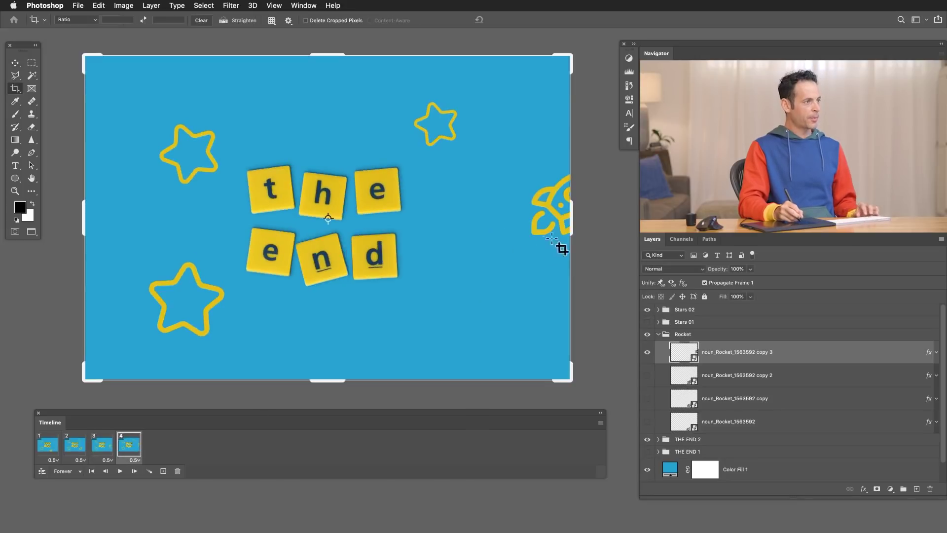
{"action": "left_click_drag", "start_coordinate": [569, 224], "coordinate": [548, 224]}
{"action": "key", "text": "Return"}
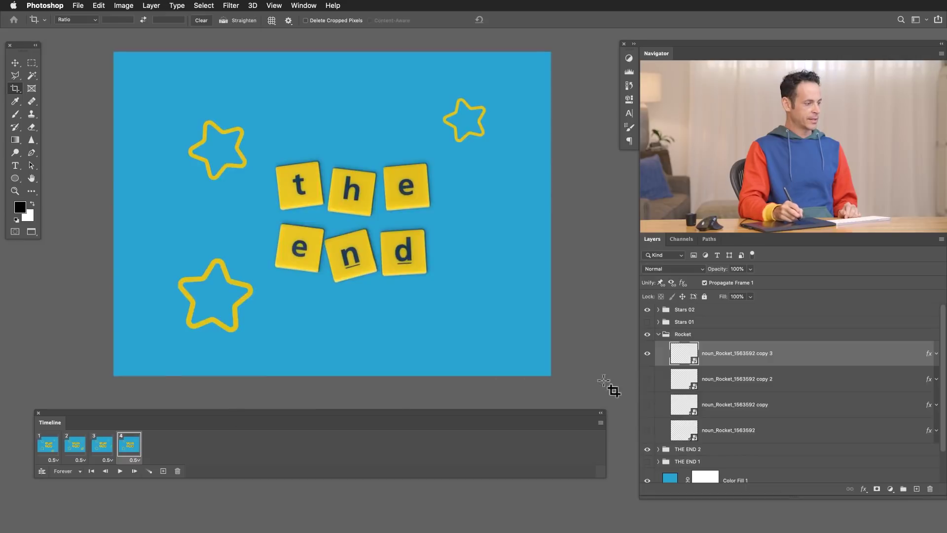
- Move frame 4's rocket partly back inside the cropped right edge and frame 3's rocket beside the "d" tile
{"action": "key", "text": "v"}
{"action": "mouse_move", "coordinate": [431, 301]}
{"action": "left_mouse_down"}
{"action": "mouse_move", "coordinate": [410, 304]}
{"action": "mouse_move", "coordinate": [429, 294]}
{"action": "left_mouse_up"}
{"action": "left_click", "coordinate": [103, 446]}
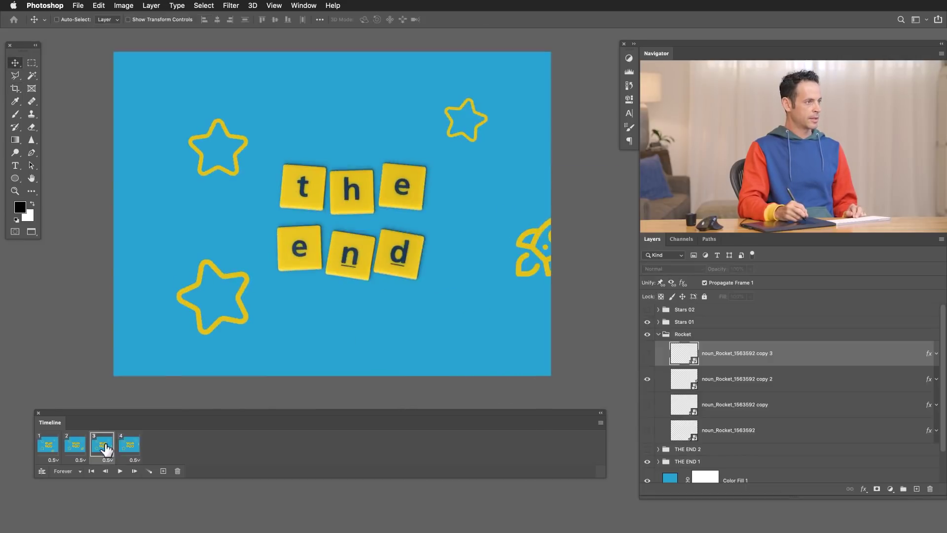
{"action": "left_click", "coordinate": [715, 382]}
{"action": "left_click_drag", "start_coordinate": [487, 296], "coordinate": [406, 322]}
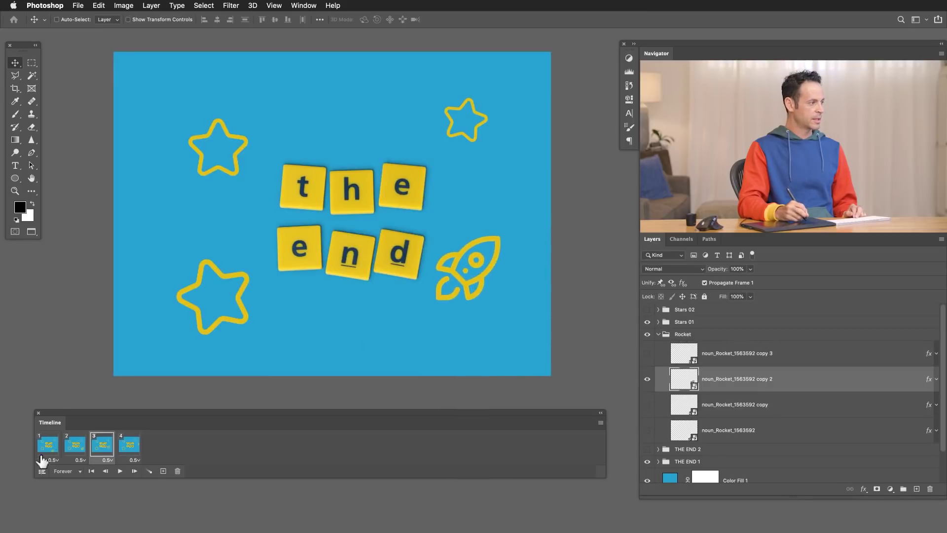
- Move frame 2's rocket below the "d" tile and frame 1's rocket left, partly below the bottom edge
{"action": "left_click", "coordinate": [81, 450]}
{"action": "left_click", "coordinate": [717, 403]}
{"action": "left_click_drag", "start_coordinate": [474, 366], "coordinate": [423, 362]}
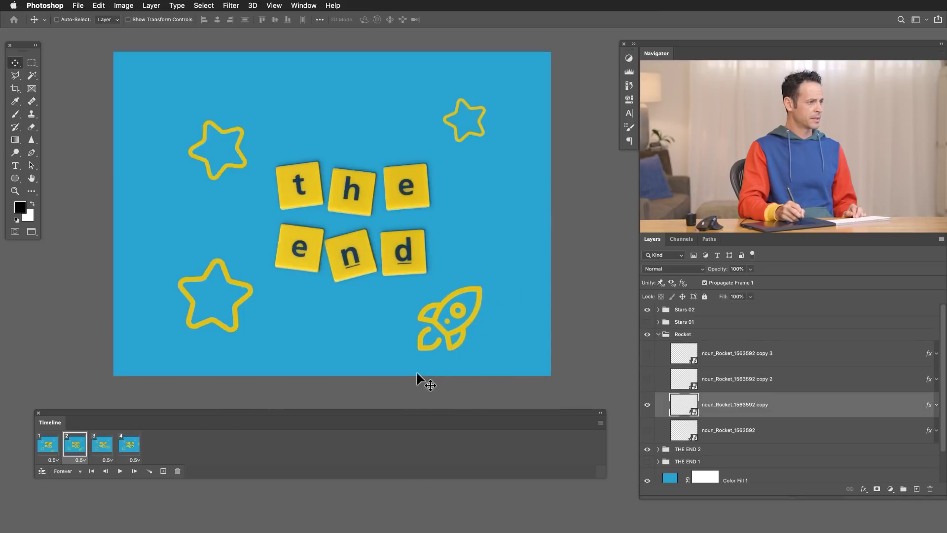
{"action": "left_click", "coordinate": [48, 445]}
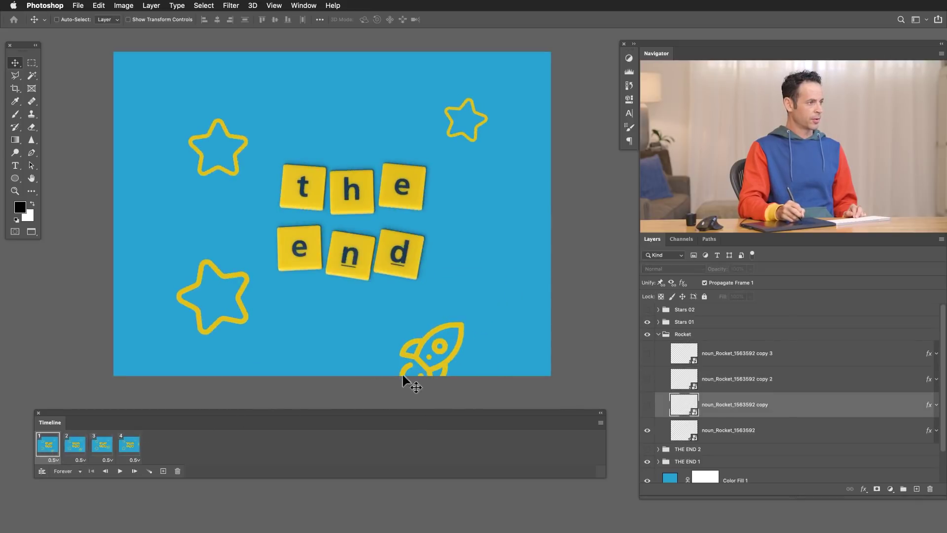
{"action": "left_click", "coordinate": [702, 421]}
{"action": "left_click_drag", "start_coordinate": [442, 361], "coordinate": [445, 356]}
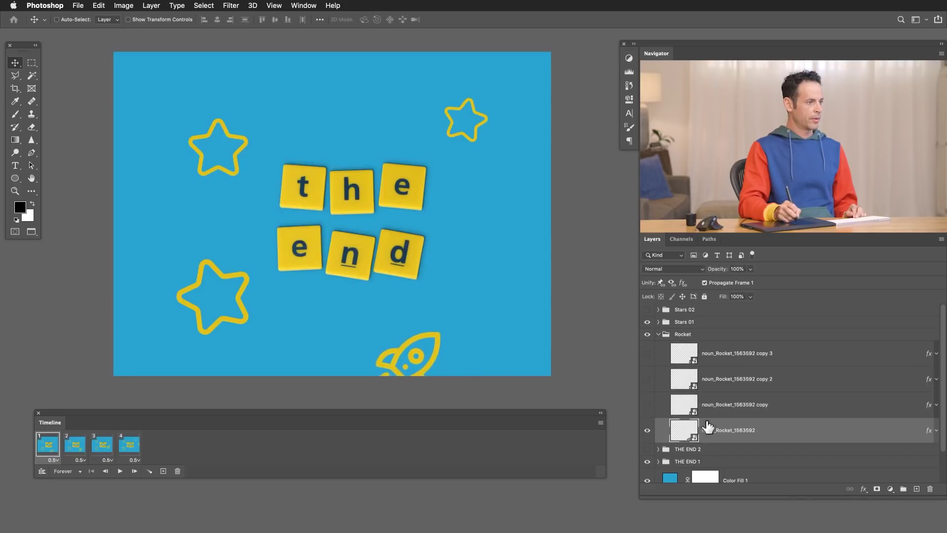
- Compare frames 2 and 3 and shift frame 3's rocket slightly down and right, away from the "d" tile
{"action": "left_click", "coordinate": [83, 448]}
{"action": "left_click", "coordinate": [105, 455]}
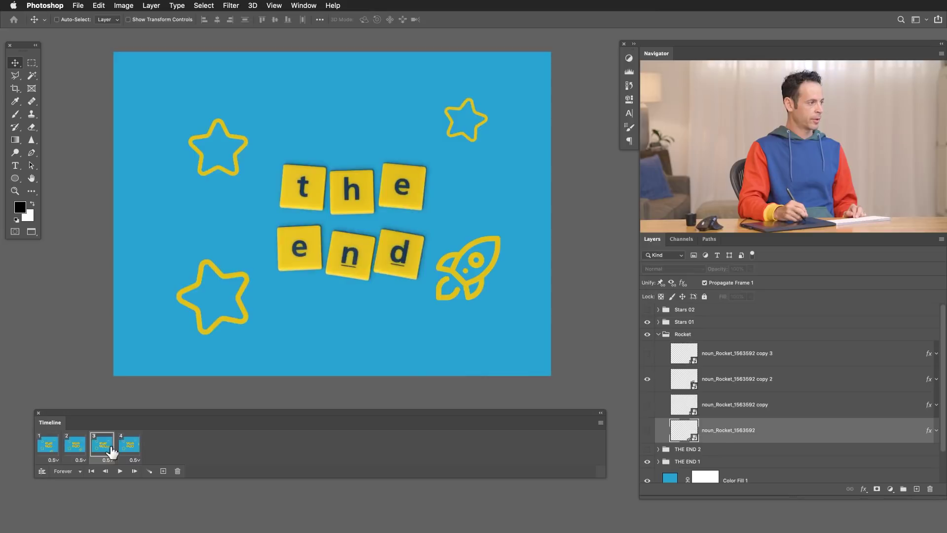
{"action": "left_click", "coordinate": [713, 390]}
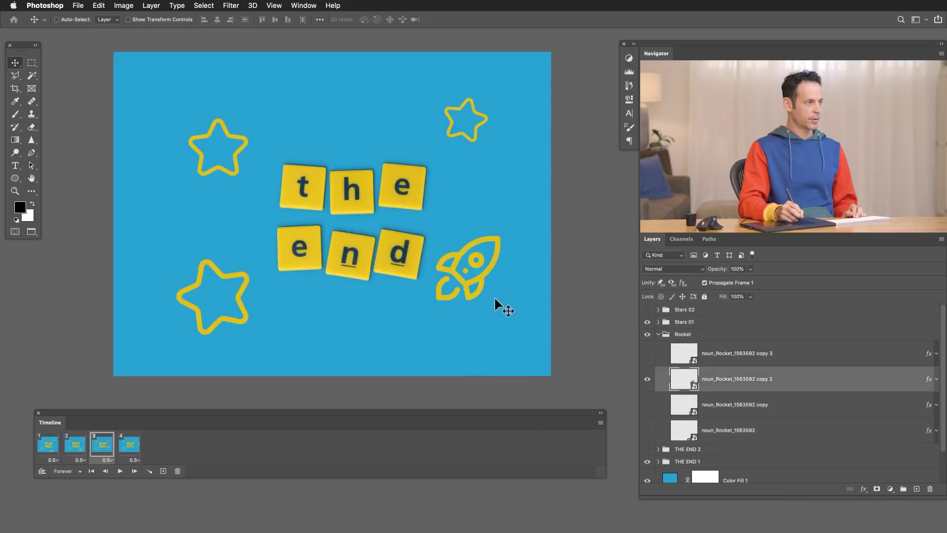
{"action": "left_click_drag", "start_coordinate": [486, 288], "coordinate": [499, 306]}
- Step through frames 2 to 4, then play the full animation and stop it
{"action": "left_click", "coordinate": [77, 453]}
{"action": "left_click", "coordinate": [108, 451]}
{"action": "left_click", "coordinate": [127, 449]}
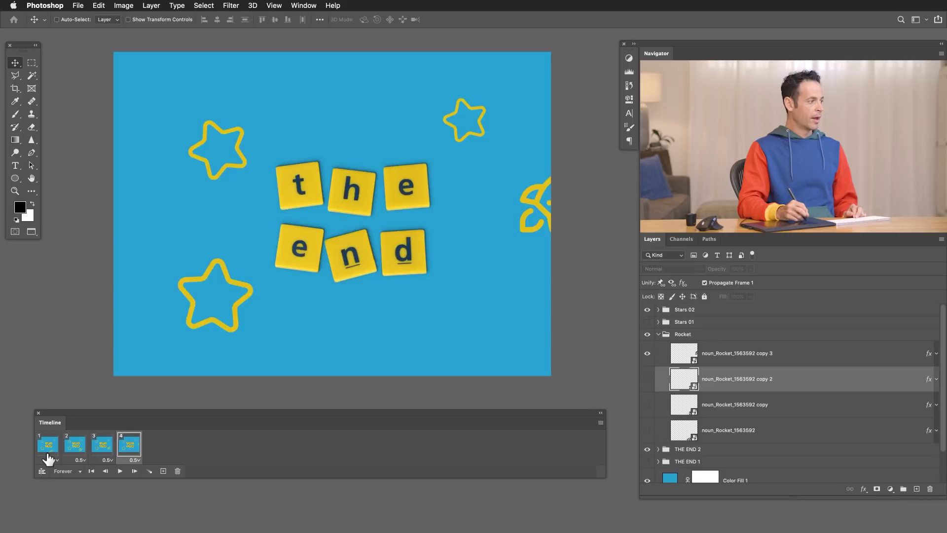
{"action": "left_click", "coordinate": [120, 471]}
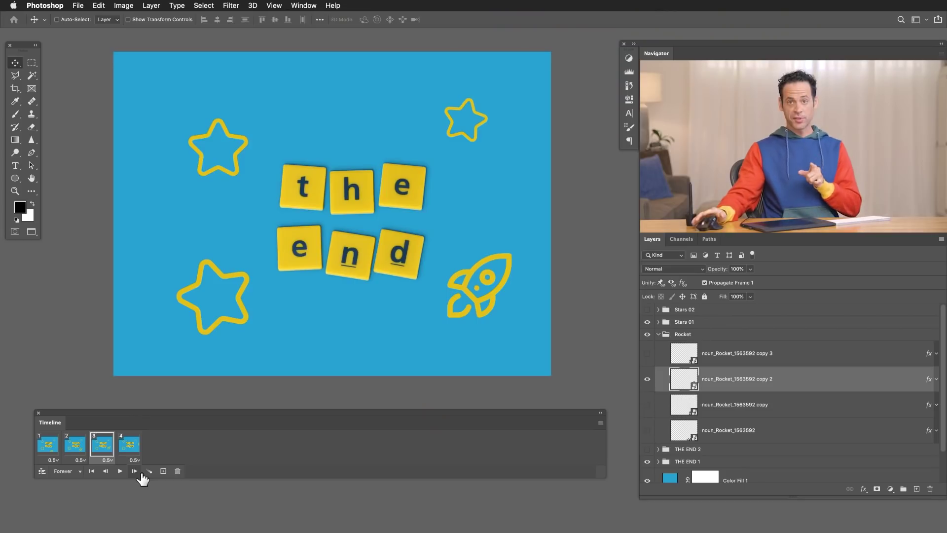
{"action": "left_click", "coordinate": [138, 472]}
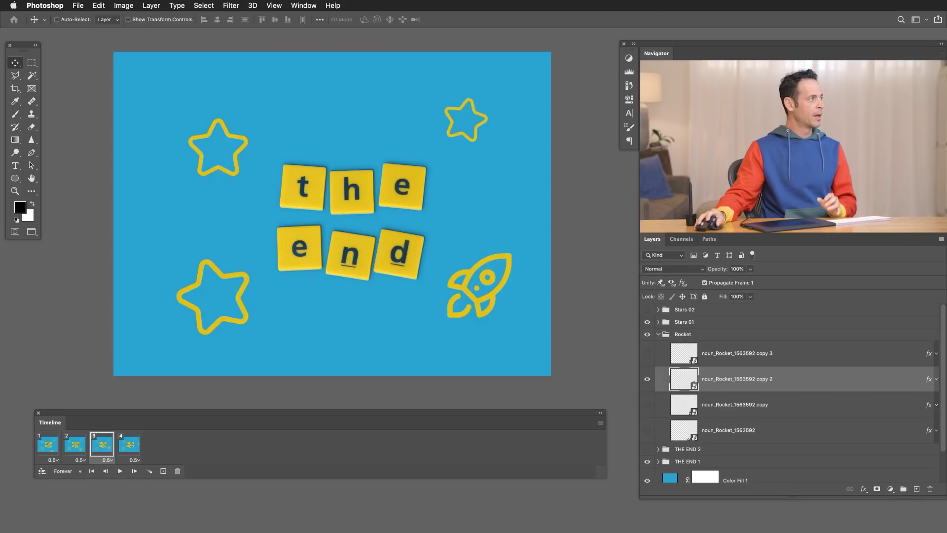
- Open the legacy Save for Web export as a GIF and set the image width to 800 px, previewed at 100%
{"action": "left_click", "coordinate": [76, 6]}
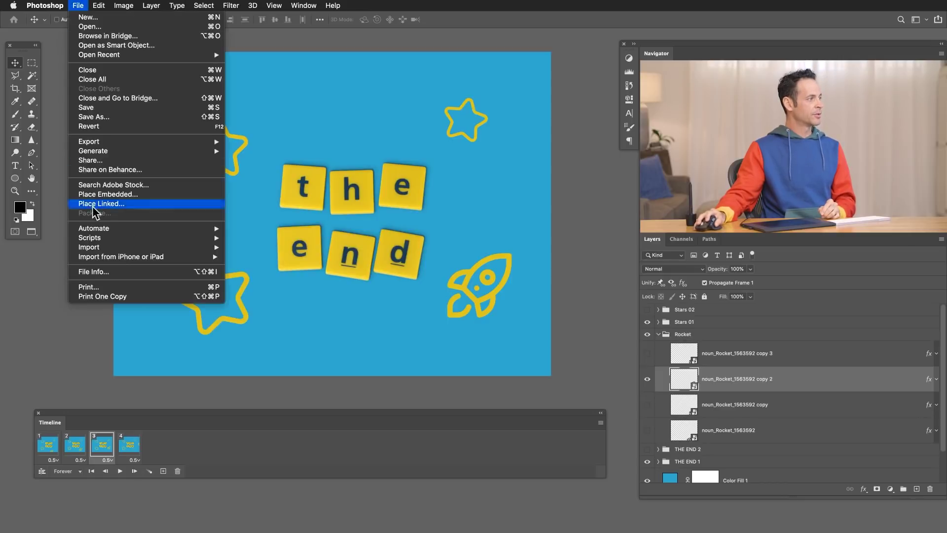
{"action": "mouse_move", "coordinate": [129, 145]}
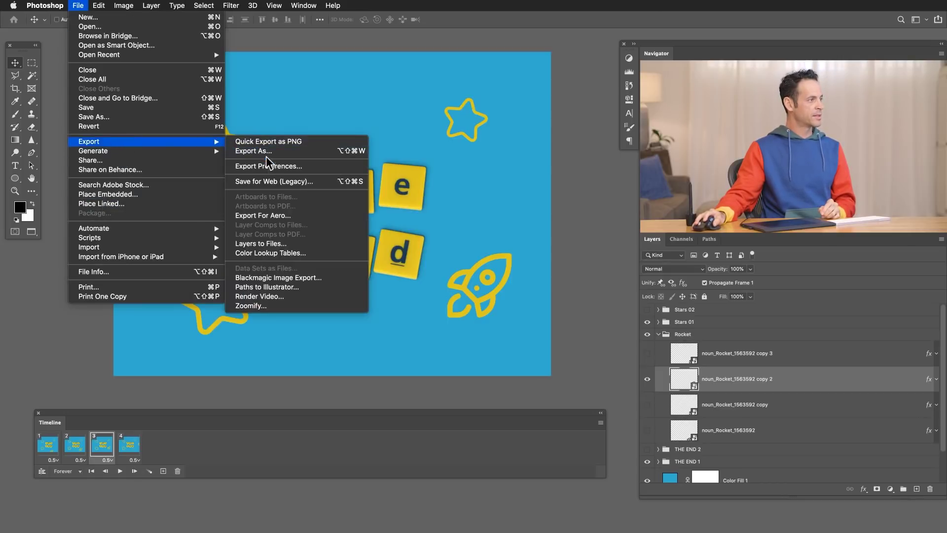
{"action": "left_click", "coordinate": [273, 182]}
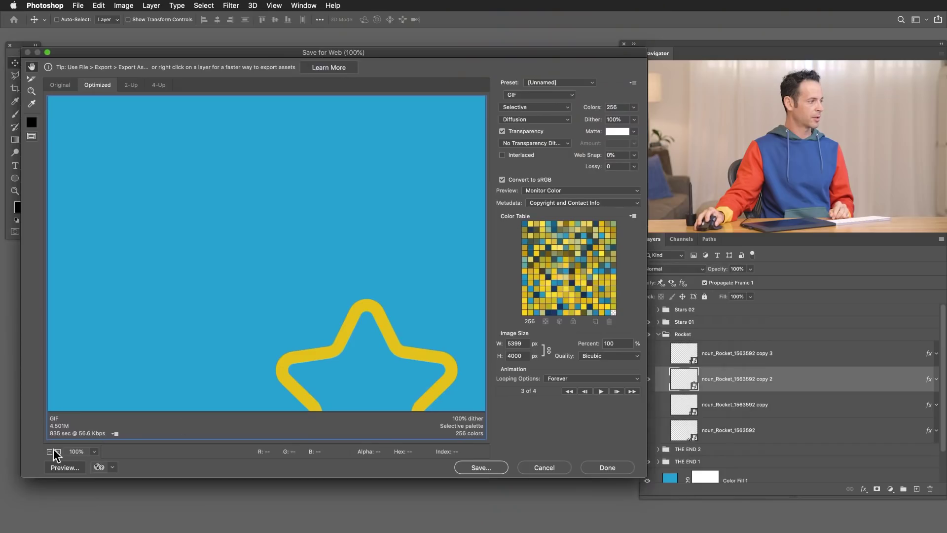
{"action": "left_click", "coordinate": [49, 452]}
{"action": "left_click", "coordinate": [49, 451]}
{"action": "left_click", "coordinate": [50, 451]}
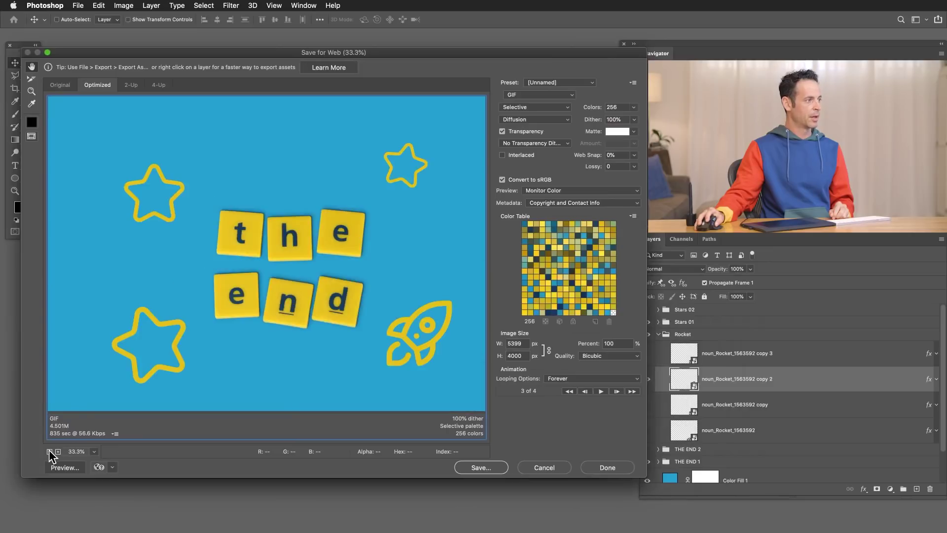
{"action": "left_click", "coordinate": [49, 452]}
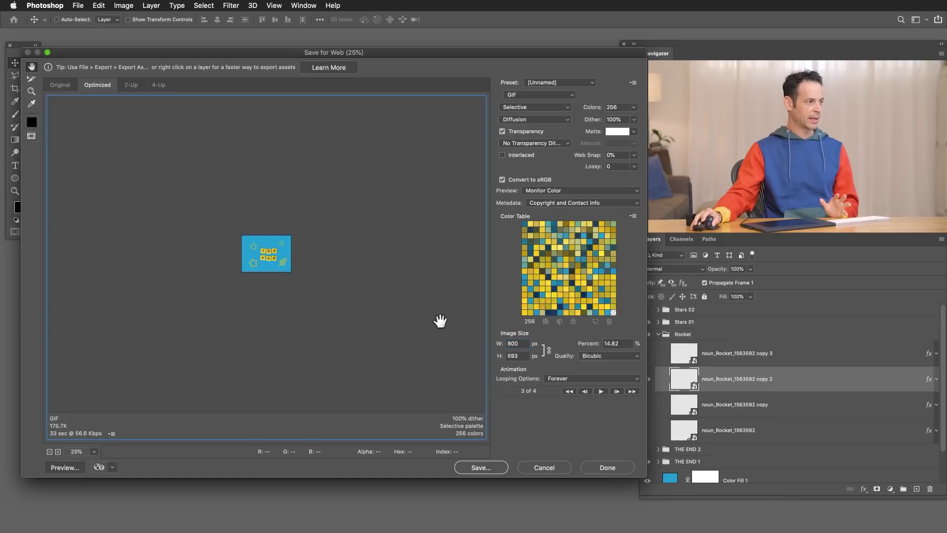
{"action": "left_click", "coordinate": [58, 451]}
{"action": "left_click", "coordinate": [57, 451]}
{"action": "left_click", "coordinate": [57, 451]}
{"action": "left_click", "coordinate": [57, 451]}
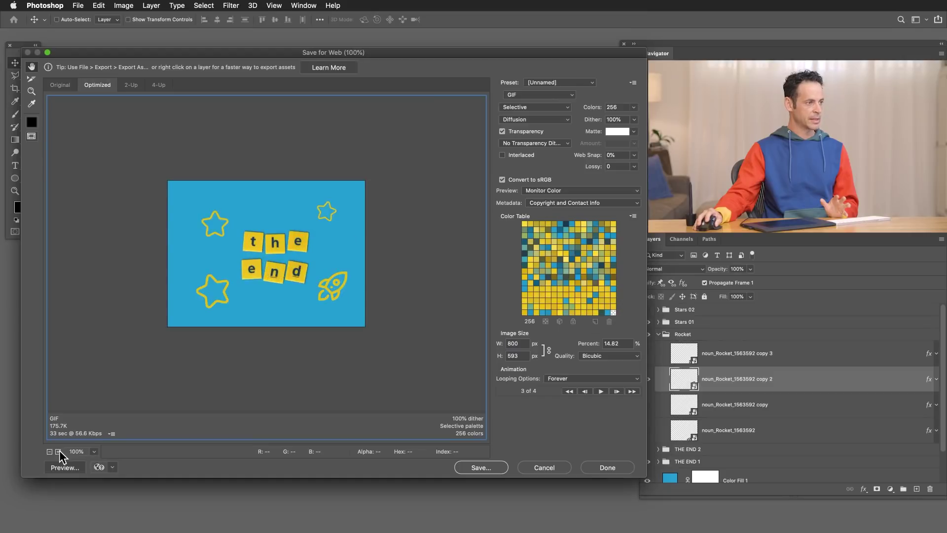
- Keep the looping option at Forever and preview the GIF animation in the export dialog and in the browser
{"action": "left_click", "coordinate": [560, 383]}
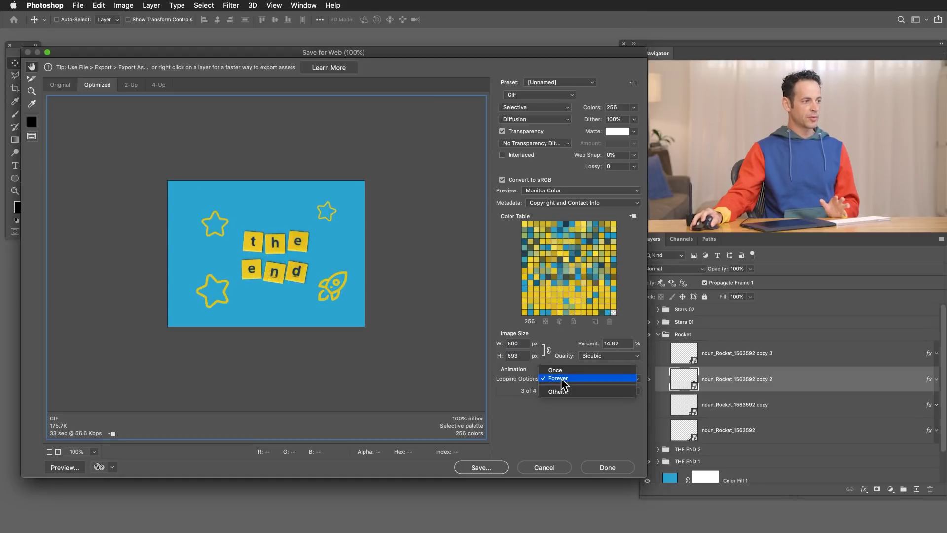
{"action": "left_click", "coordinate": [561, 378]}
{"action": "left_click", "coordinate": [602, 390]}
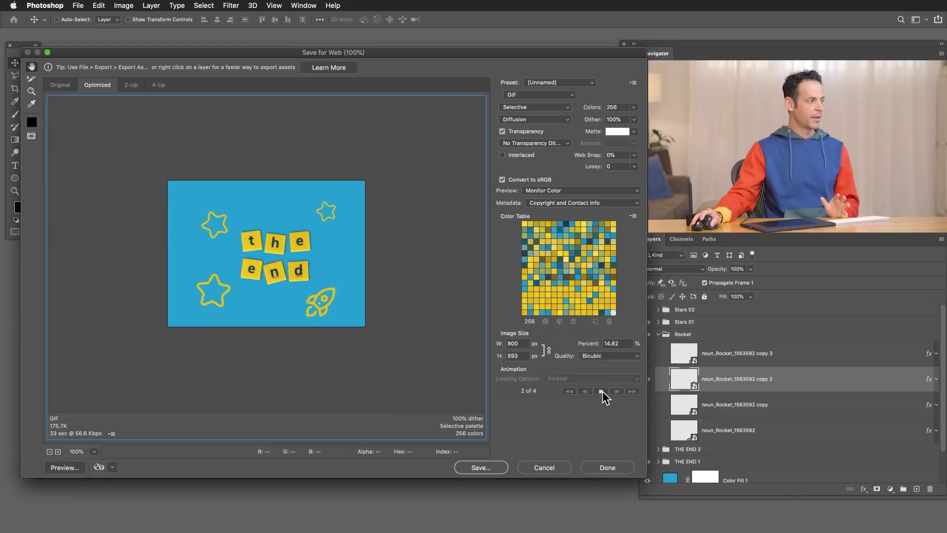
{"action": "left_click", "coordinate": [602, 391]}
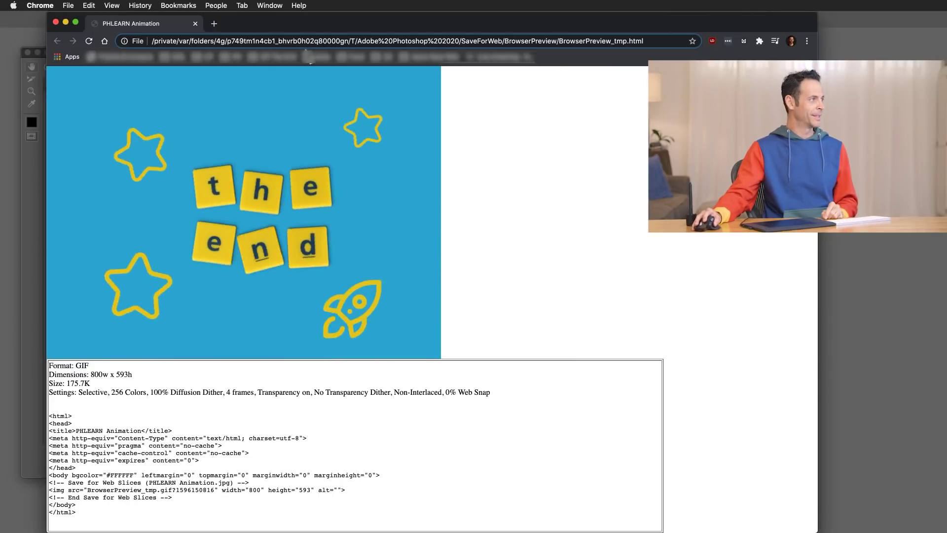
{"action": "left_click", "coordinate": [55, 22]}
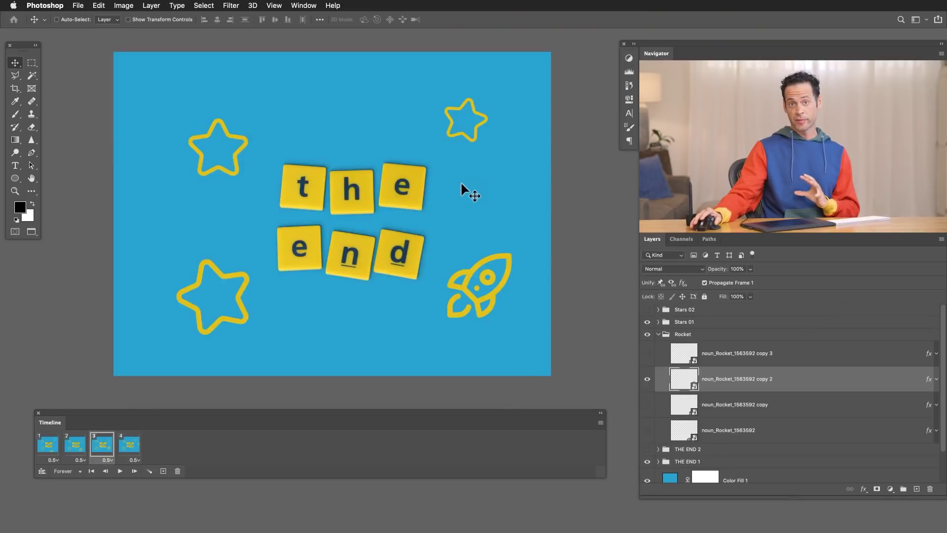
- Set up a video render of PHLEARN Animation.mp4 in H.264 format with a width of 1080
{"action": "left_click", "coordinate": [84, 6]}
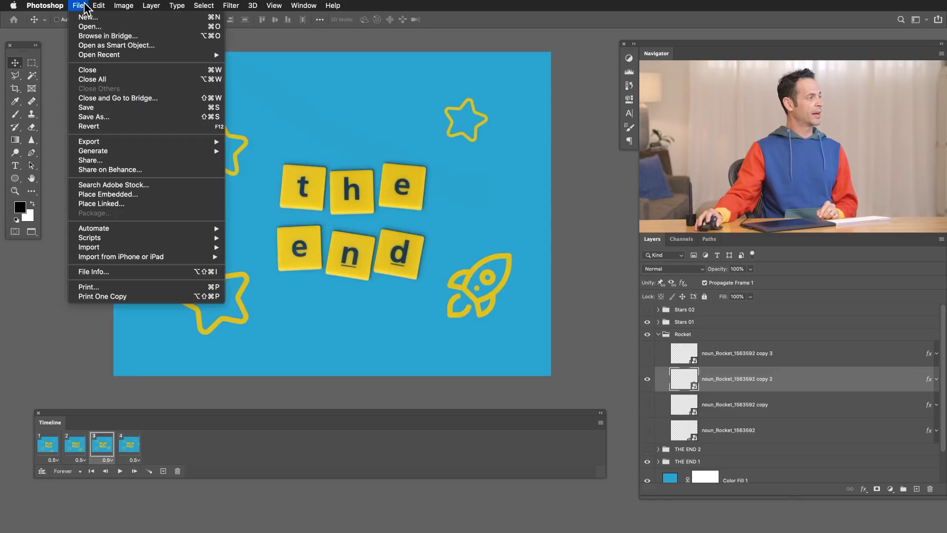
{"action": "mouse_move", "coordinate": [122, 143]}
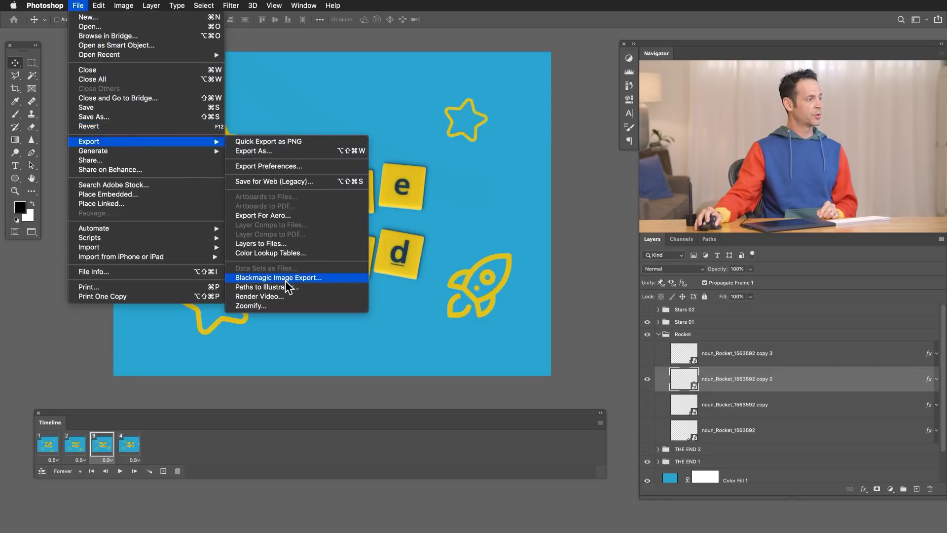
{"action": "left_click", "coordinate": [287, 296]}
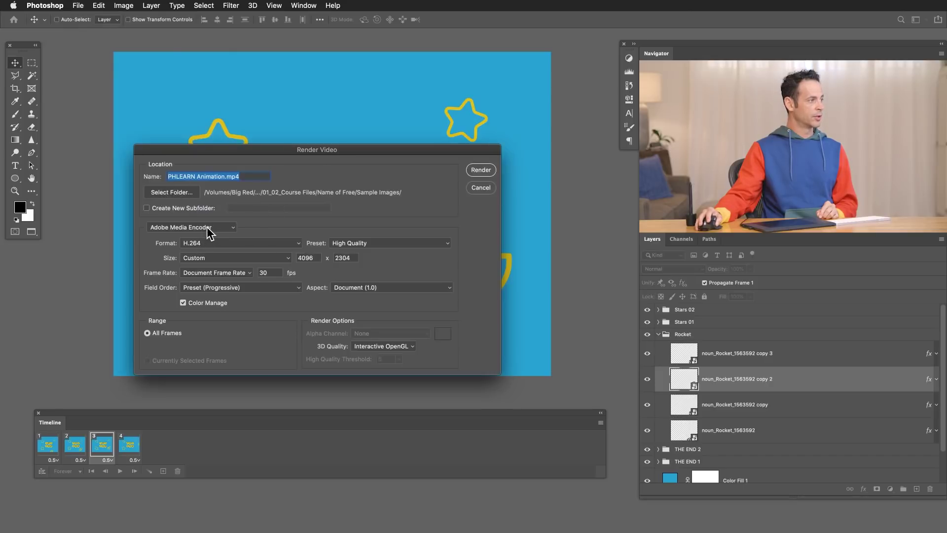
{"action": "left_click", "coordinate": [210, 242]}
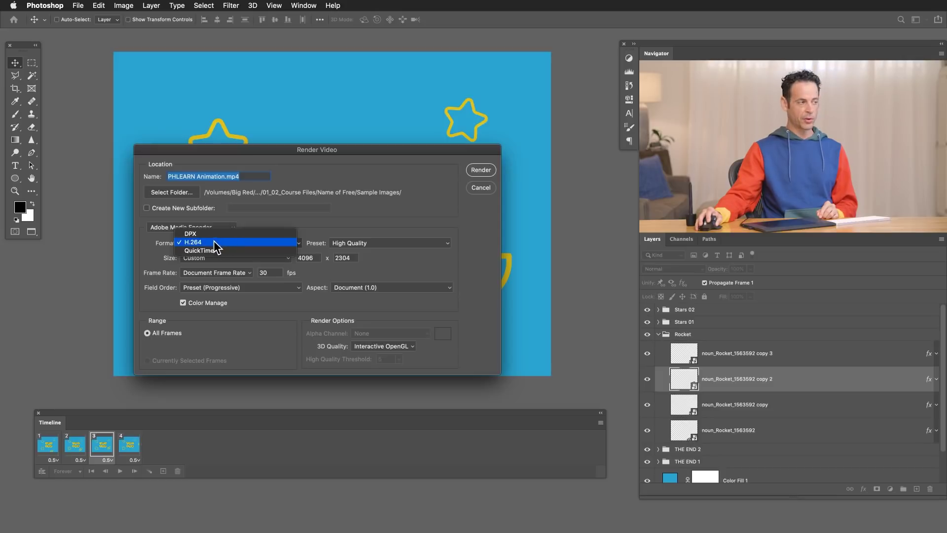
{"action": "left_click", "coordinate": [216, 242]}
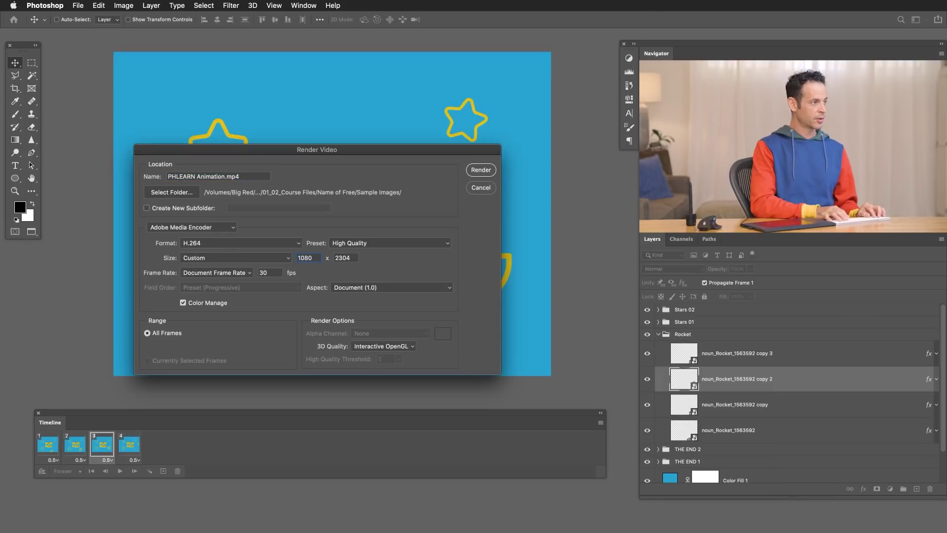
- Render the video, allowing access to the removable volume, play it in QuickTime Player, and return to Photoshop
{"action": "key", "text": "Escape"}
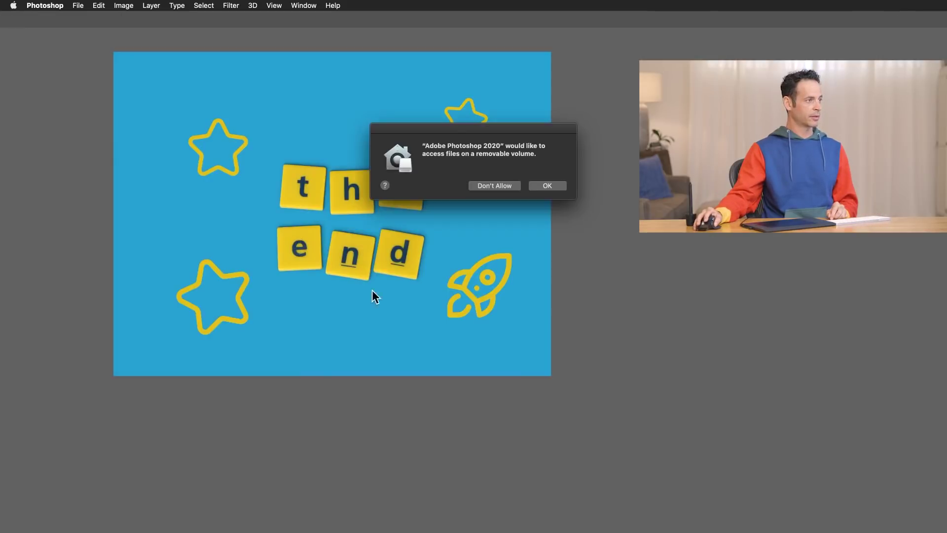
{"action": "left_click", "coordinate": [551, 185]}
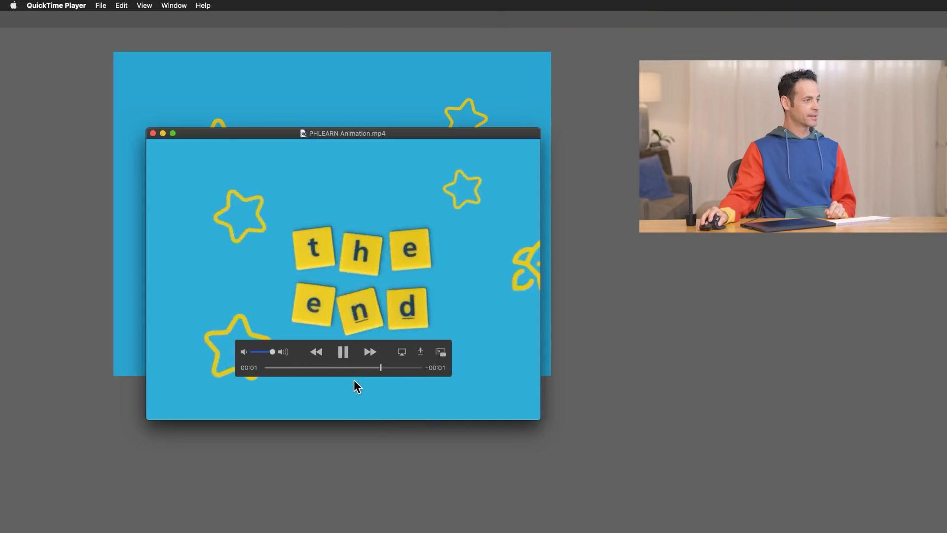
{"action": "left_click", "coordinate": [342, 350]}
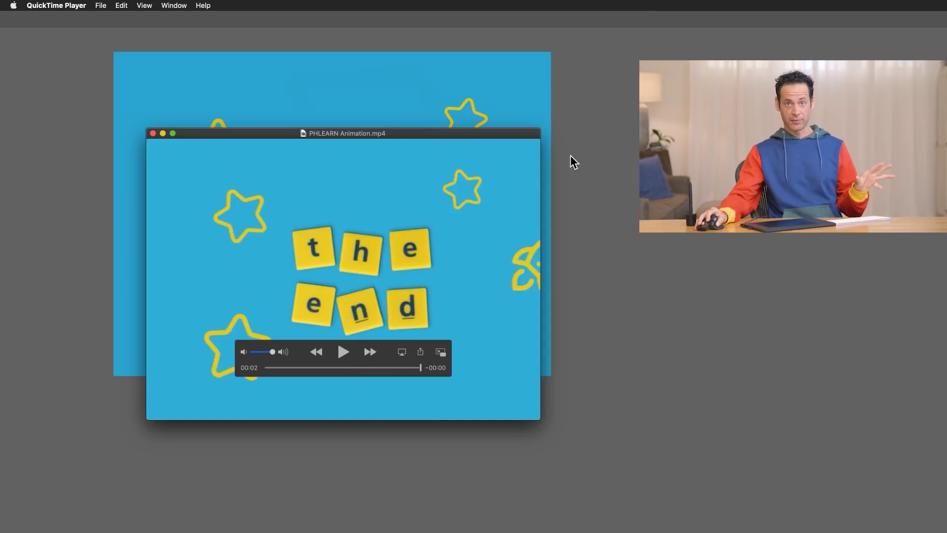
{"action": "left_click", "coordinate": [593, 176]}
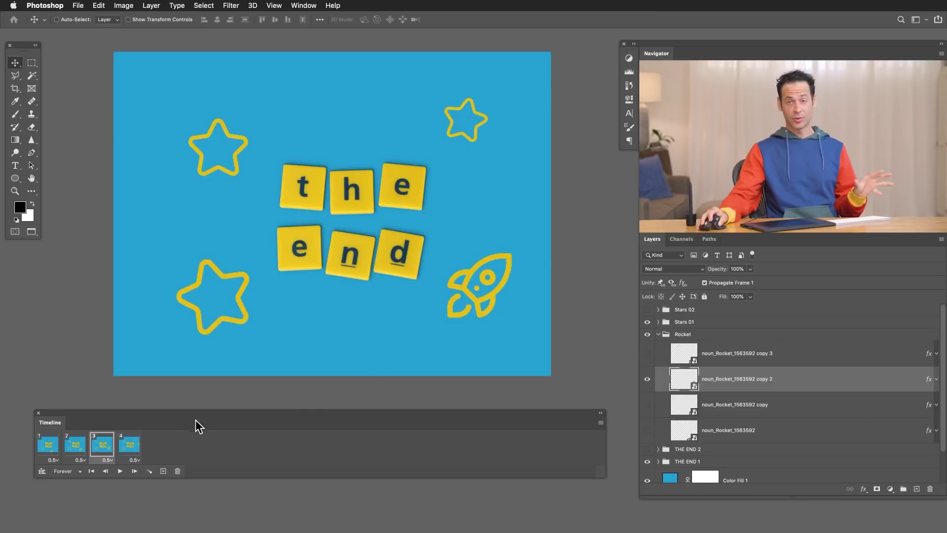
- Duplicate animation frames 1 to 4 to extend the sequence to eight frames
{"action": "left_click", "coordinate": [47, 447]}
{"action": "left_click", "coordinate": [129, 446], "text": "shift"}
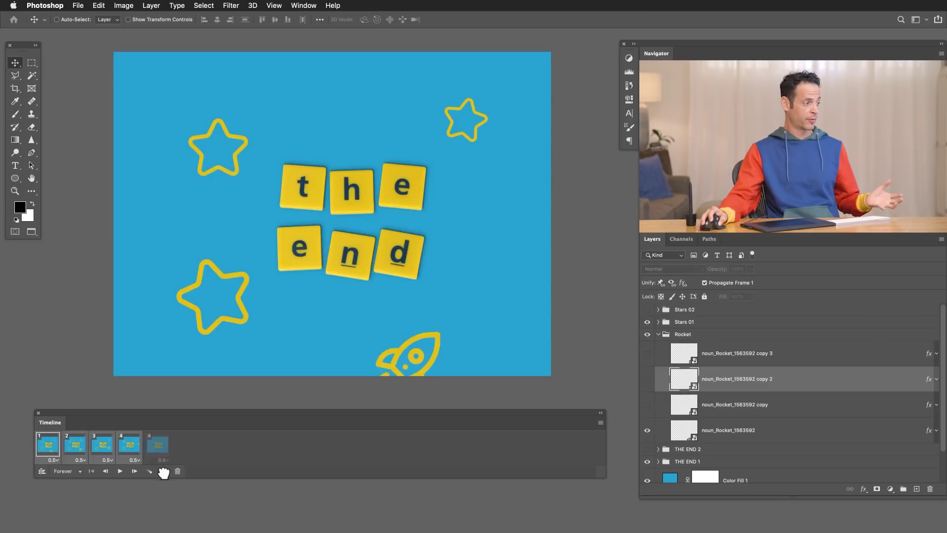
{"action": "left_click_drag", "start_coordinate": [164, 472], "coordinate": [164, 472]}
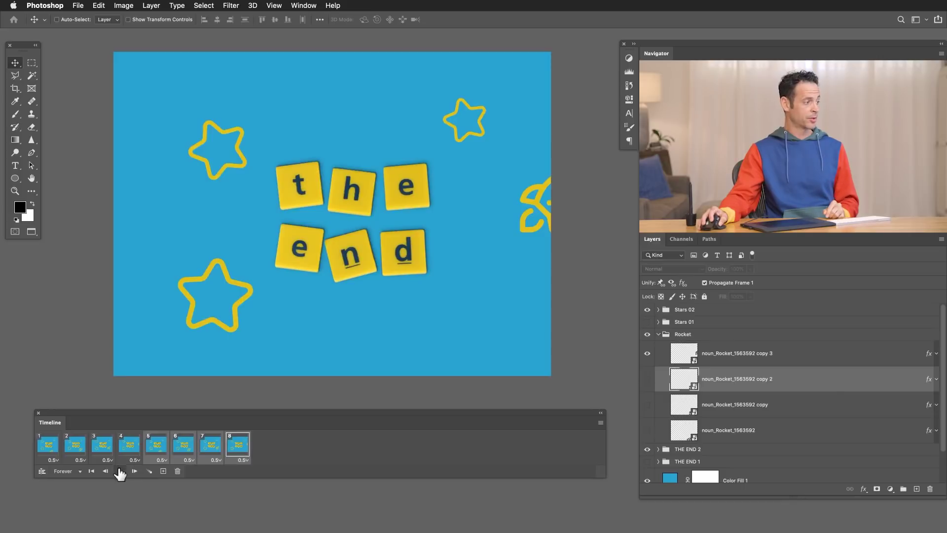